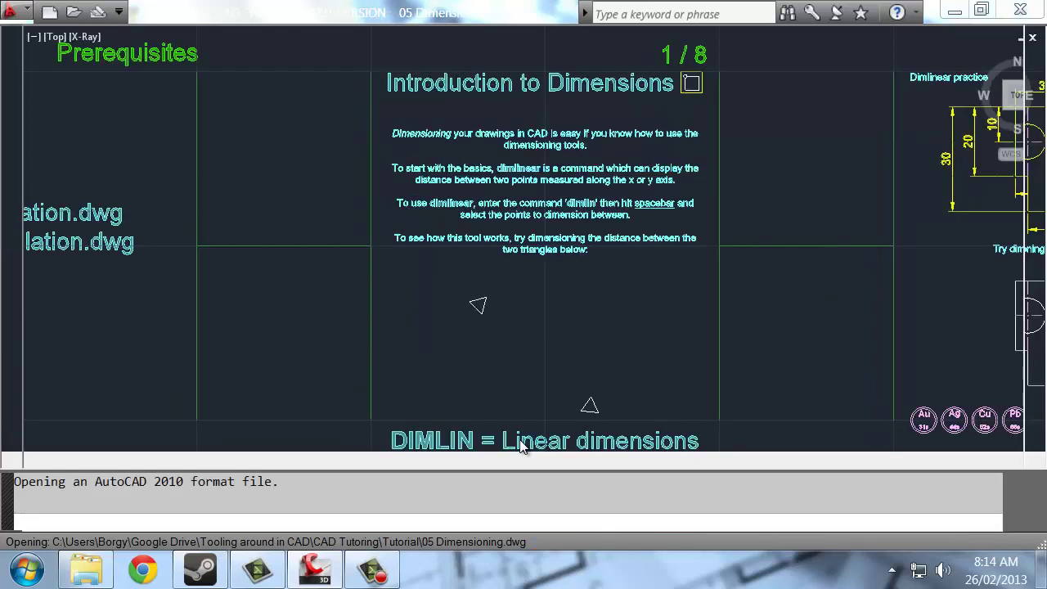
Examine the Introduction to Dimensions lesson, including its DIMLIN instructions and the two practice triangles
scroll(576, 192, down, 5)
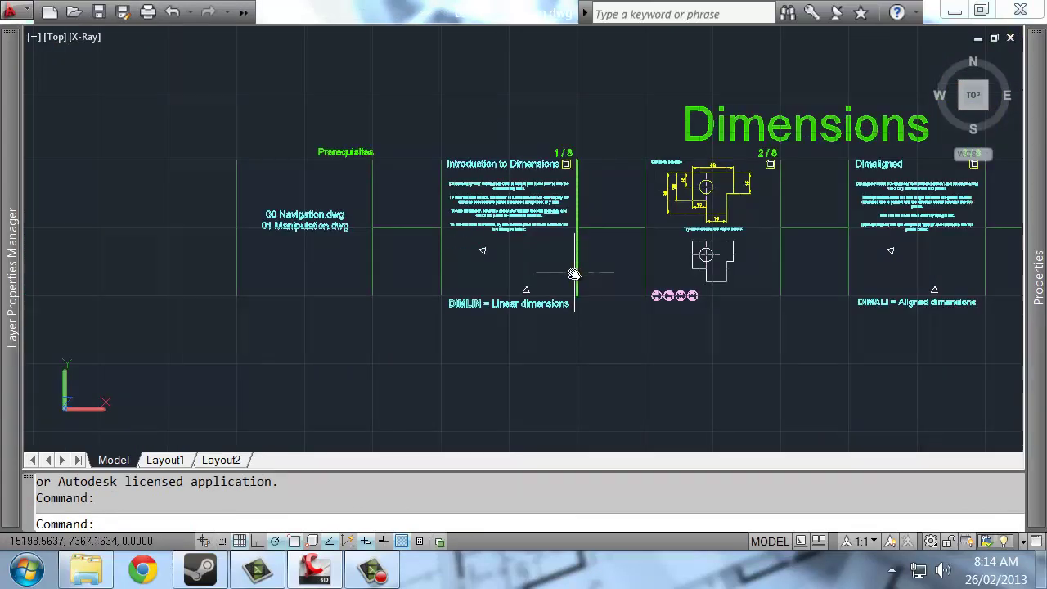
scroll(508, 267, up, 3)
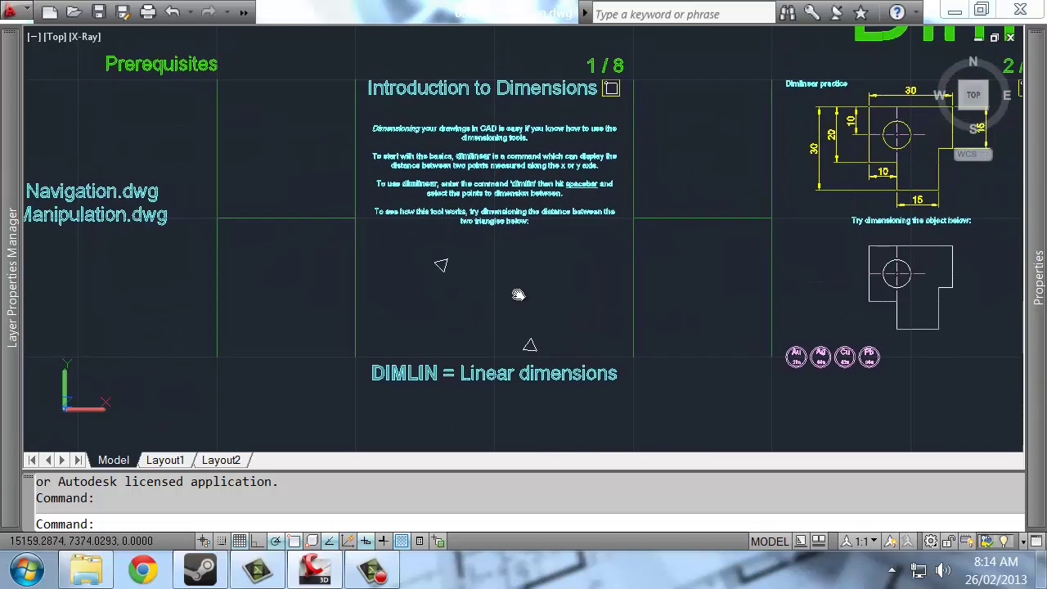
middle_drag(538, 290, 536, 299)
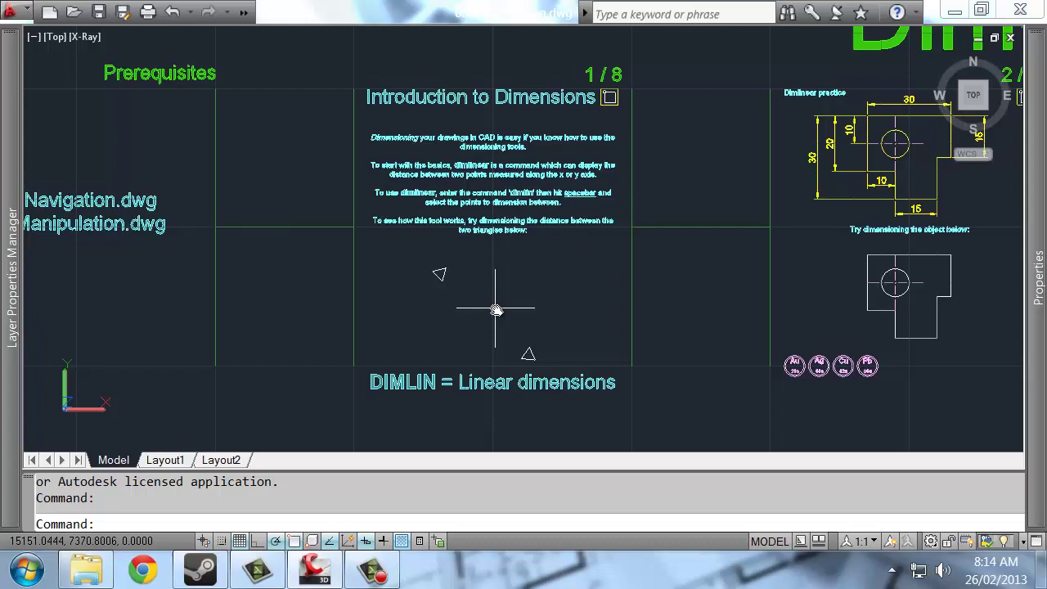
scroll(496, 310, up, 2)
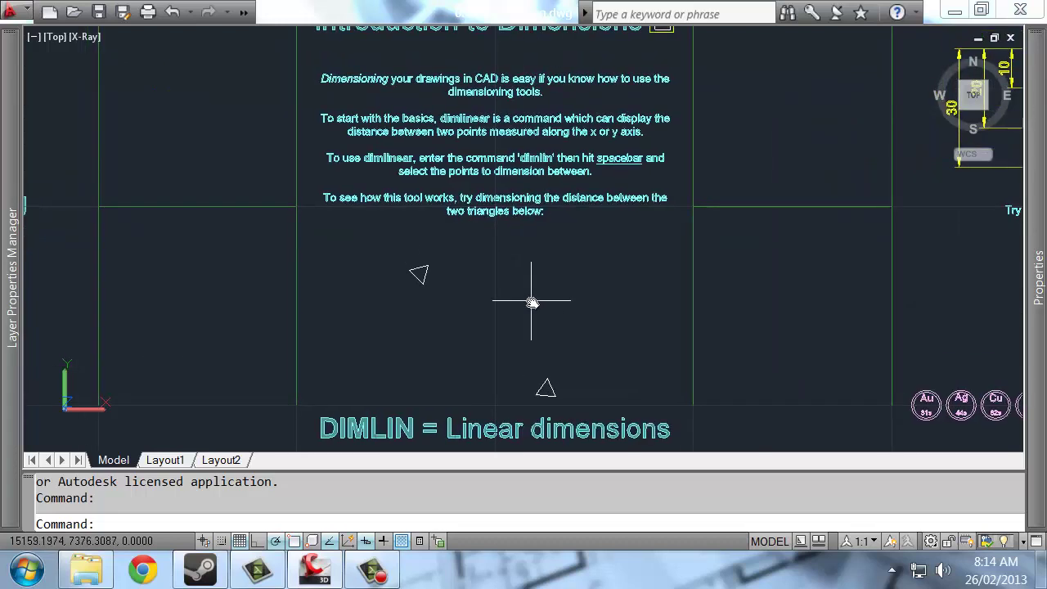
key(Escape)
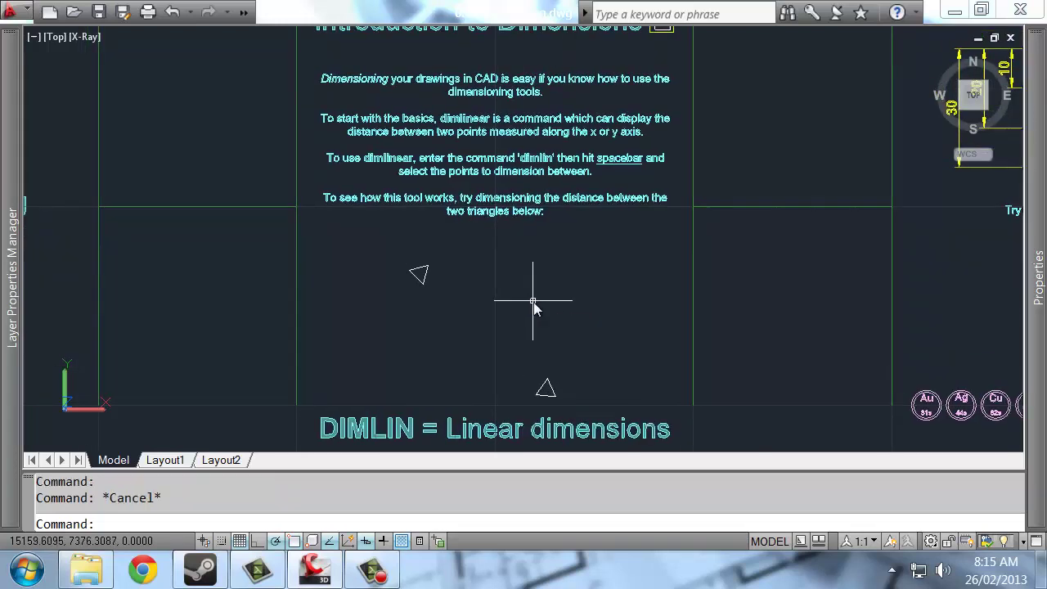
scroll(630, 229, down, 2)
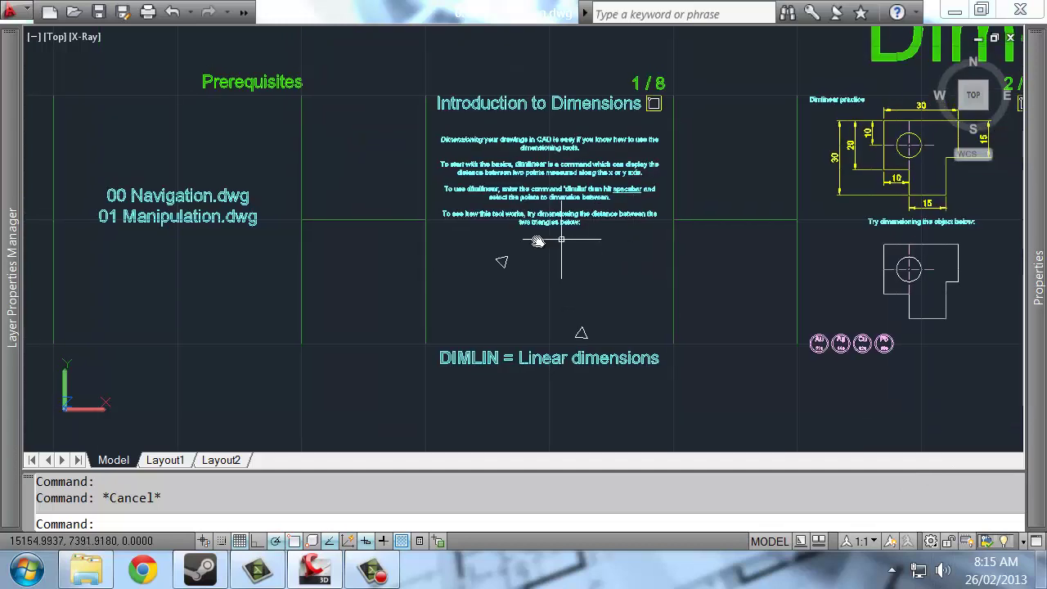
scroll(524, 237, up, 2)
middle_drag(615, 292, 556, 319)
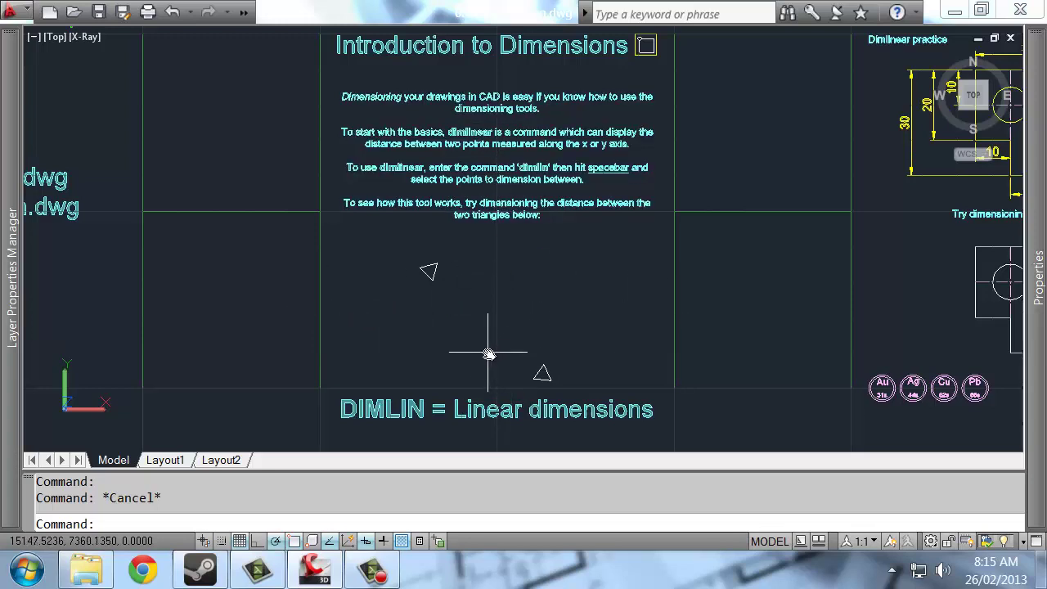
Toggle the visibility of the Hints layer
mouse_move(12, 328)
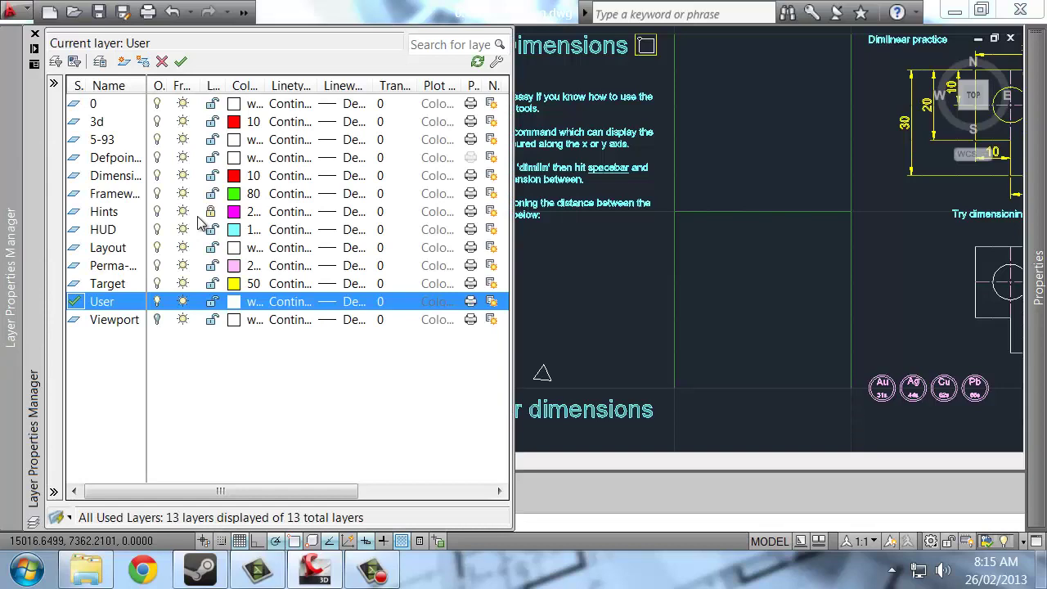
click(158, 220)
Add a horizontal linear dimension with DIMLIN between the two triangles, placing its dimension line above the upper triangle
middle_drag(695, 280, 754, 262)
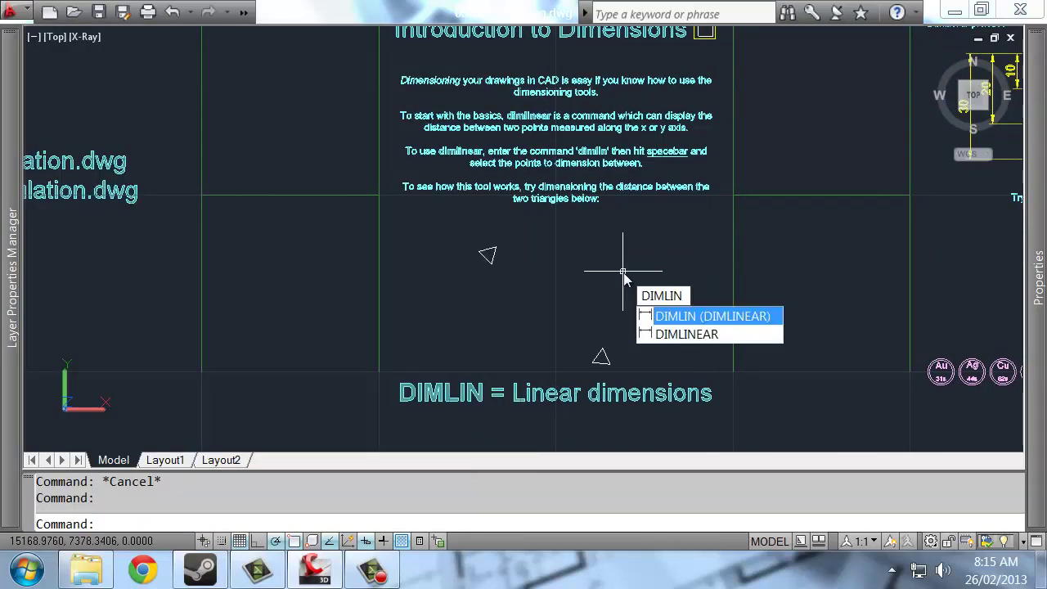
key(space)
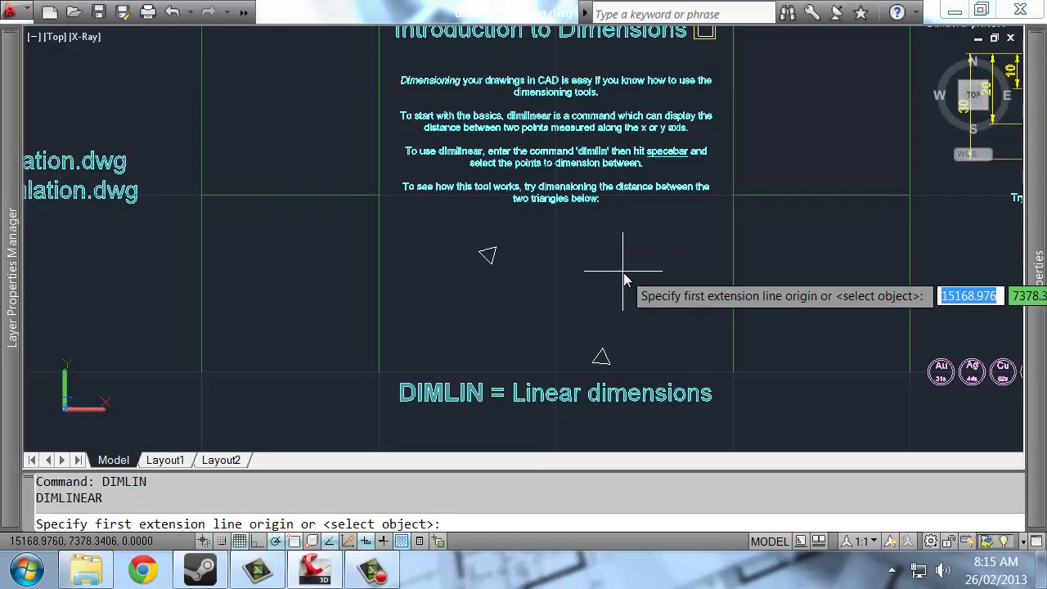
click(499, 253)
click(603, 350)
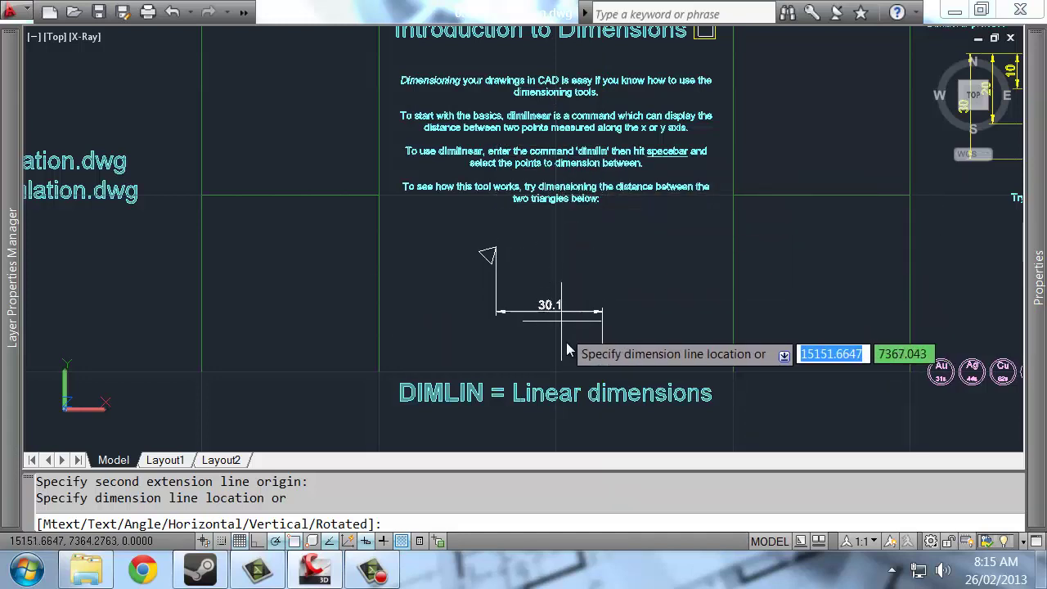
click(575, 228)
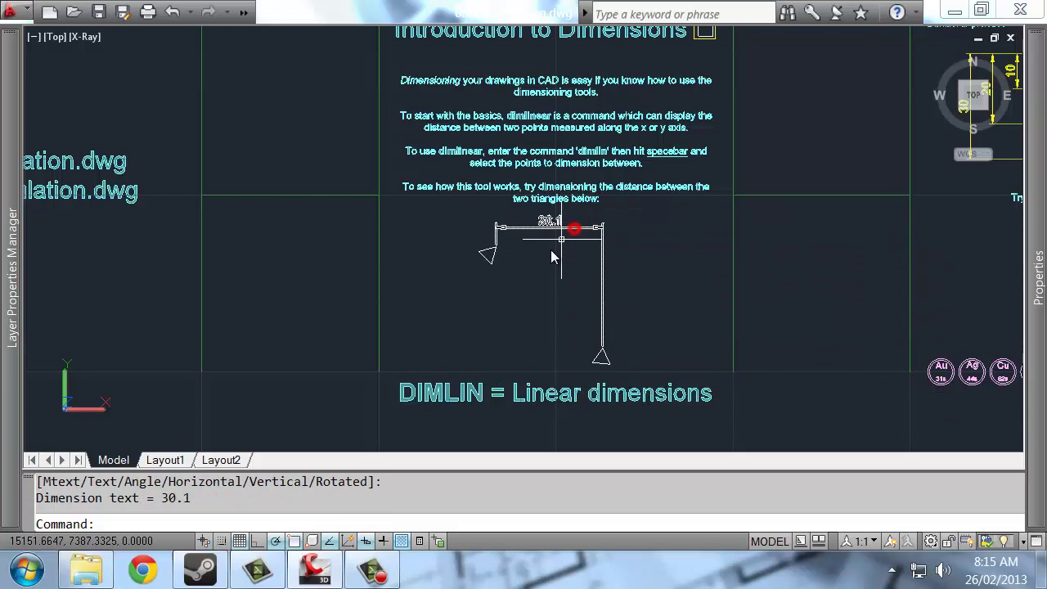
Add a vertical linear dimension between the bottom corners of the two triangles, placing its dimension line left of both
key(space)
click(491, 260)
click(602, 355)
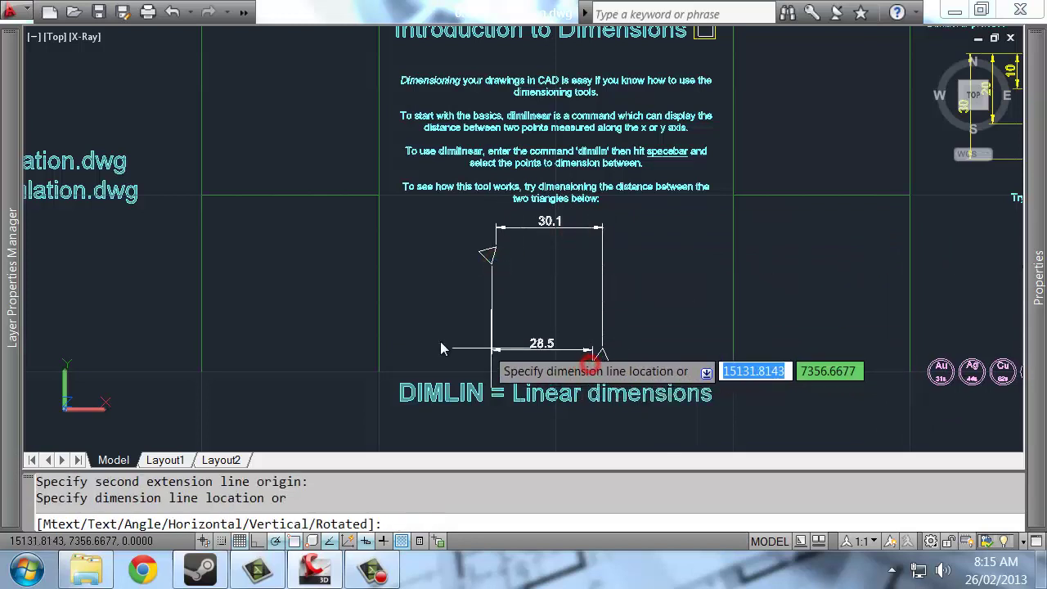
click(429, 346)
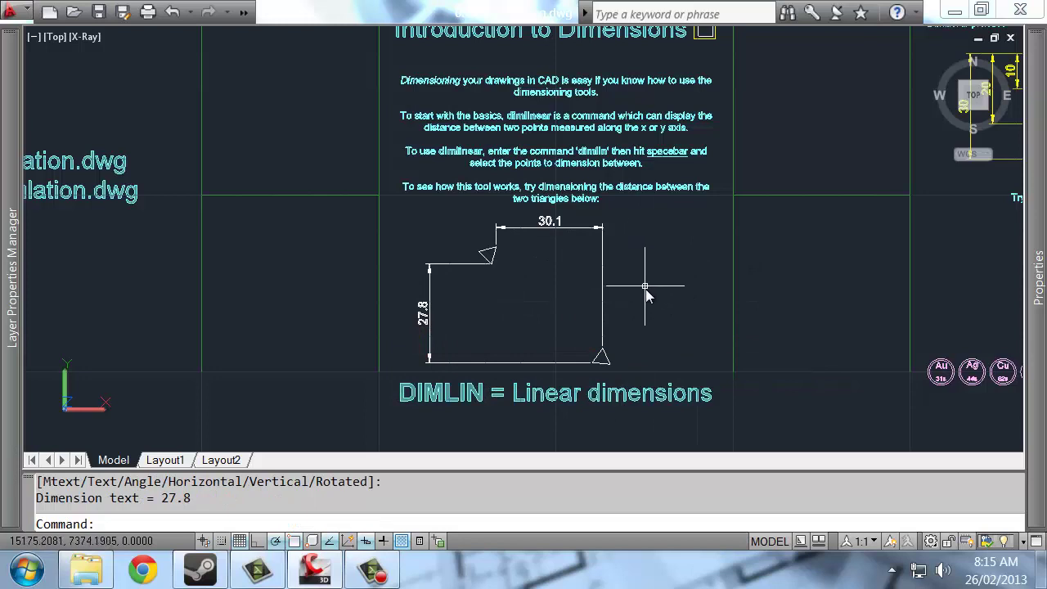
Inspect the gap between the horizontal dimension's extension line and the tip of the lower triangle
scroll(622, 353, up, 8)
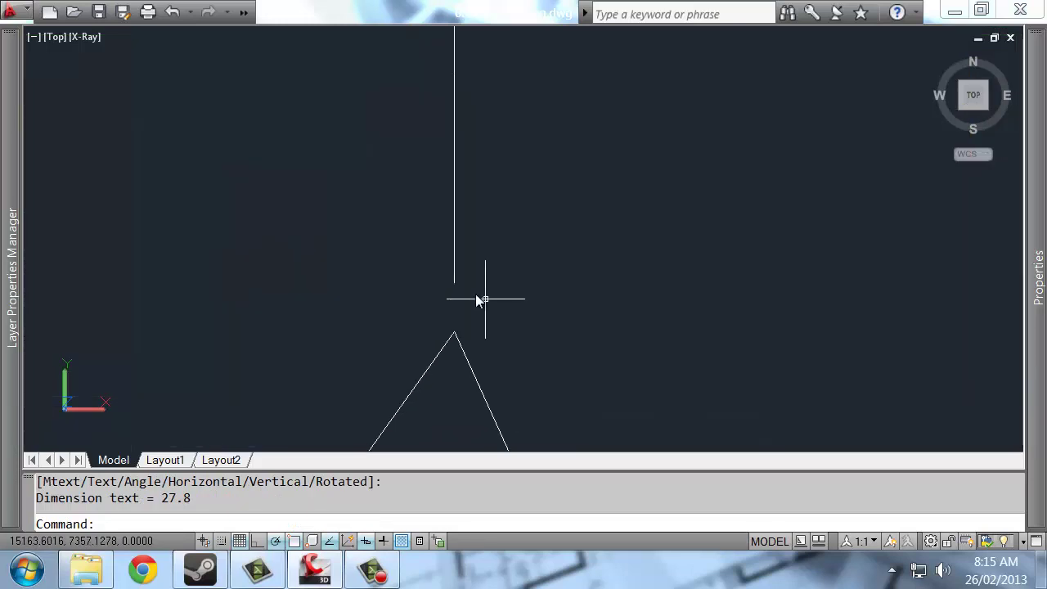
click(479, 256)
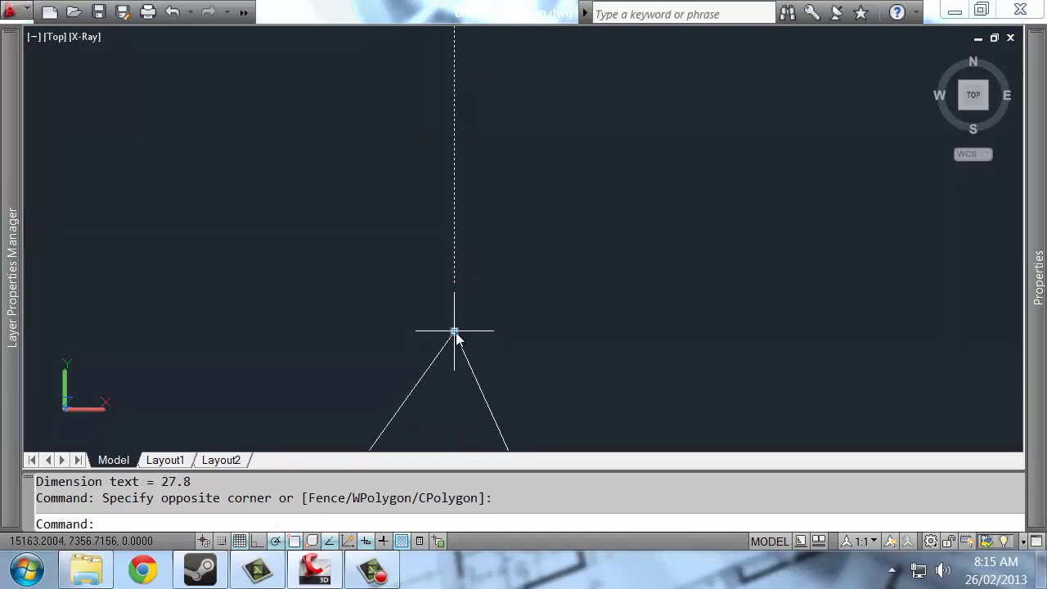
key(Escape)
click(420, 275)
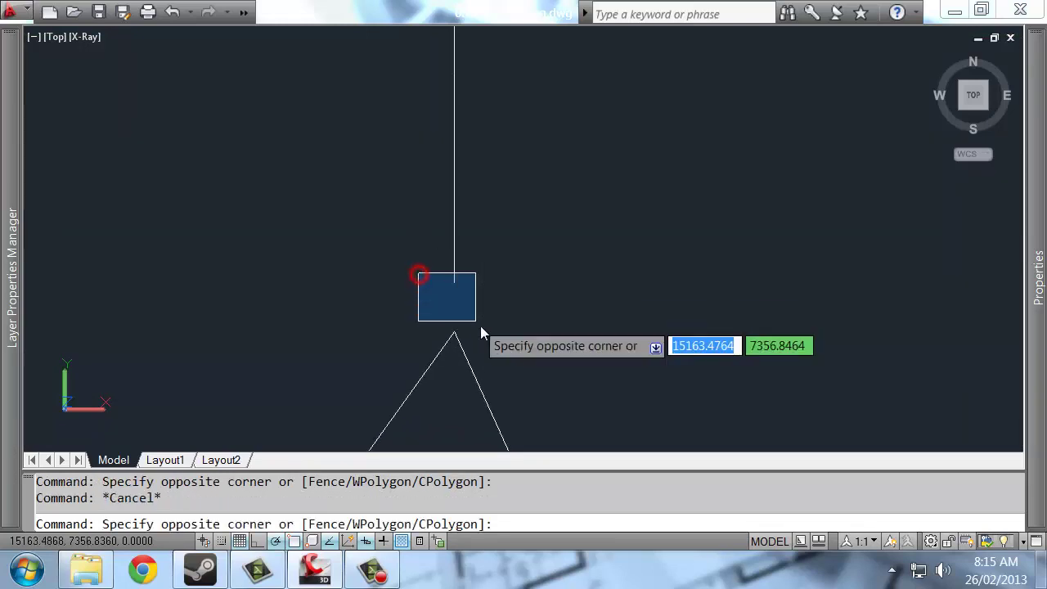
click(479, 322)
scroll(475, 302, down, 4)
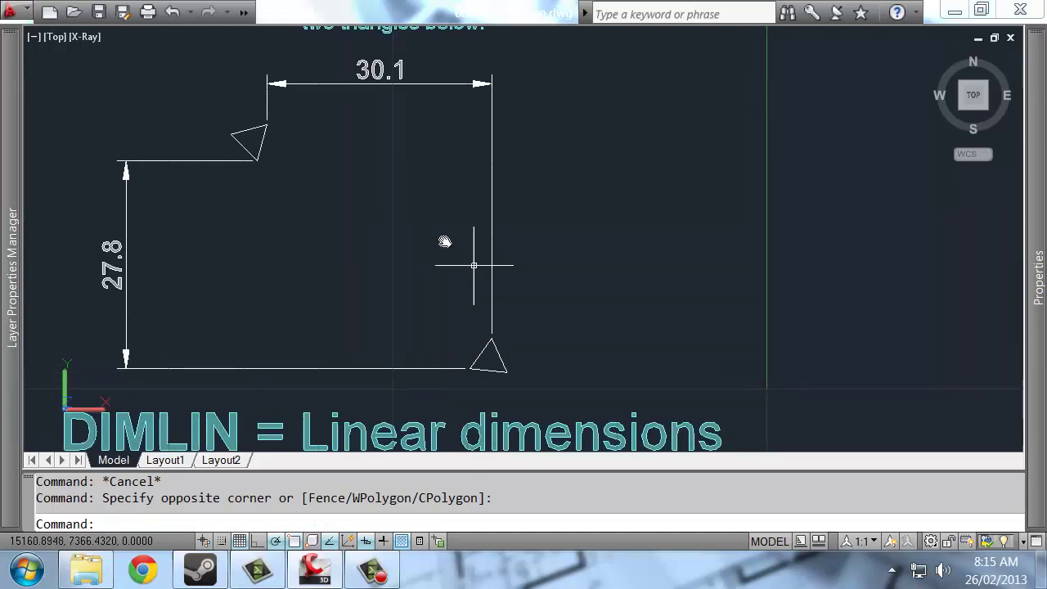
Examine the text, arrowheads, dimension line and extension lines of the horizontal dimension between the triangles
scroll(425, 241, down, 1)
scroll(283, 157, up, 1)
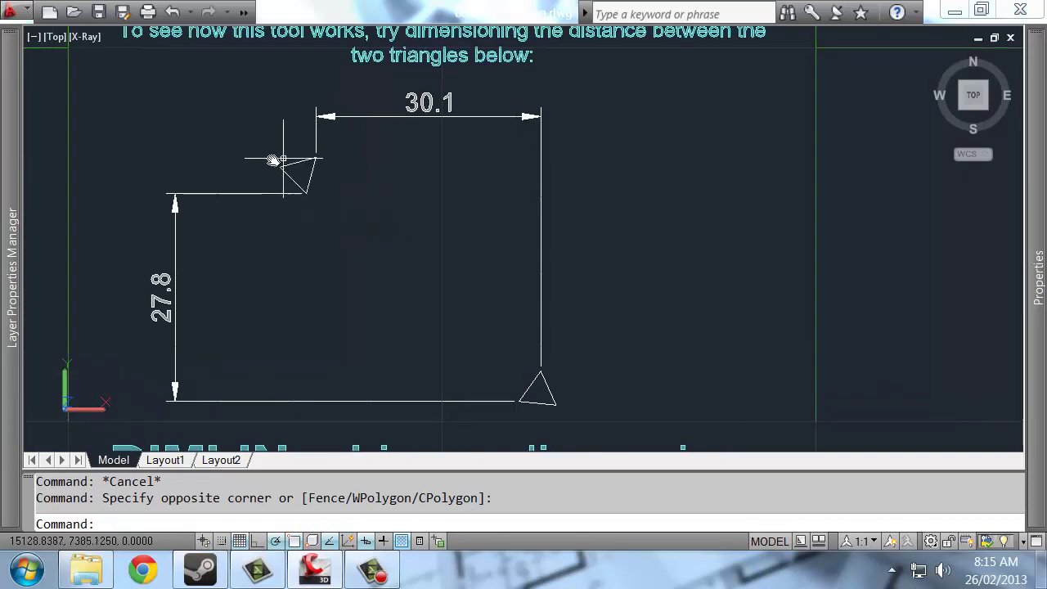
scroll(274, 199, up, 2)
scroll(308, 209, down, 4)
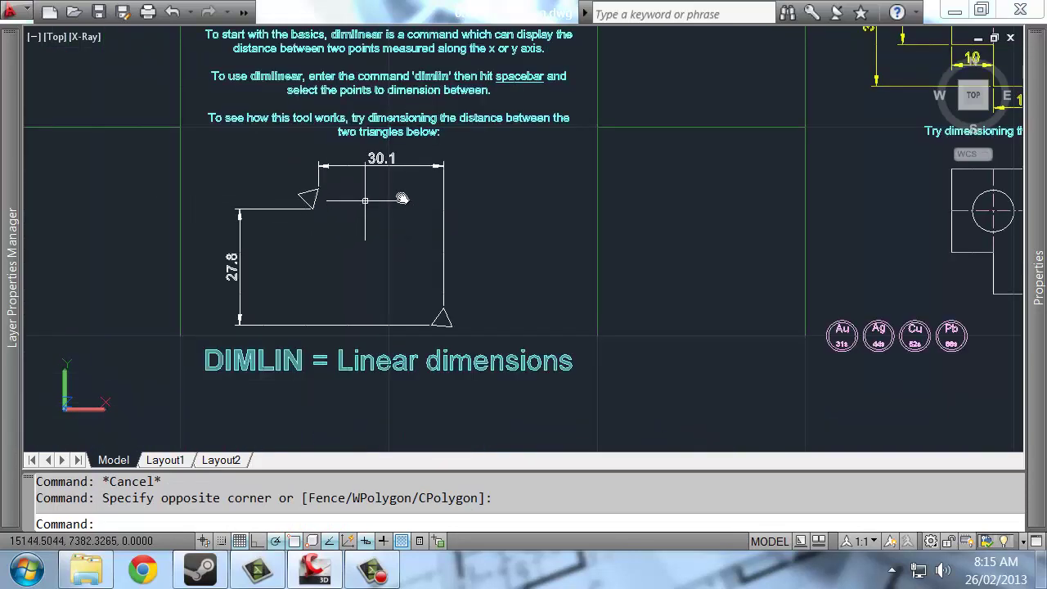
scroll(423, 180, up, 8)
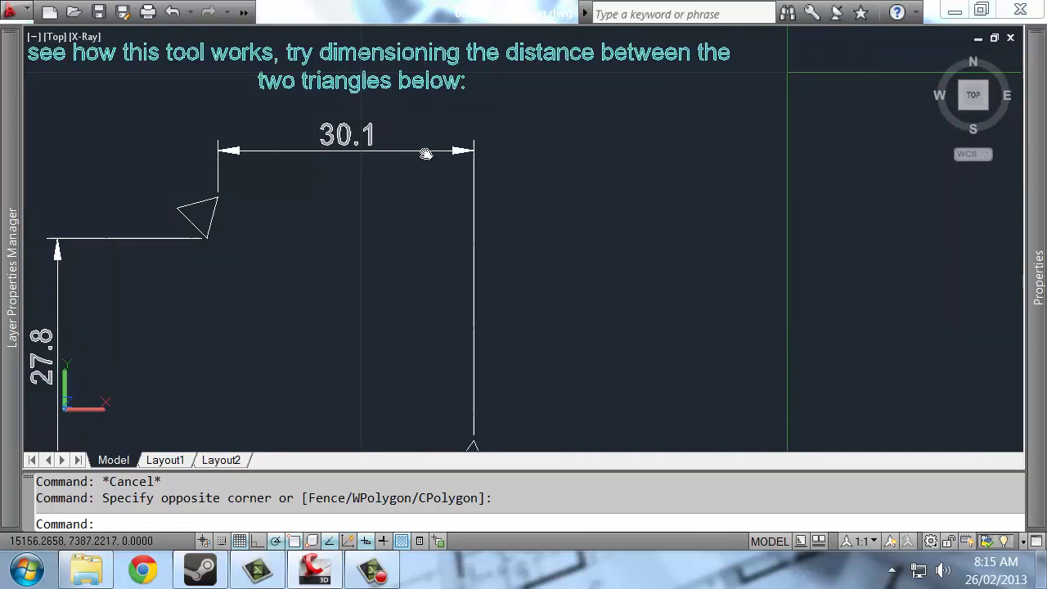
middle_drag(351, 241, 497, 183)
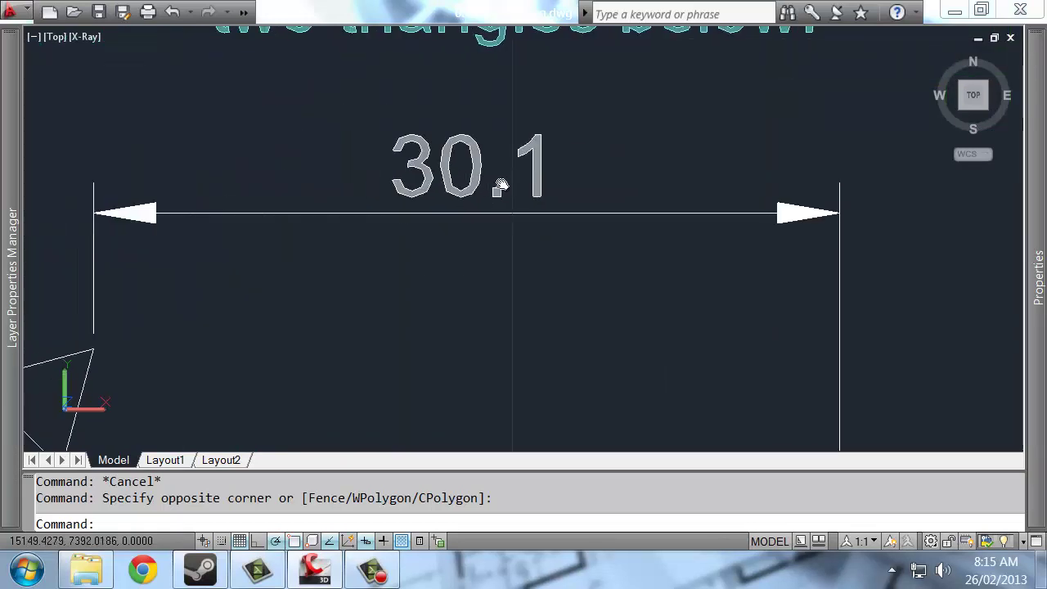
click(505, 140)
click(471, 252)
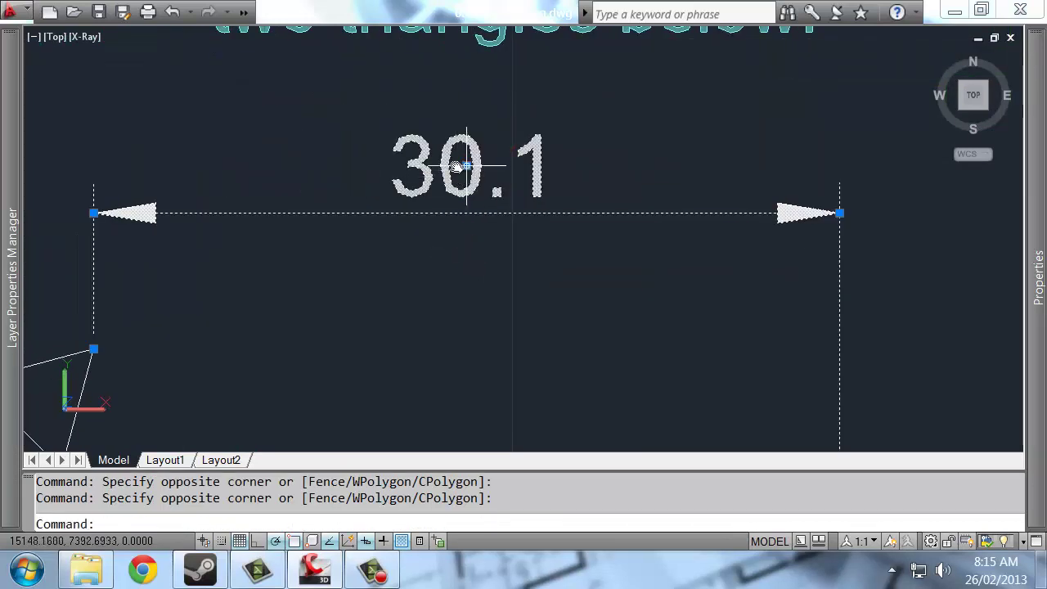
key(Escape)
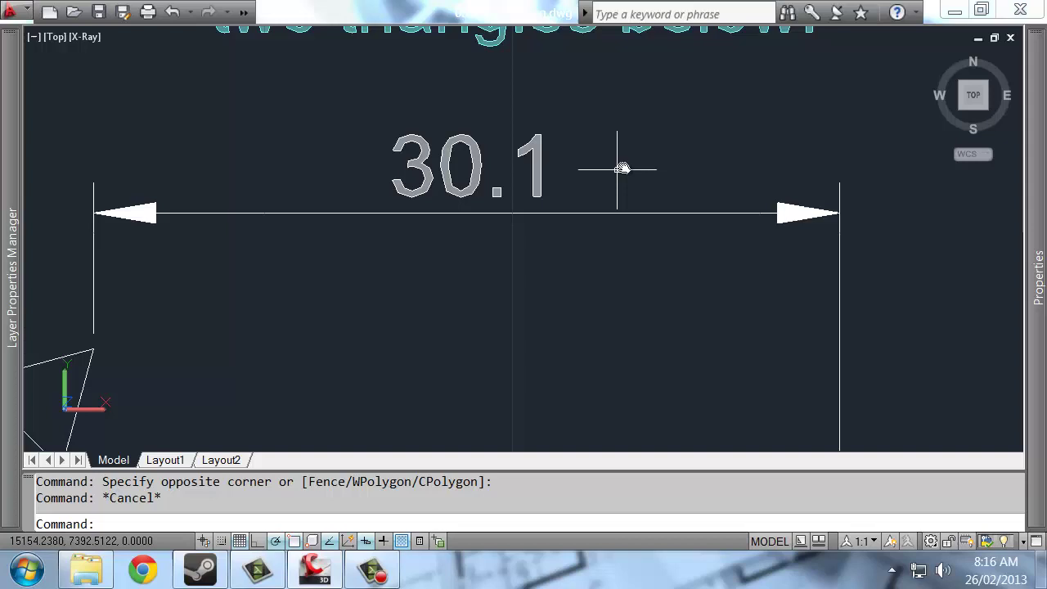
scroll(597, 233, down, 6)
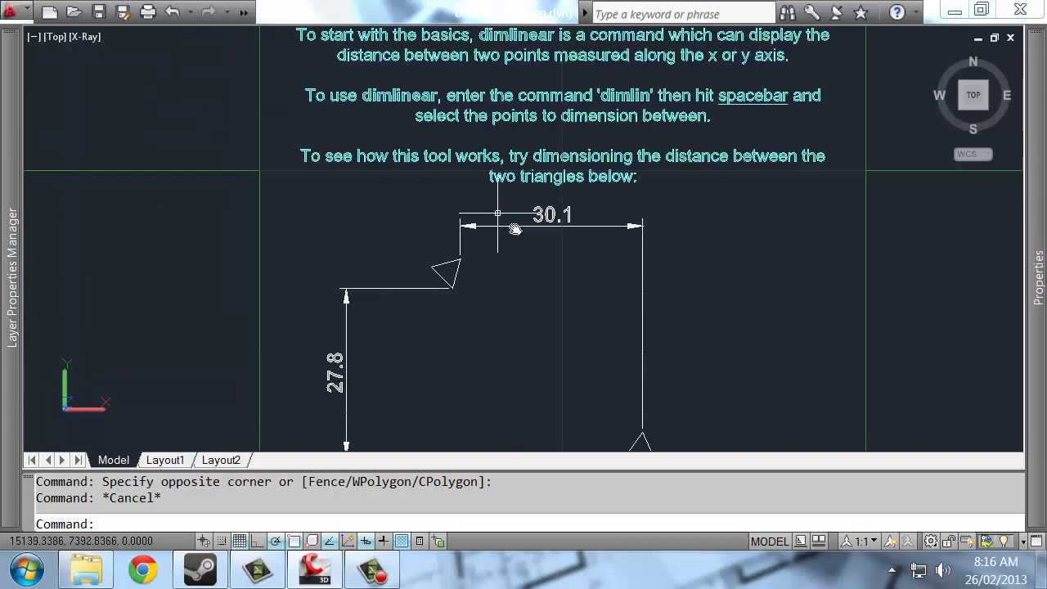
middle_drag(668, 230, 622, 198)
middle_drag(667, 247, 628, 249)
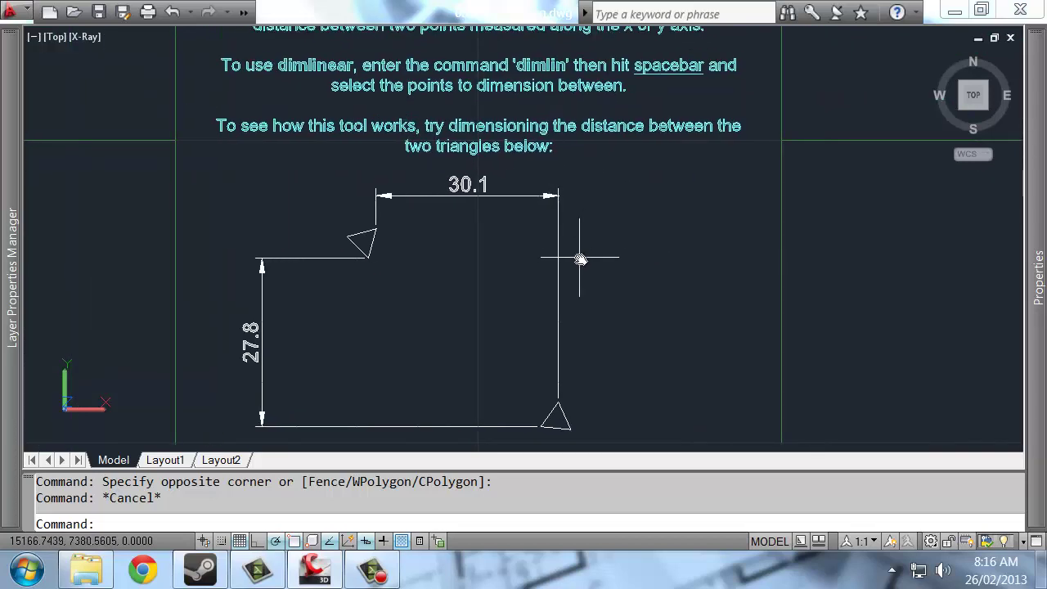
Add a vertical linear dimension from the practice part's upper-left corner to the hole's horizontal centreline, with its dimension line offset 3 to the left
scroll(484, 261, down, 10)
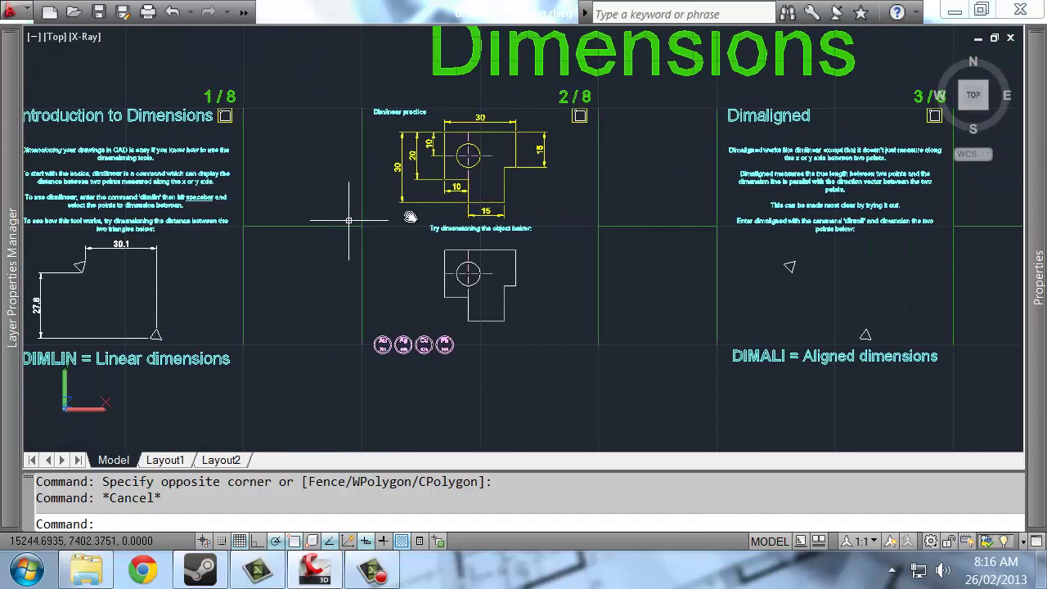
scroll(455, 179, up, 5)
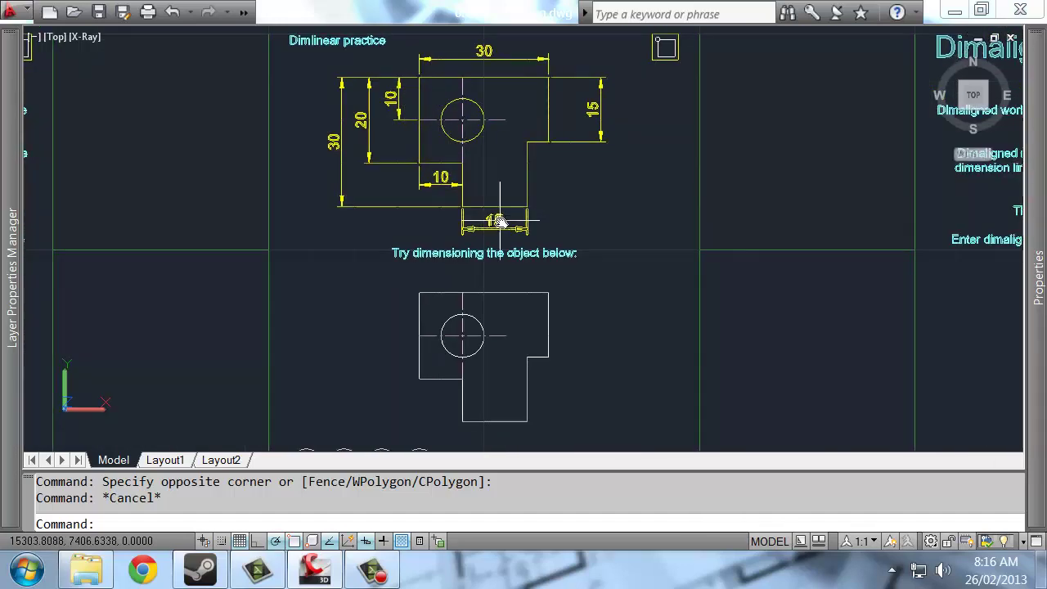
key(Return)
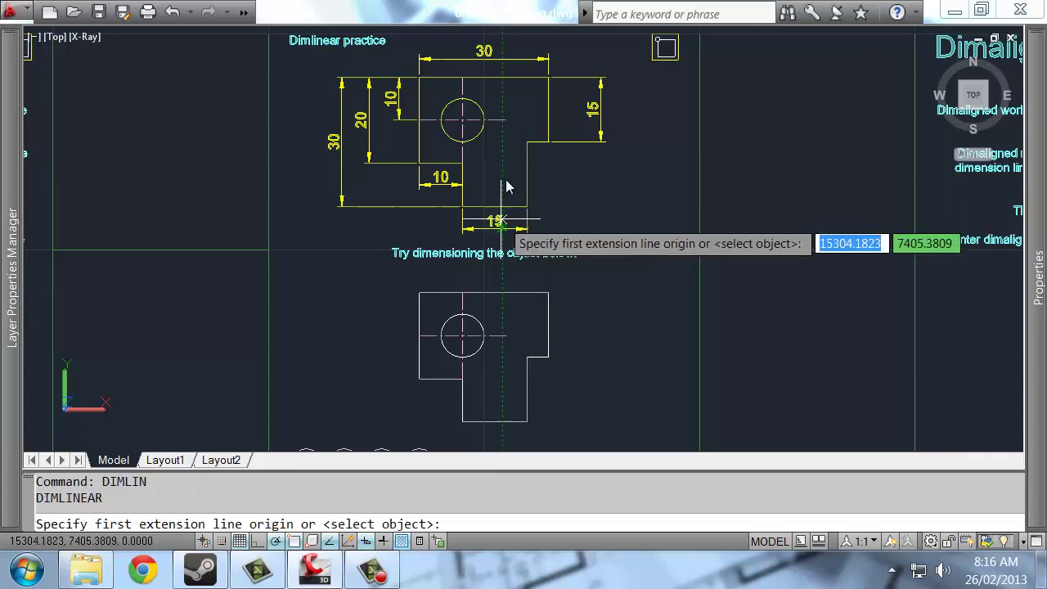
scroll(466, 266, up, 3)
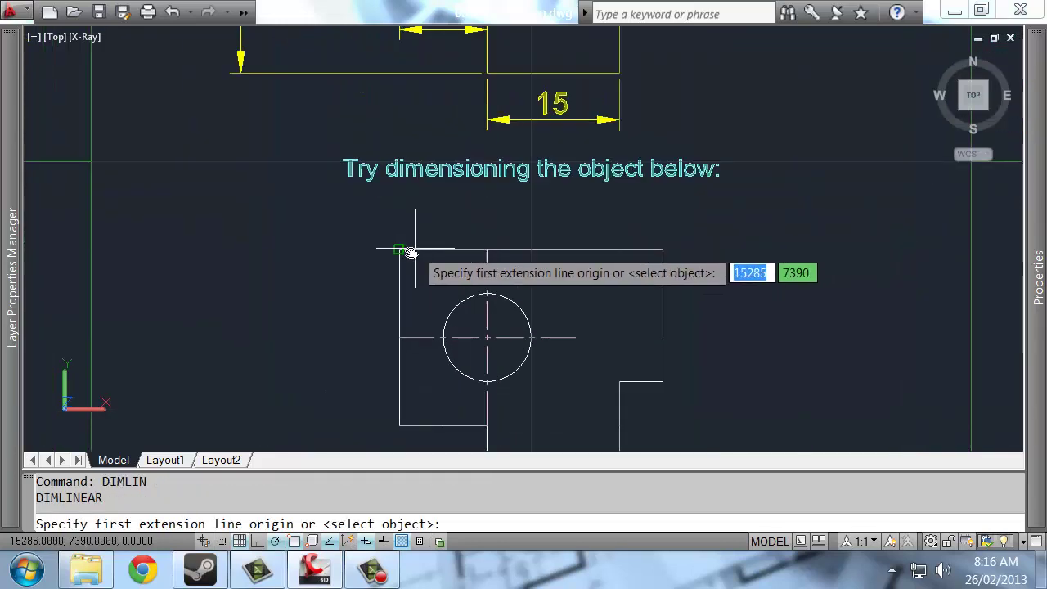
click(400, 250)
scroll(399, 255, down, 2)
scroll(398, 259, down, 3)
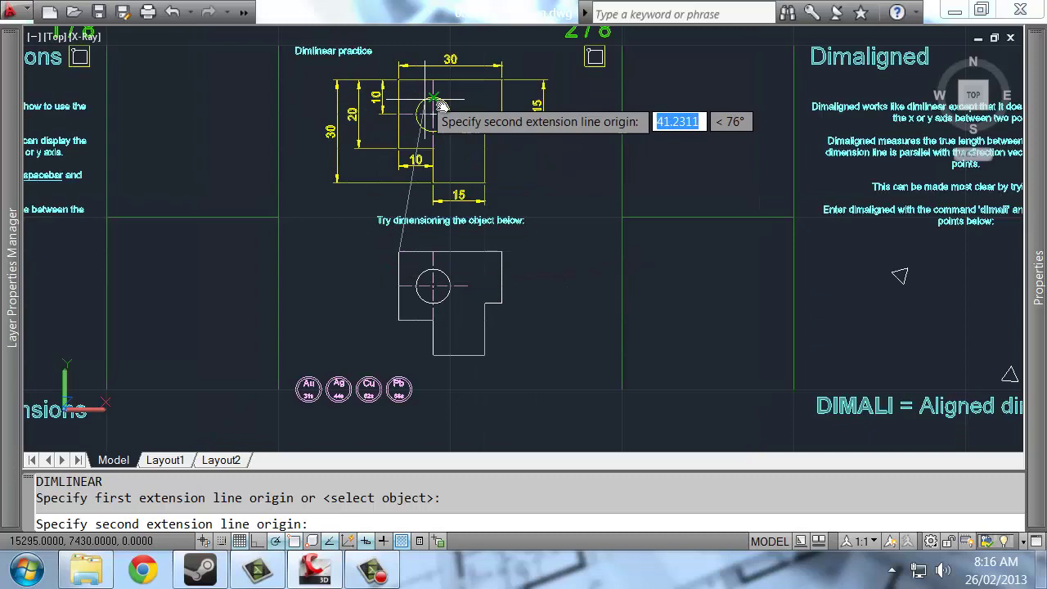
scroll(381, 266, up, 3)
scroll(381, 267, up, 2)
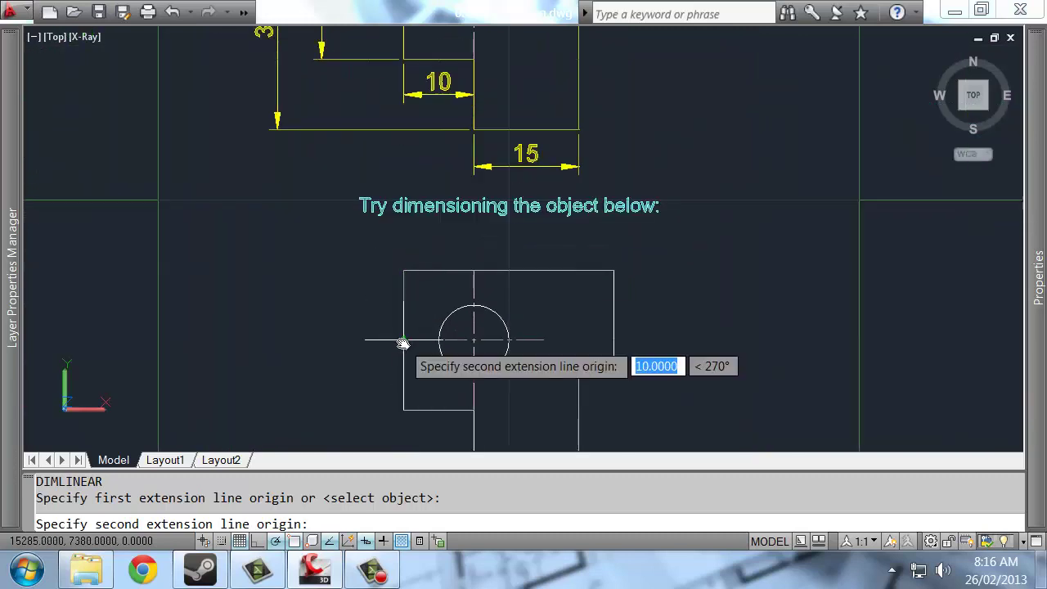
click(404, 340)
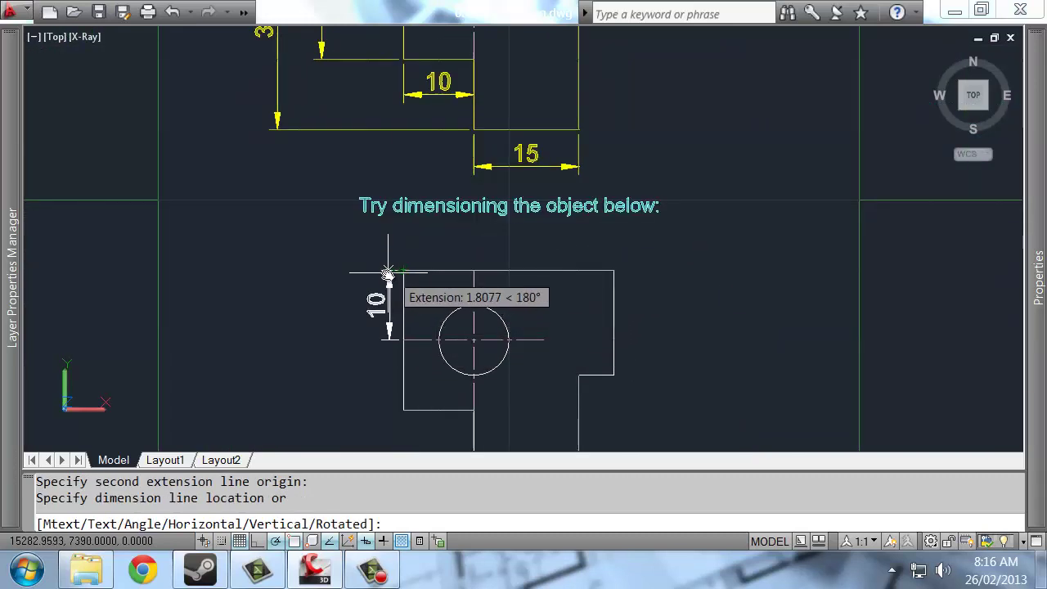
scroll(379, 326, up, 2)
middle_drag(486, 303, 440, 264)
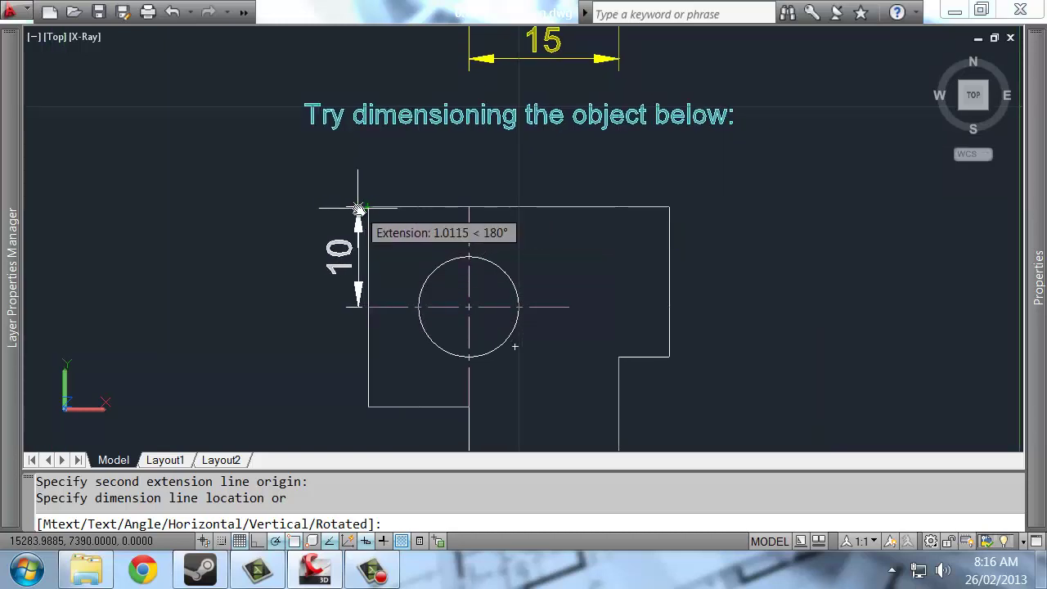
scroll(366, 207, up, 4)
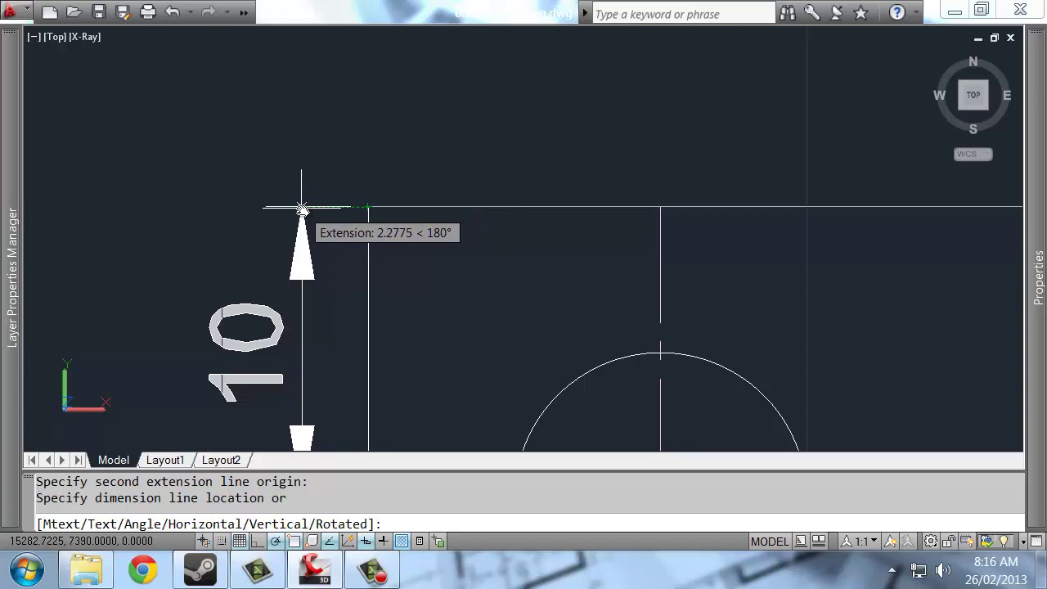
text(3)
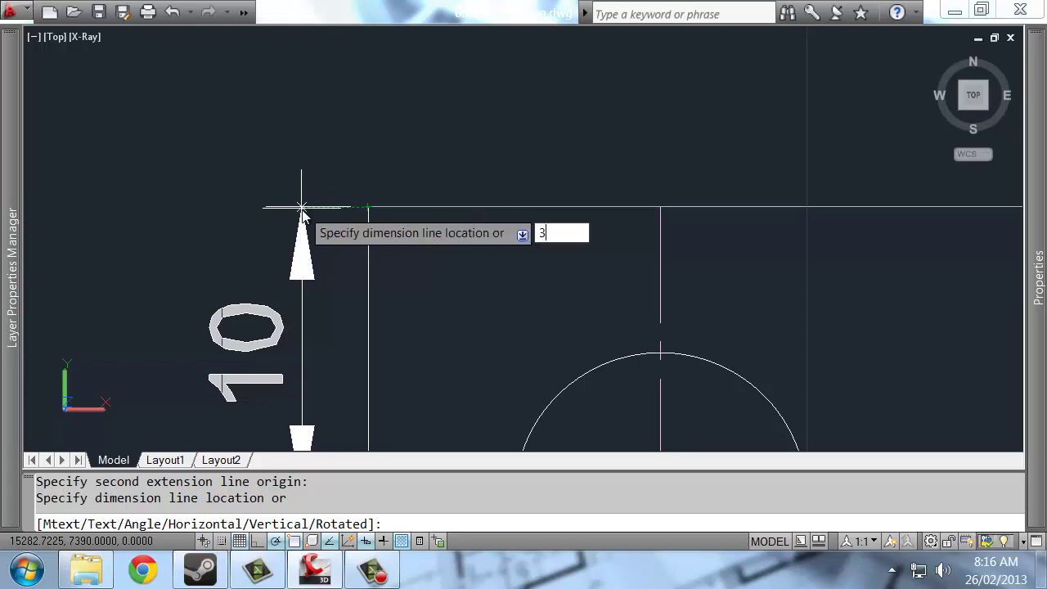
key(Return)
Add a vertical linear dimension along the full left edge of the practice part, with its dimension line offset 7 to the left
scroll(299, 245, down, 5)
middle_drag(308, 266, 428, 234)
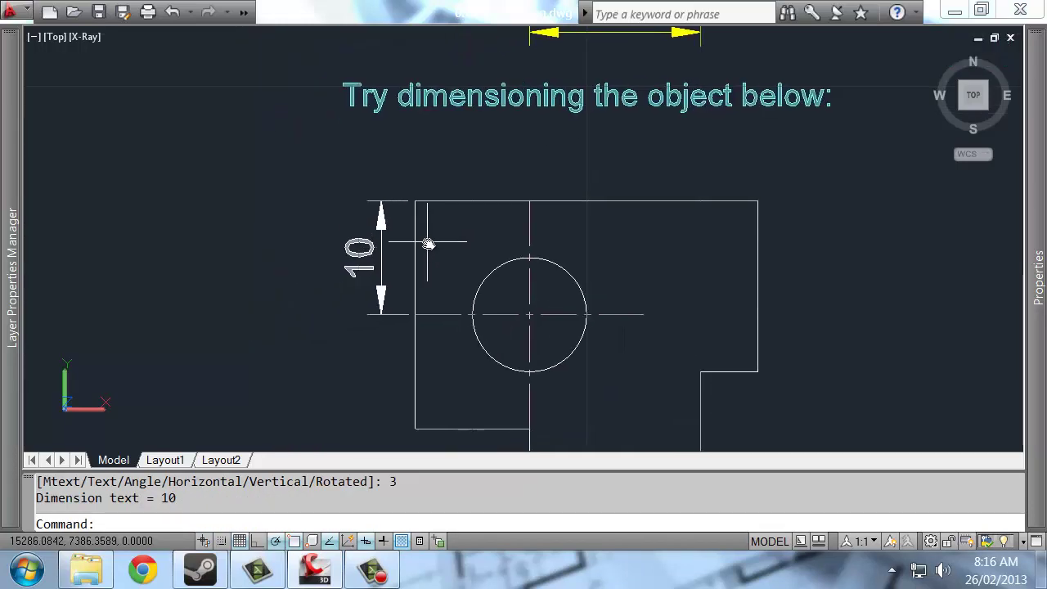
key(Return)
scroll(424, 290, down, 1)
middle_drag(428, 289, 411, 221)
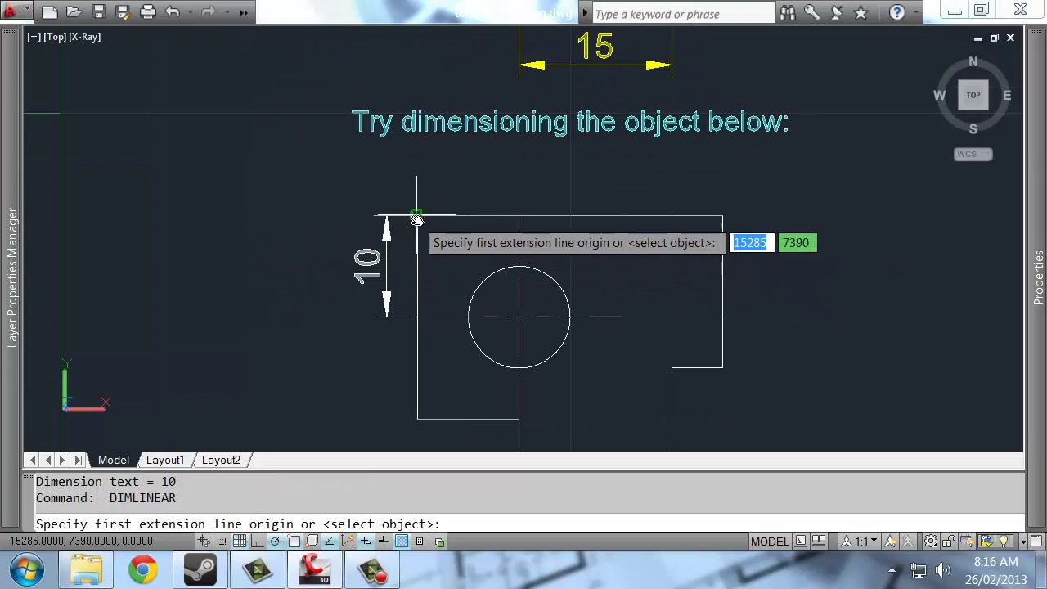
click(417, 216)
click(418, 419)
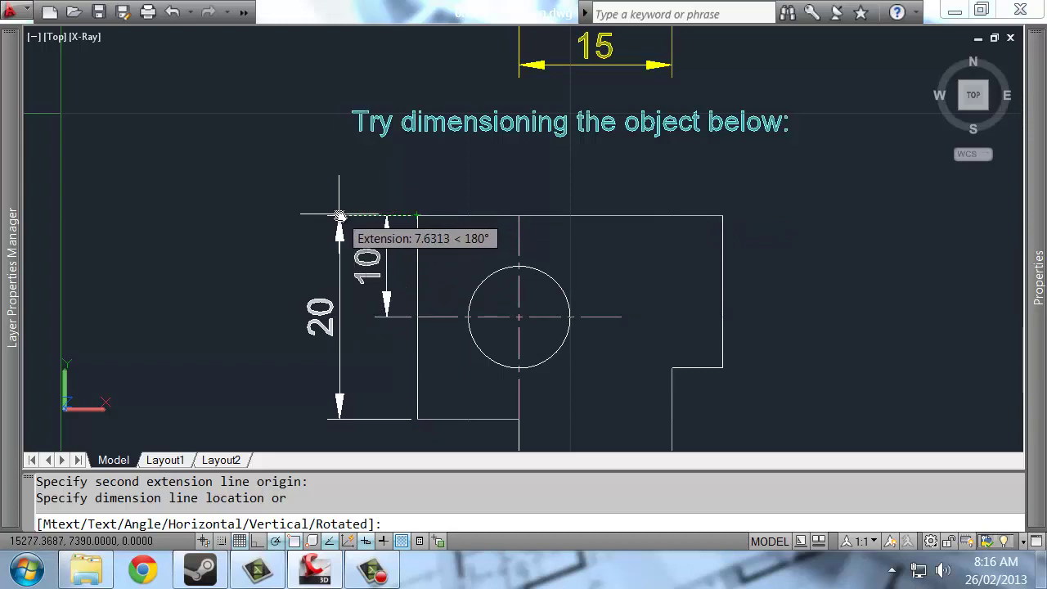
text(7)
key(Return)
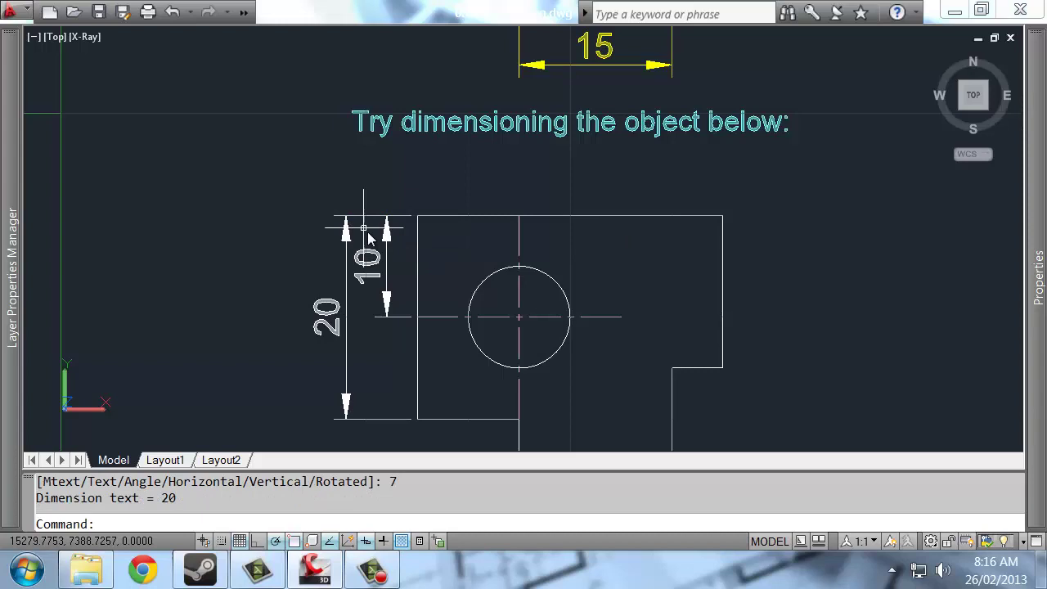
Dimension the practice part's overall height from its upper-left corner to its lowest left corner, with the dimension line offset 11 to the left
scroll(352, 262, down, 3)
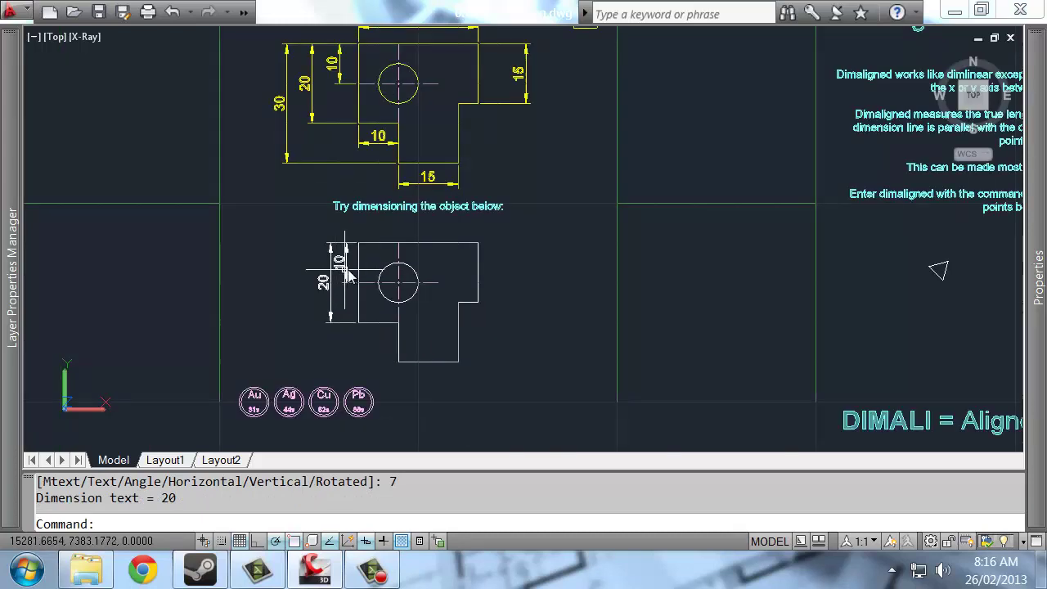
scroll(363, 270, up, 1)
key(Return)
click(359, 236)
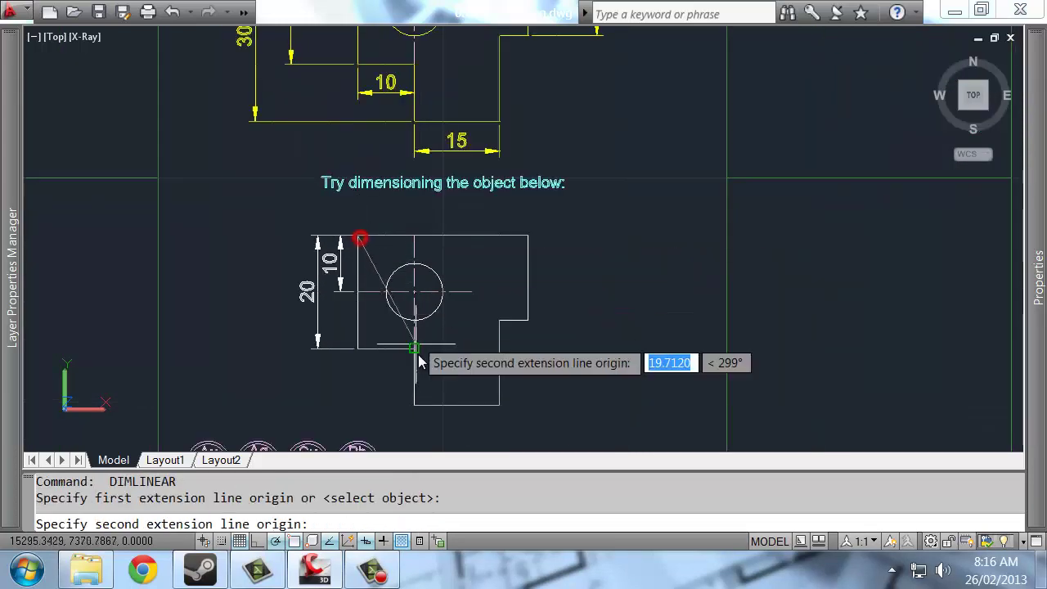
click(416, 407)
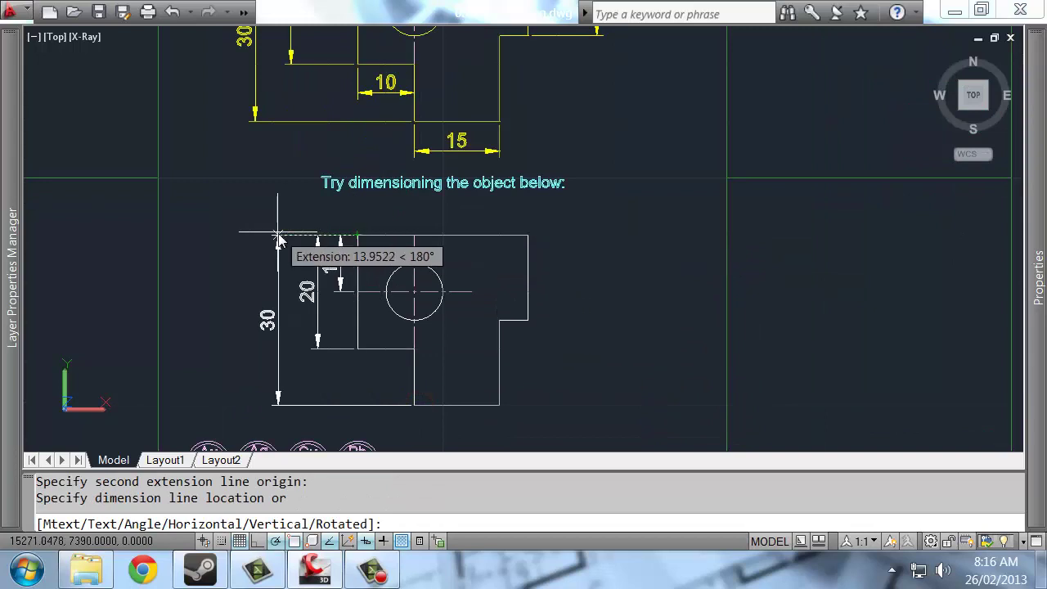
text(11)
key(Return)
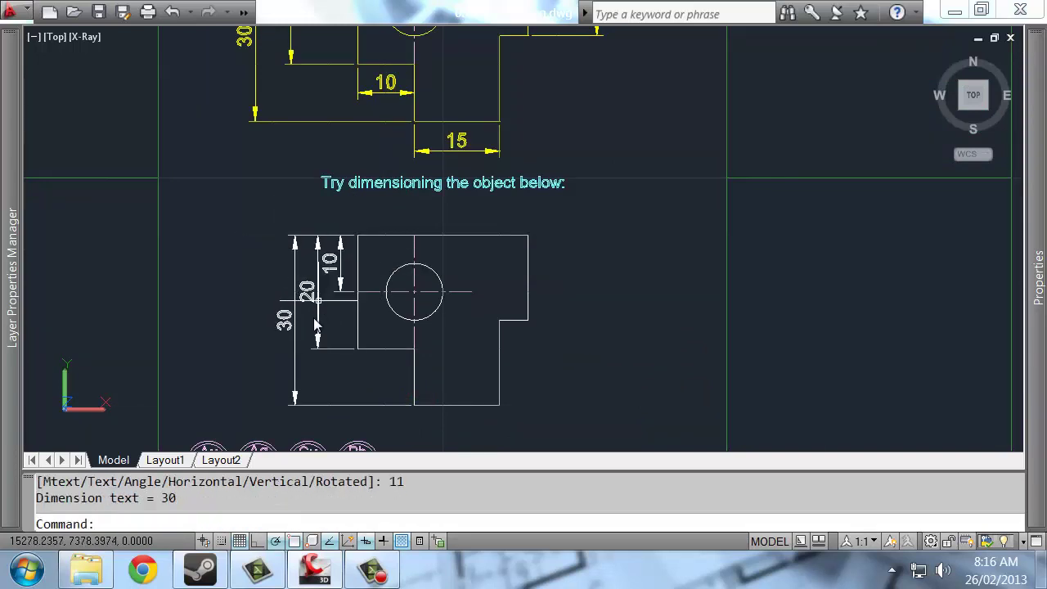
Dimension the practice part's overall width between its two top corners, with the dimension line offset 3 above the top edge
scroll(304, 298, up, 3)
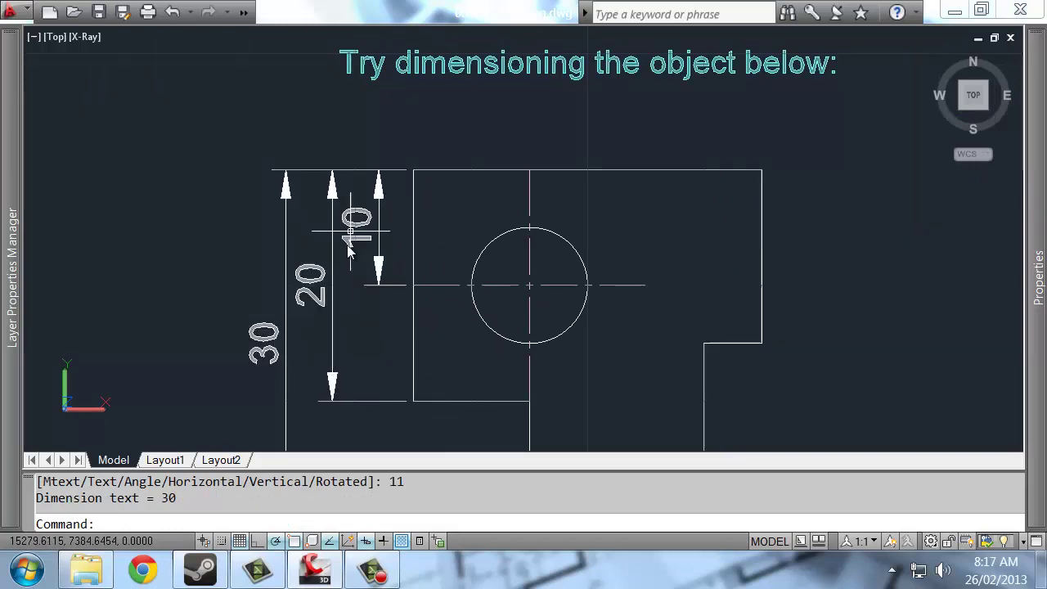
scroll(347, 244, down, 4)
mouse_move(408, 204)
middle_down()
mouse_move(408, 294)
mouse_move(401, 264)
middle_up()
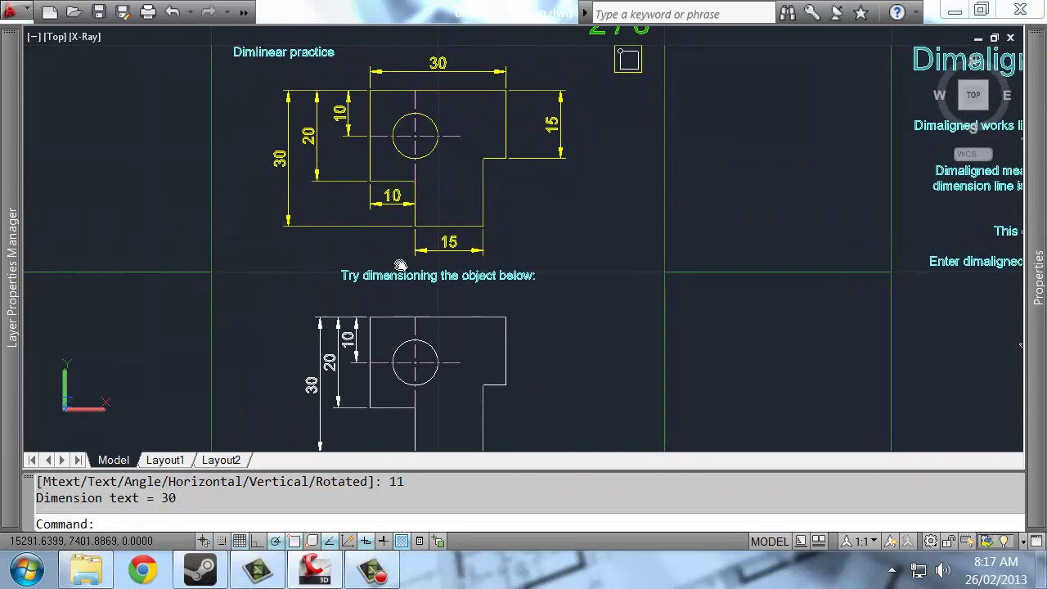
key(Return)
scroll(381, 299, up, 2)
click(374, 319)
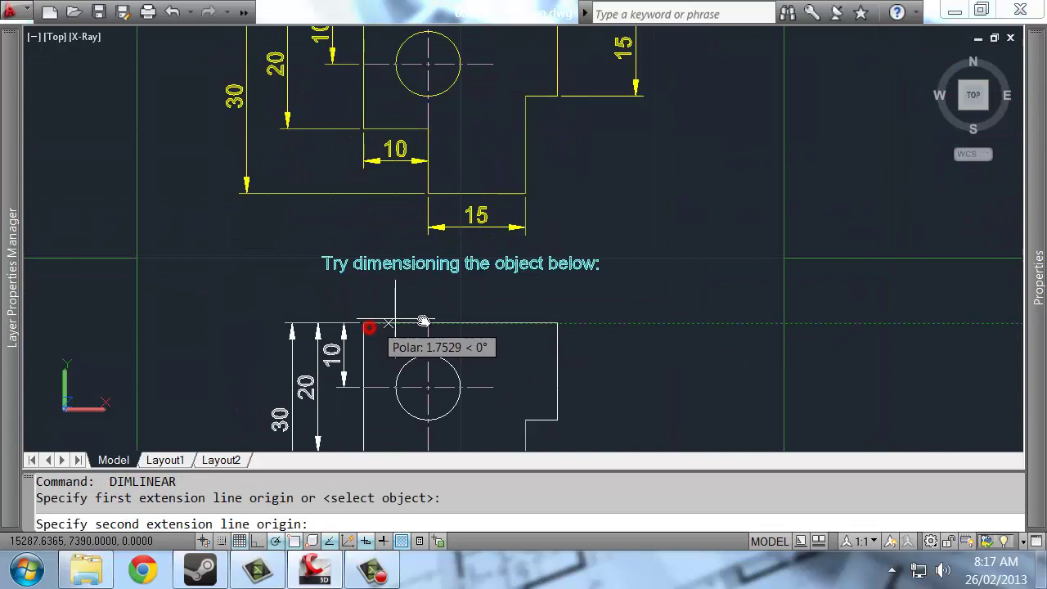
click(557, 322)
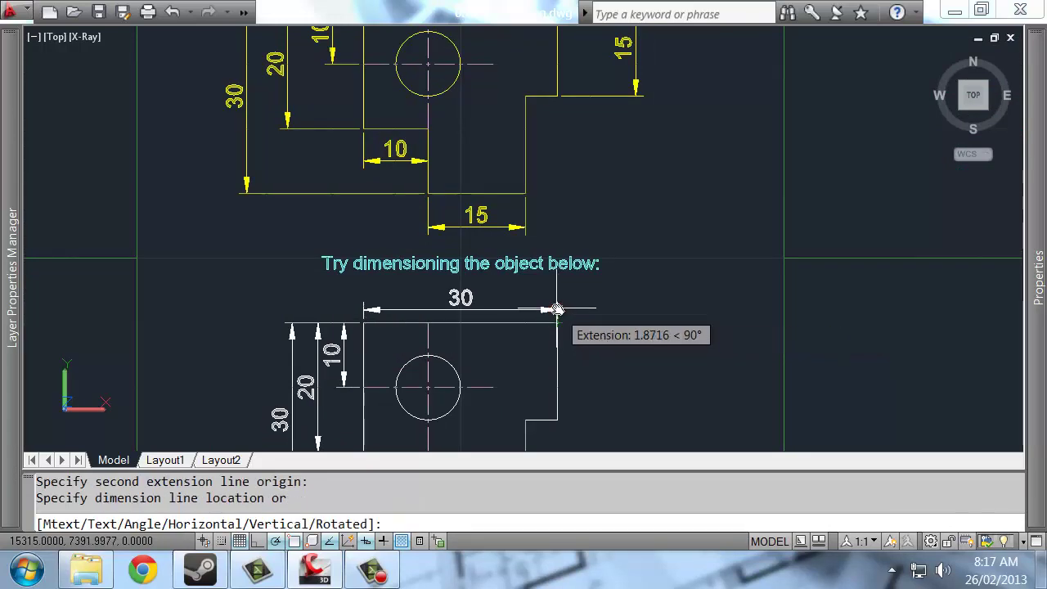
click(556, 302)
Try a vertical linear dimension on the part's short right edge with its dimension line offset 3, and delete it
middle_drag(650, 357, 606, 270)
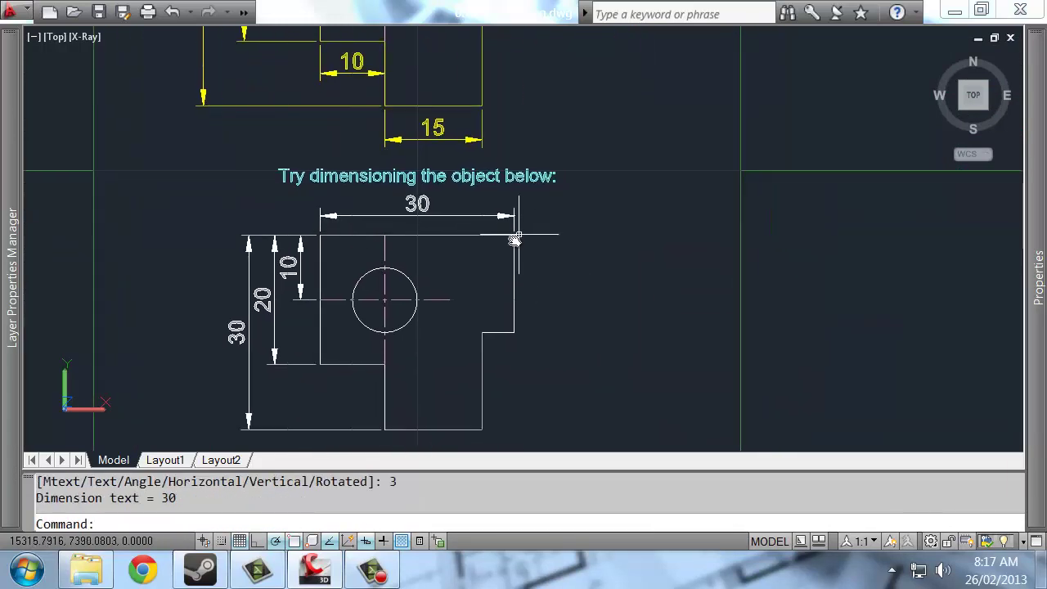
scroll(579, 253, down, 2)
key(Return)
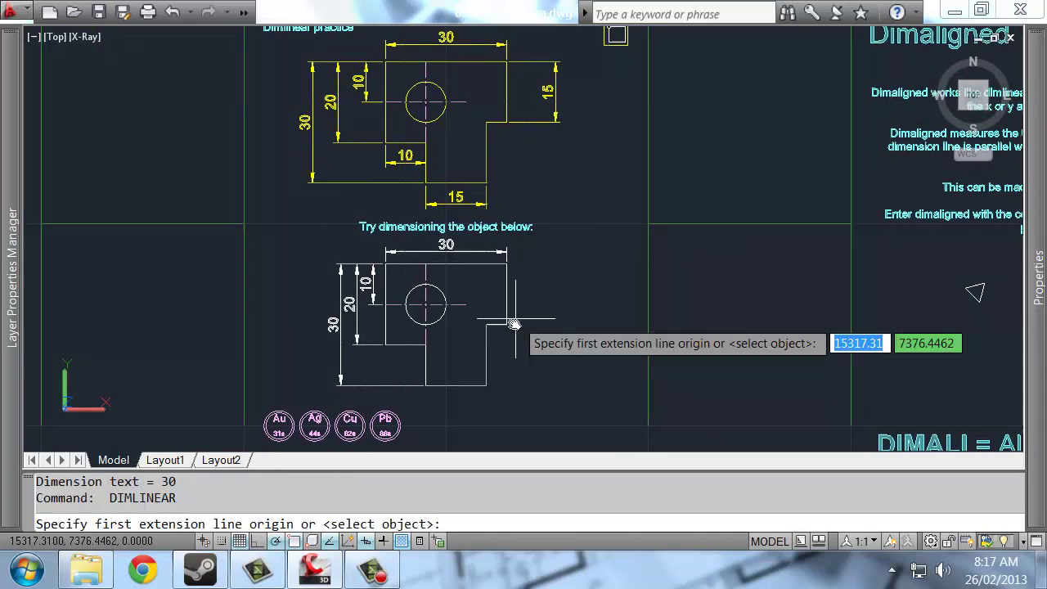
scroll(509, 326, up, 2)
click(505, 325)
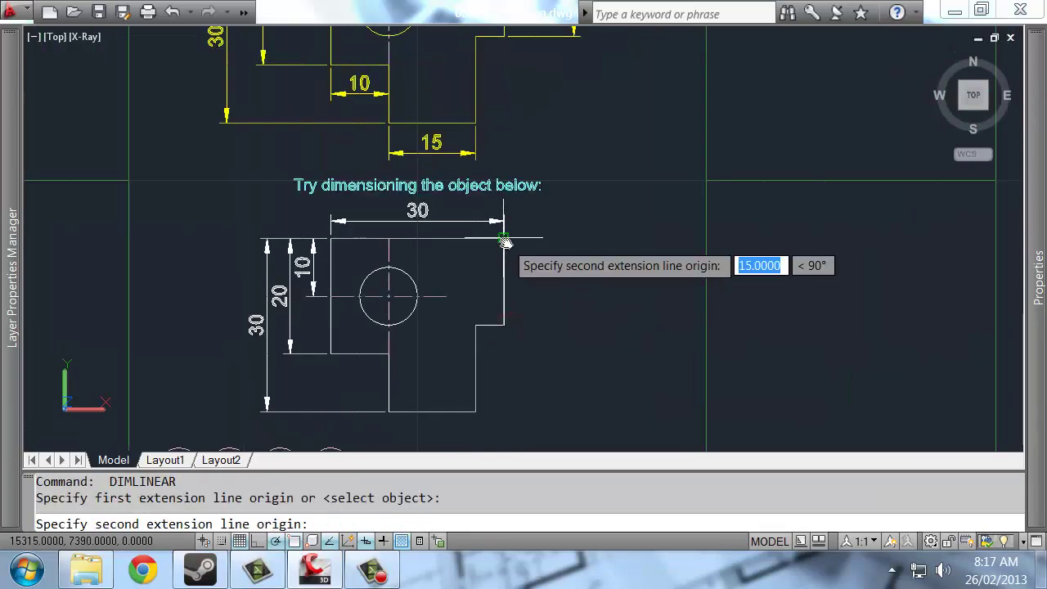
click(504, 240)
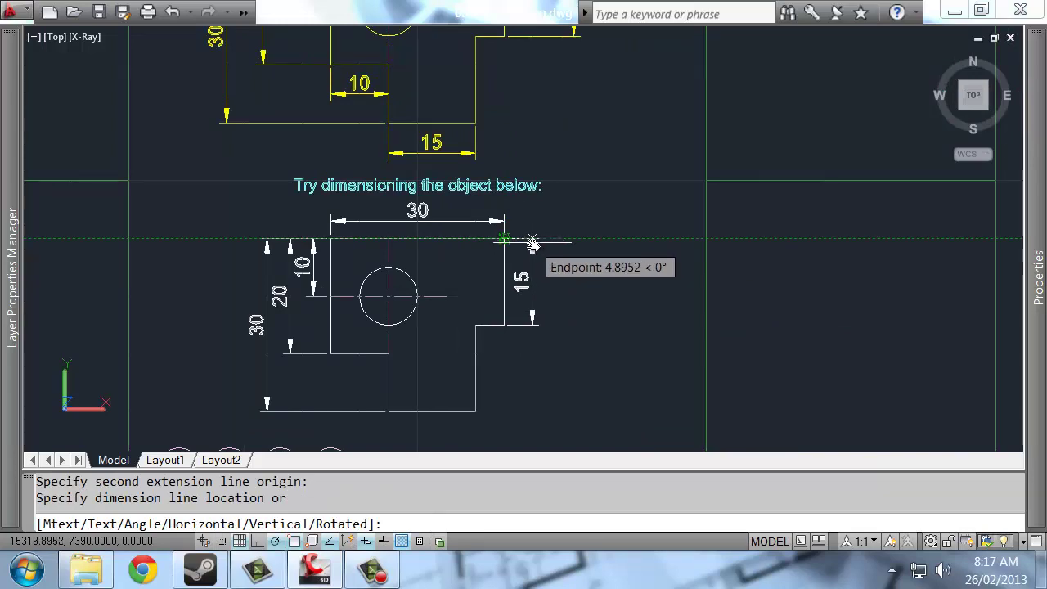
scroll(533, 243, down, 2)
scroll(524, 242, up, 3)
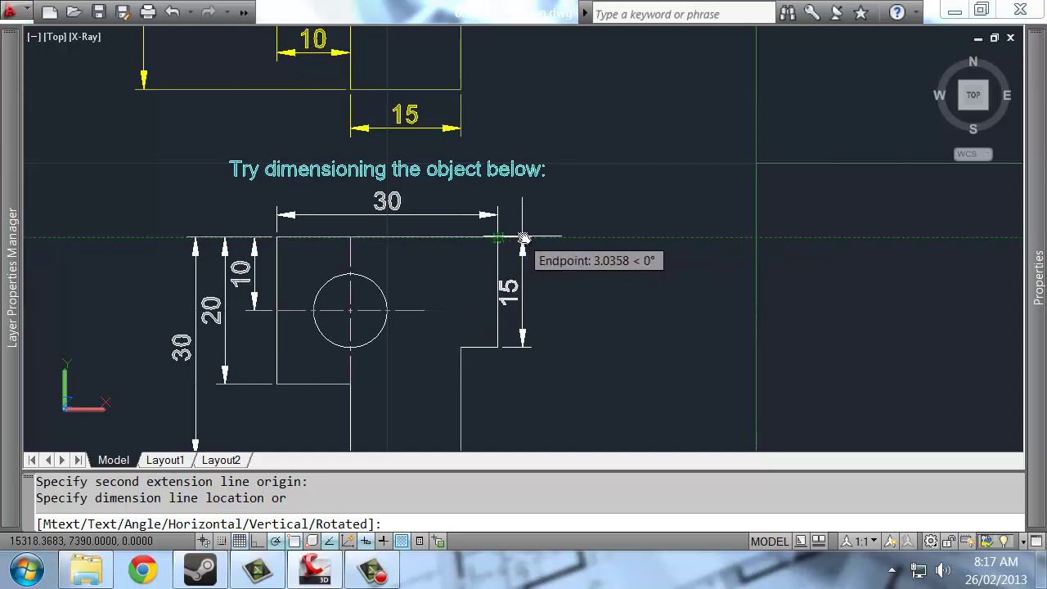
text(3)
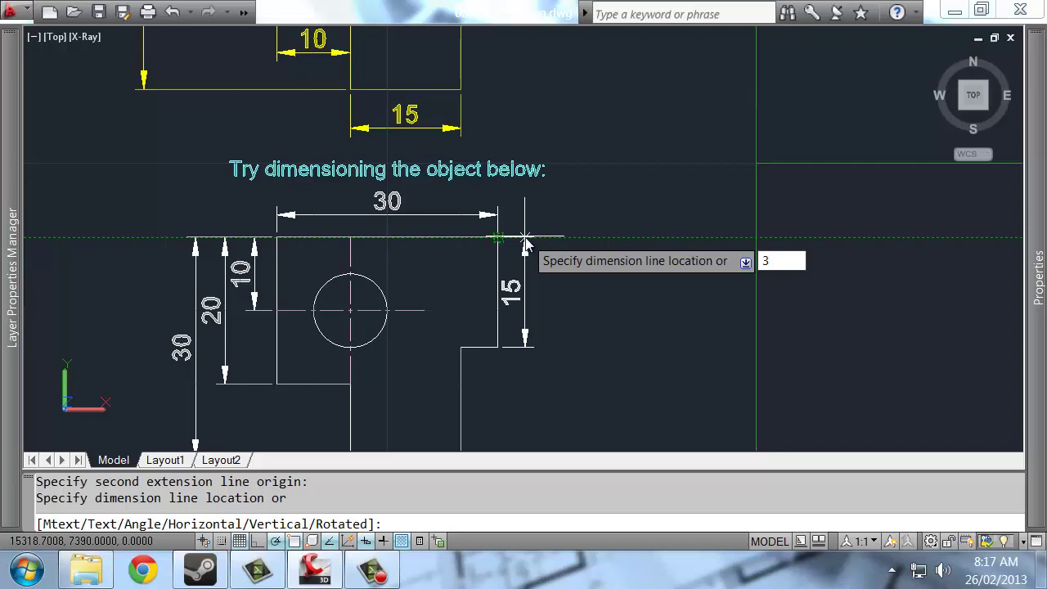
key(Return)
click(518, 292)
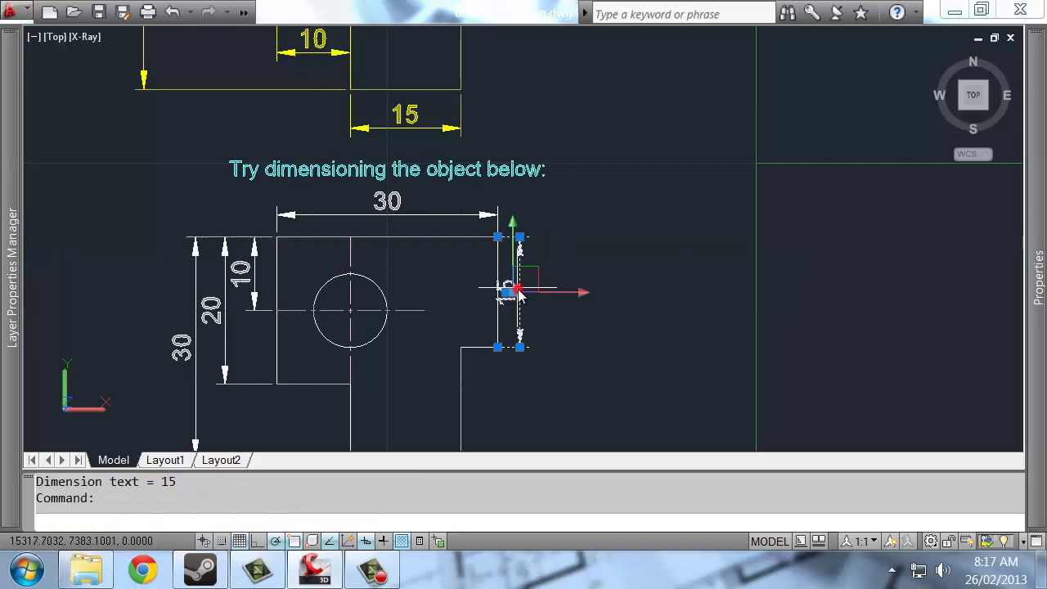
key(Delete)
Add a vertical DIMLIN dimension on the part's short right edge, with its dimension line offset 4 to the right
text(dimlin)
key(Return)
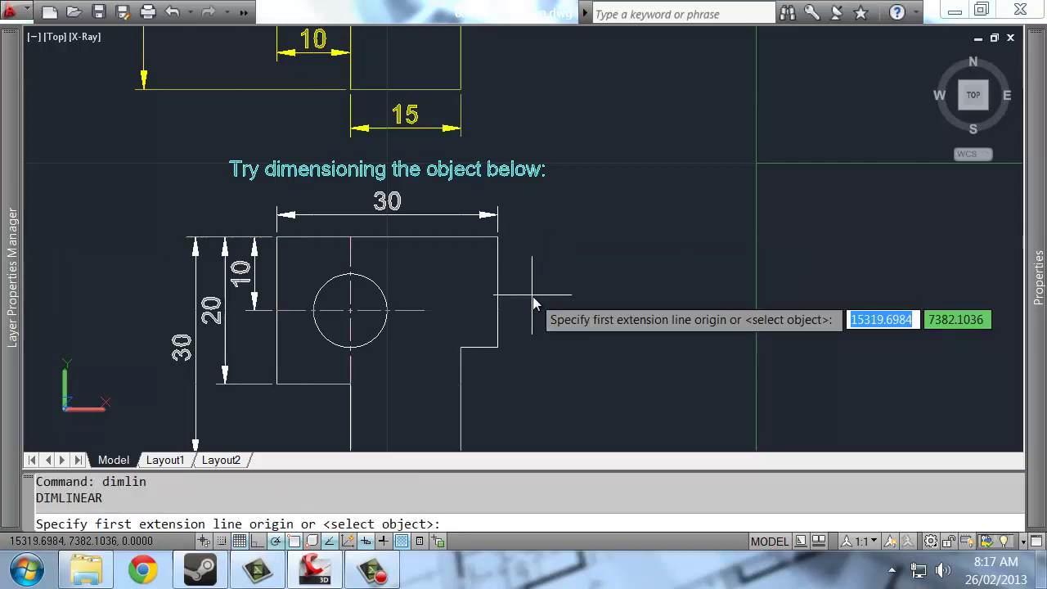
click(498, 347)
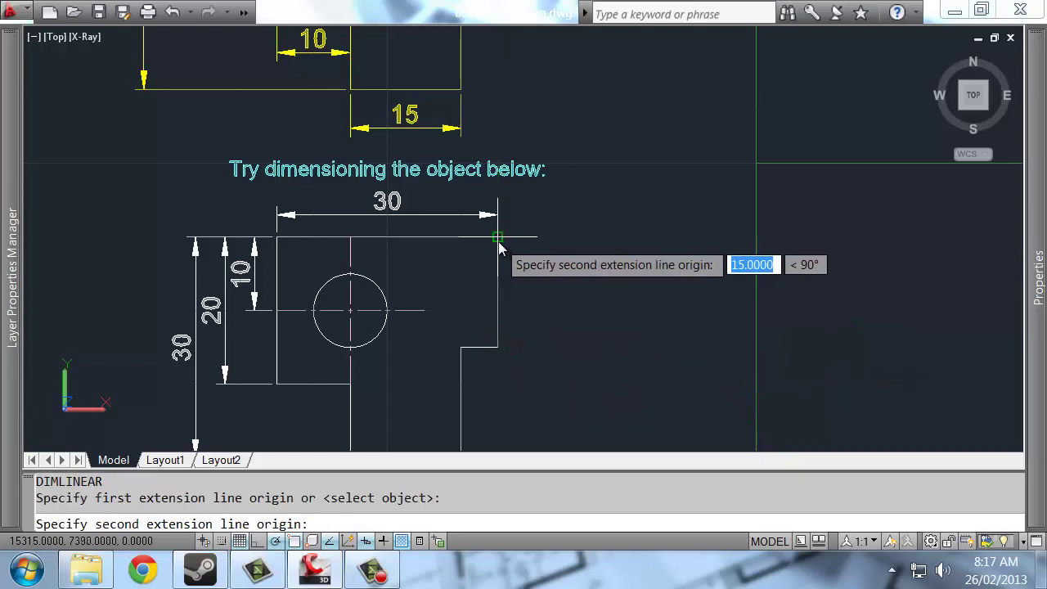
click(497, 237)
text(4)
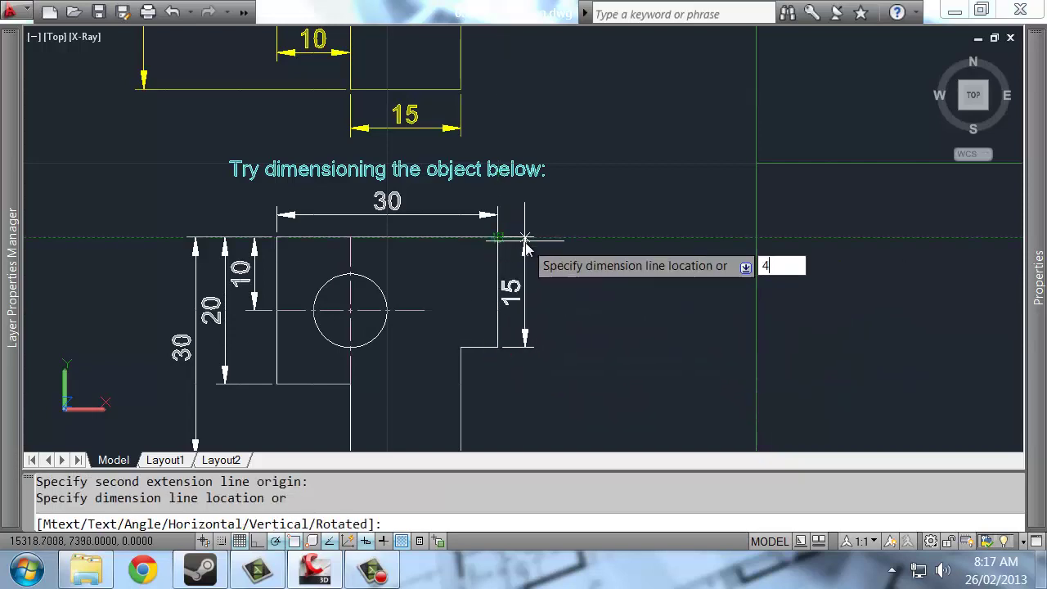
key(Return)
Try a horizontal linear dimension across the practice part's short lower-left edge, with its dimension line below the edge, and delete it
scroll(542, 347, down, 1)
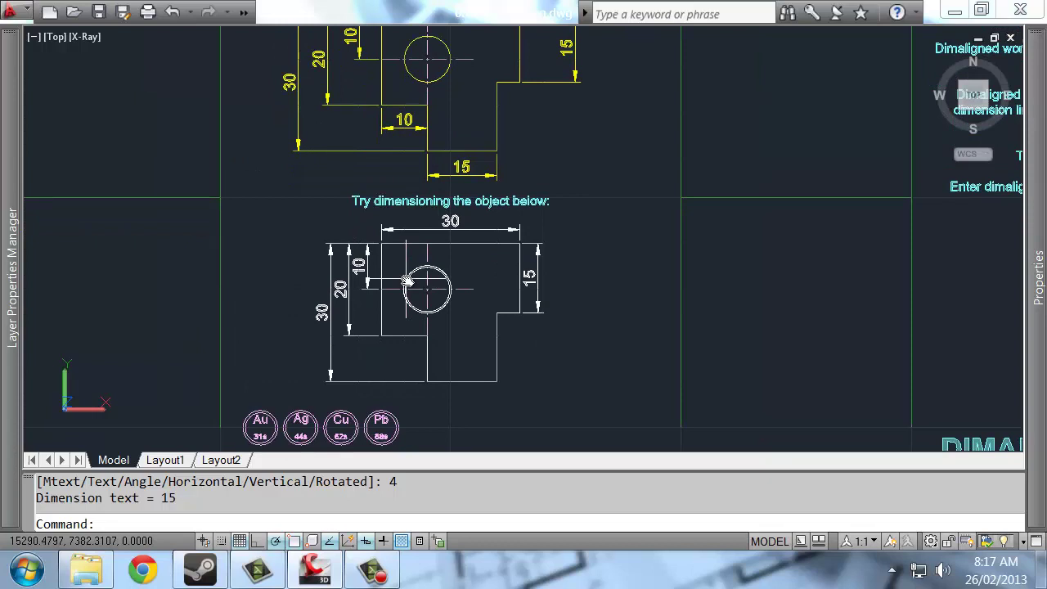
scroll(348, 256, up, 2)
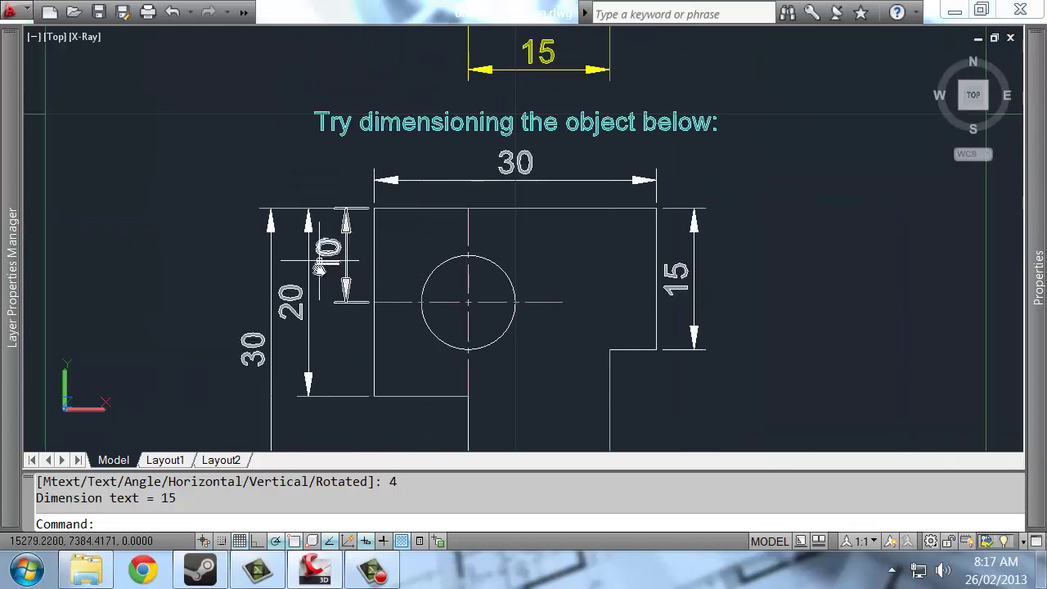
scroll(502, 276, down, 1)
mouse_move(502, 276)
middle_down()
mouse_move(491, 222)
mouse_move(411, 358)
middle_up()
scroll(412, 357, down, 1)
key(space)
middle_drag(491, 382, 495, 209)
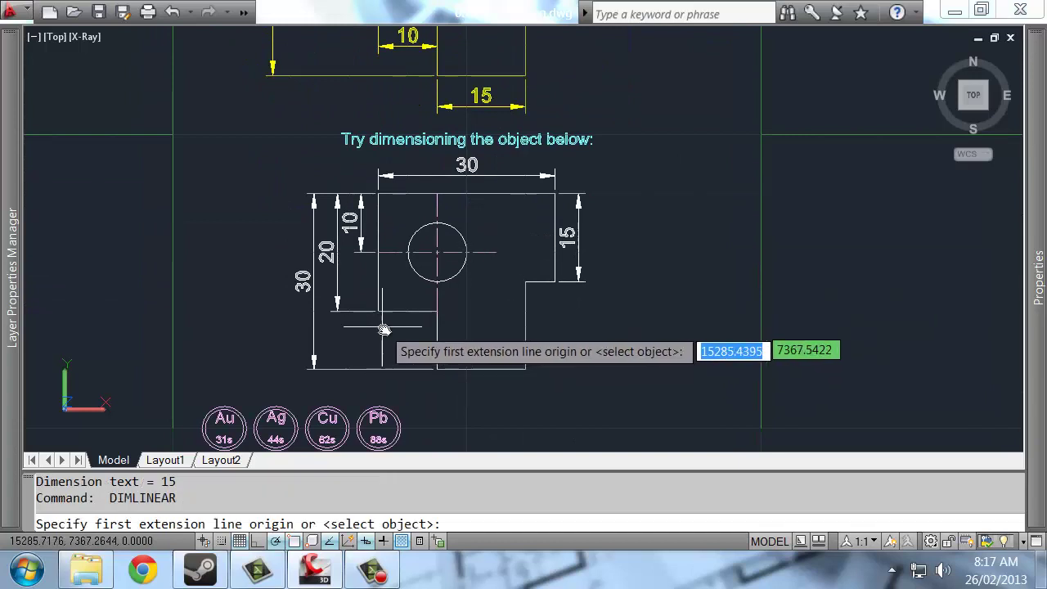
scroll(385, 327, up, 1)
scroll(388, 340, down, 3)
scroll(388, 342, up, 5)
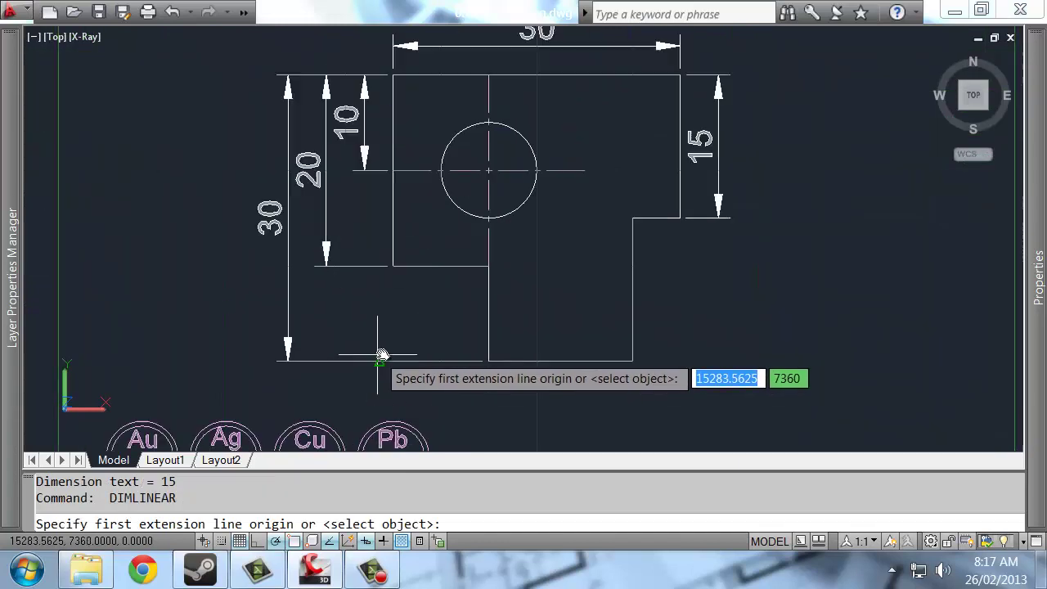
click(393, 271)
click(492, 266)
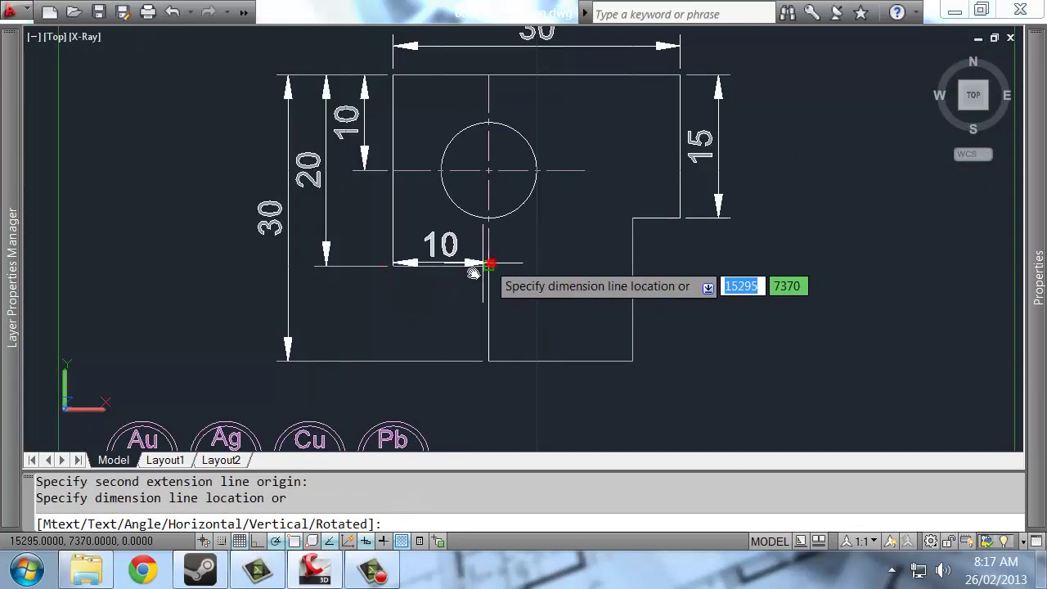
click(391, 291)
scroll(563, 311, down, 3)
scroll(515, 309, up, 2)
drag(515, 308, 483, 302)
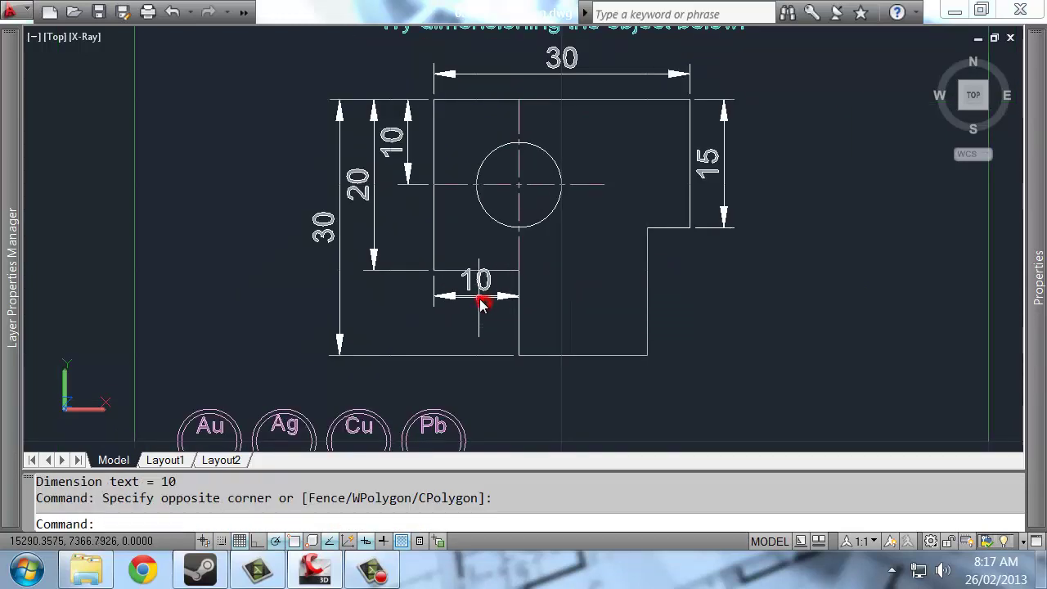
click(478, 302)
key(Delete)
Add a horizontal DIMLIN dimension across the practice part's short lower-left edge, with its dimension line offset 4 below
text(dimlin)
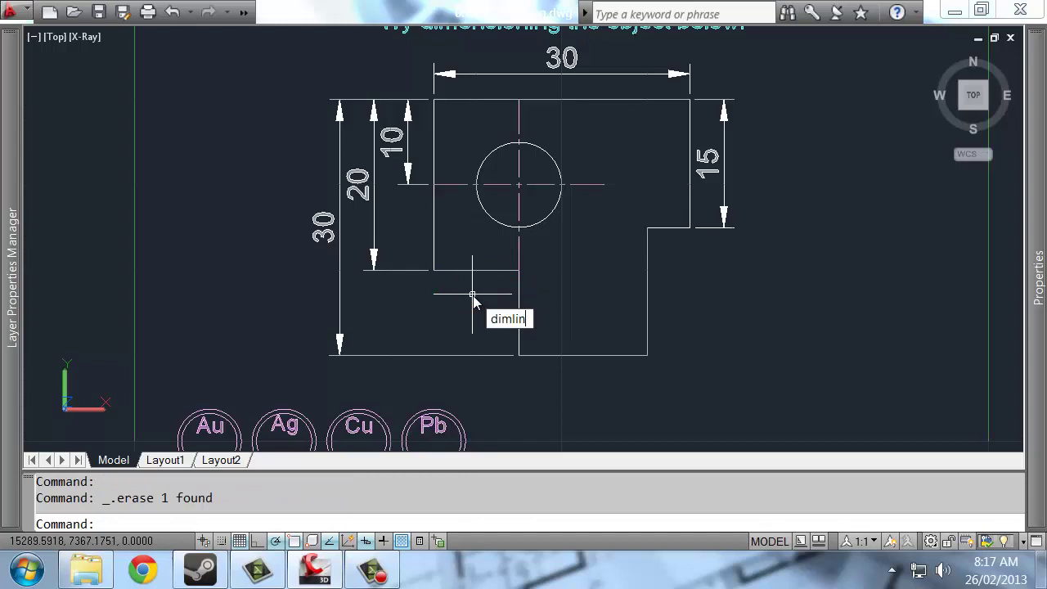
key(Return)
click(435, 270)
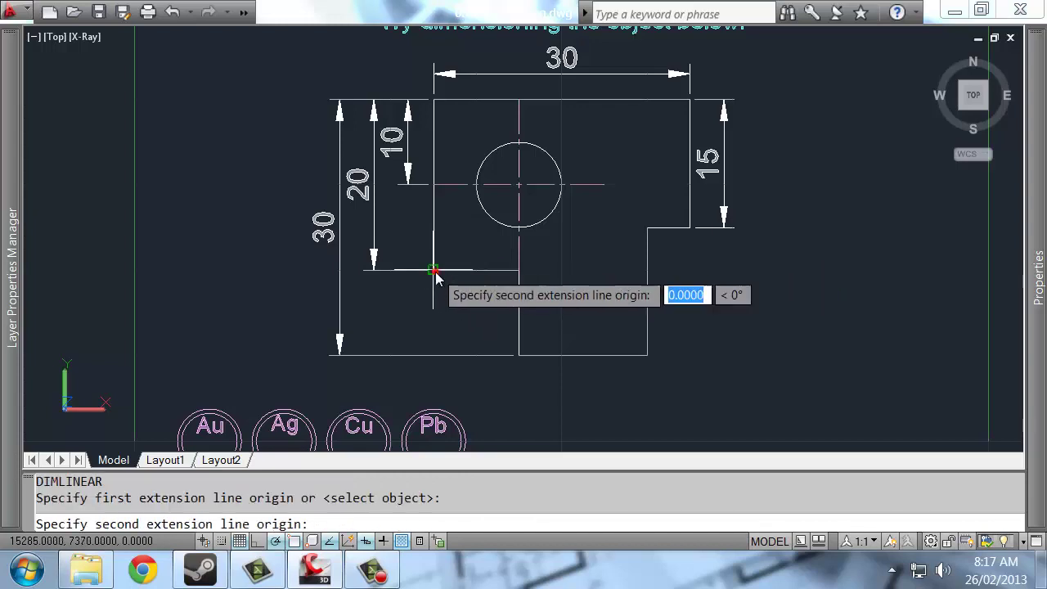
click(517, 274)
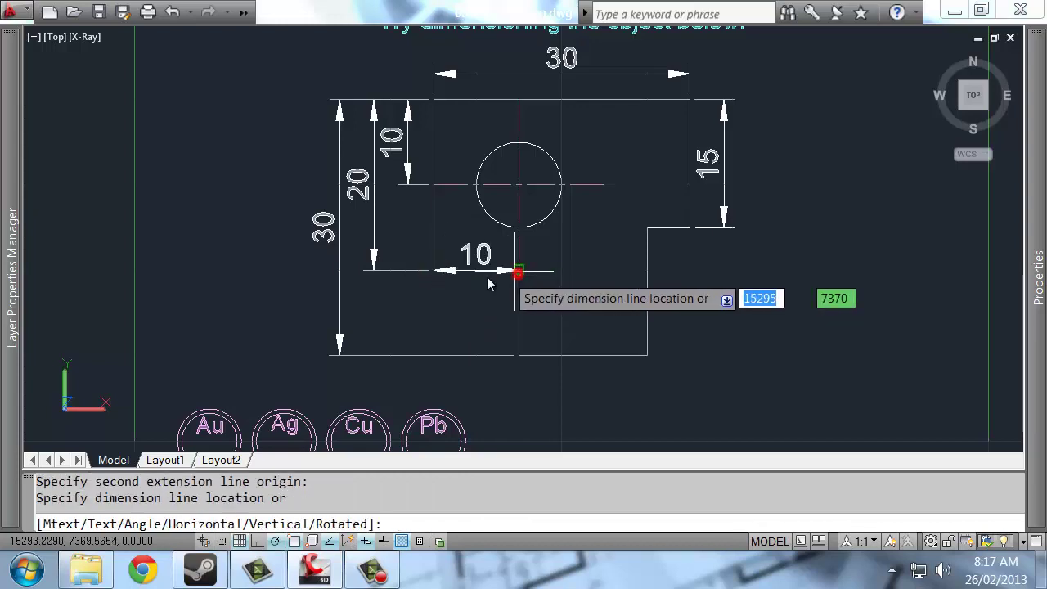
click(441, 297)
scroll(585, 306, down, 3)
scroll(619, 342, up, 1)
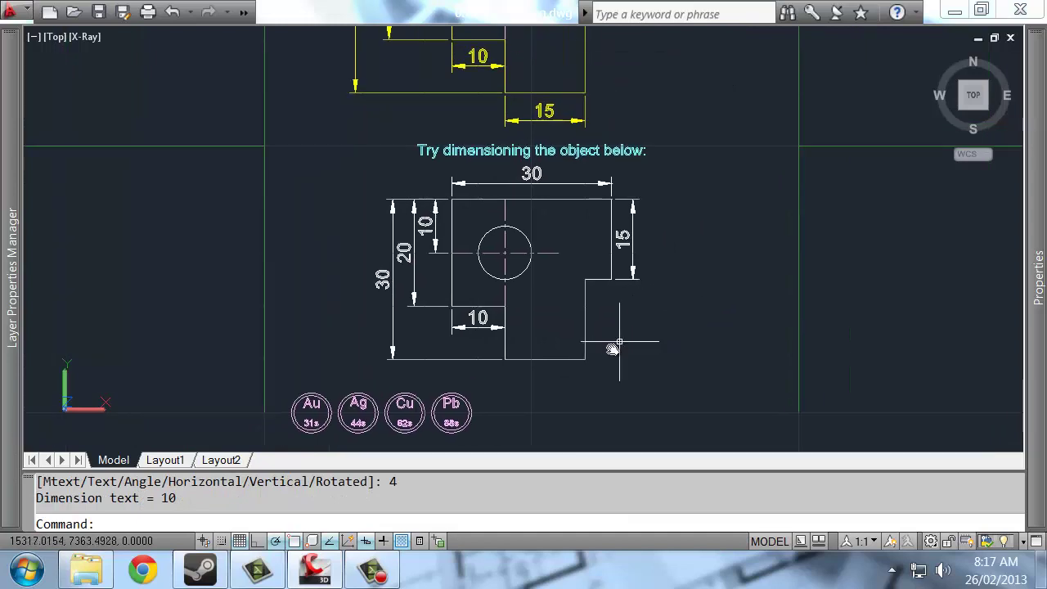
Dimension the width of the practice part's bottom edge with a horizontal linear dimension placed below the part
key(Return)
click(507, 360)
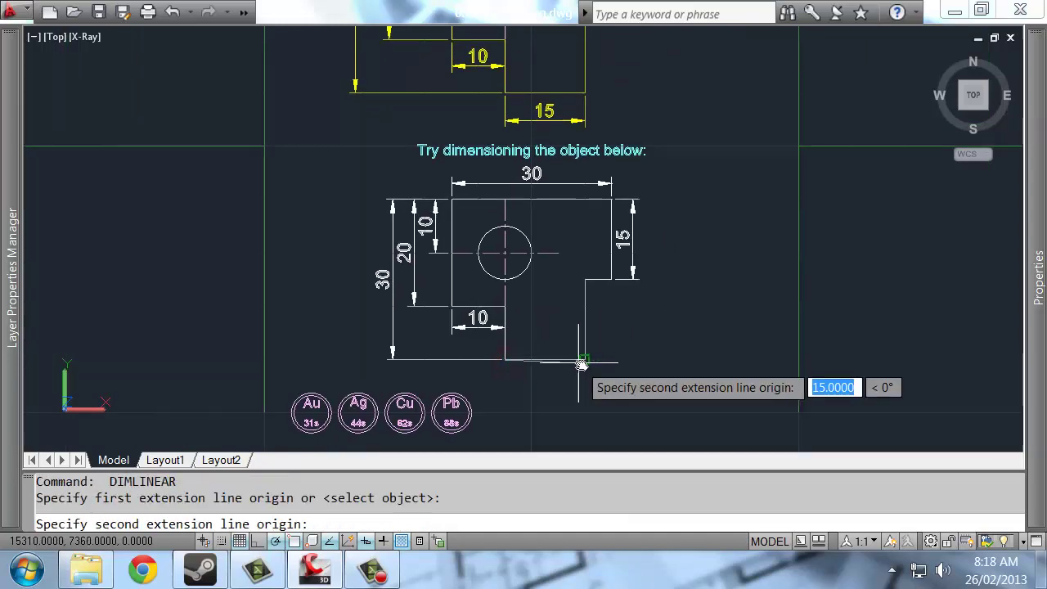
click(581, 364)
click(584, 404)
scroll(585, 404, down, 3)
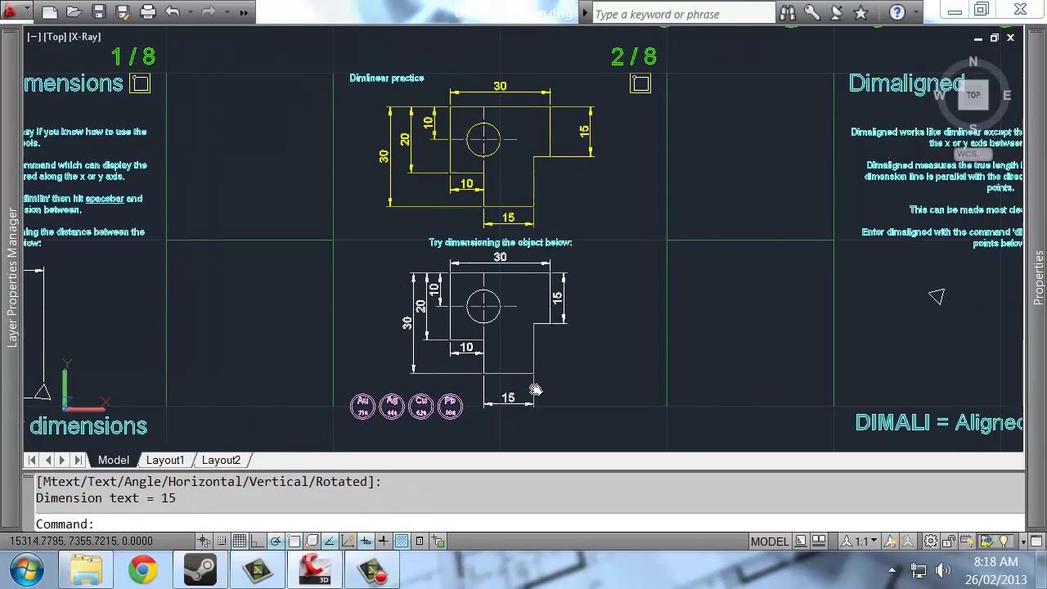
scroll(535, 391, up, 3)
click(584, 357)
click(505, 375)
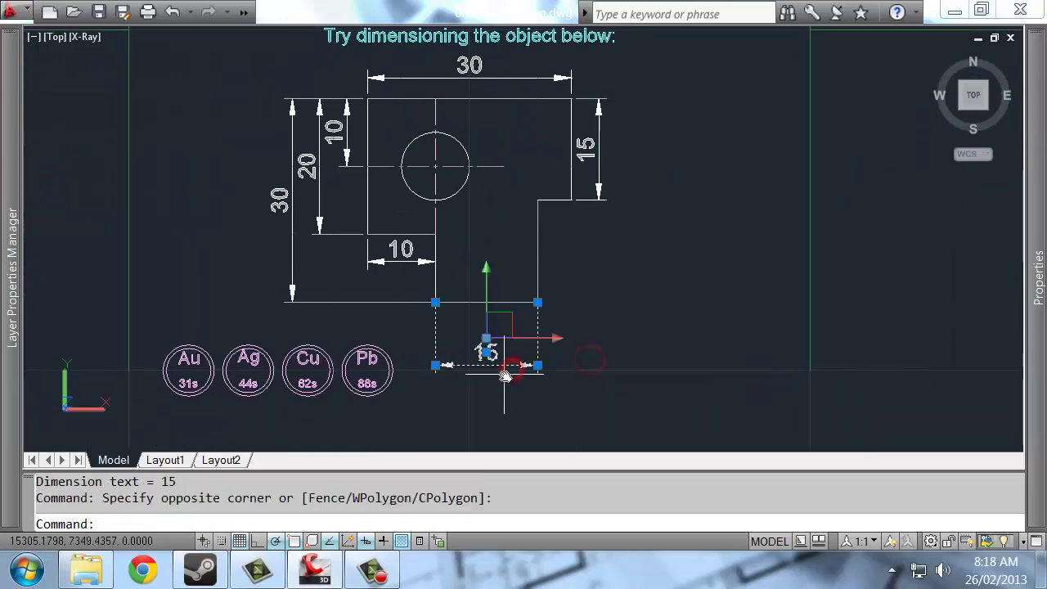
key(Escape)
Add an aligned dimension (DIMALI) between the two small triangles in the Dimaligned exercise, with its dimension line on their upper-right side
scroll(506, 131, down, 3)
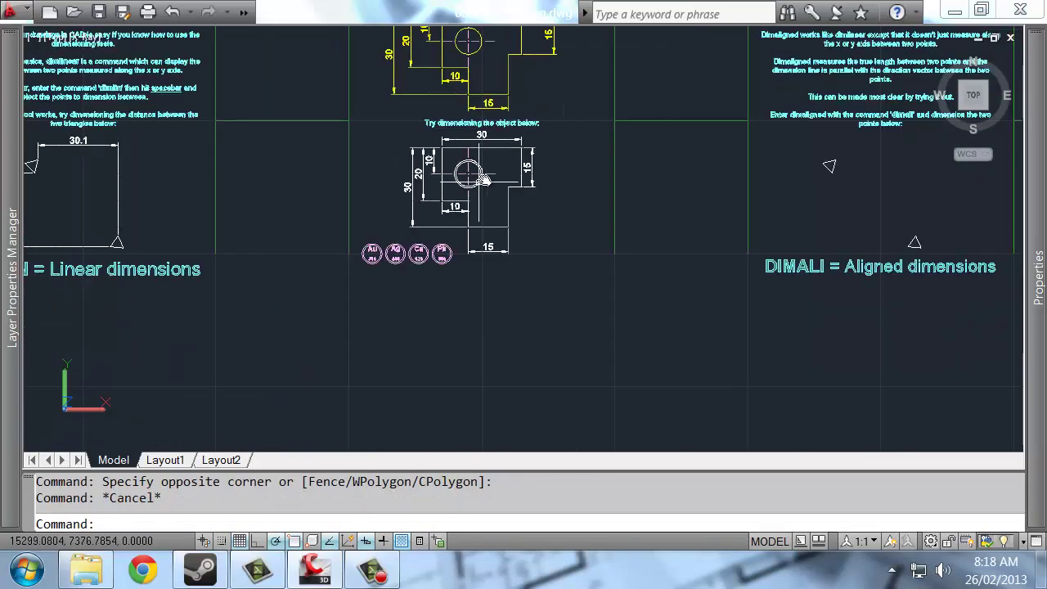
middle_drag(611, 201, 532, 208)
mouse_move(654, 263)
middle_down()
mouse_move(507, 267)
mouse_move(580, 281)
mouse_move(536, 277)
middle_up()
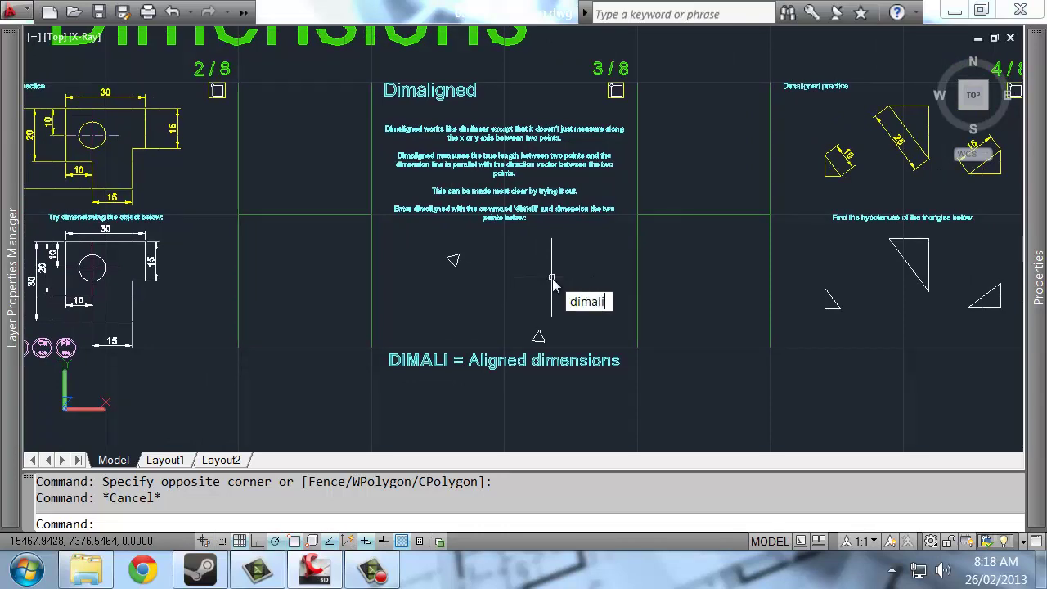
key(Return)
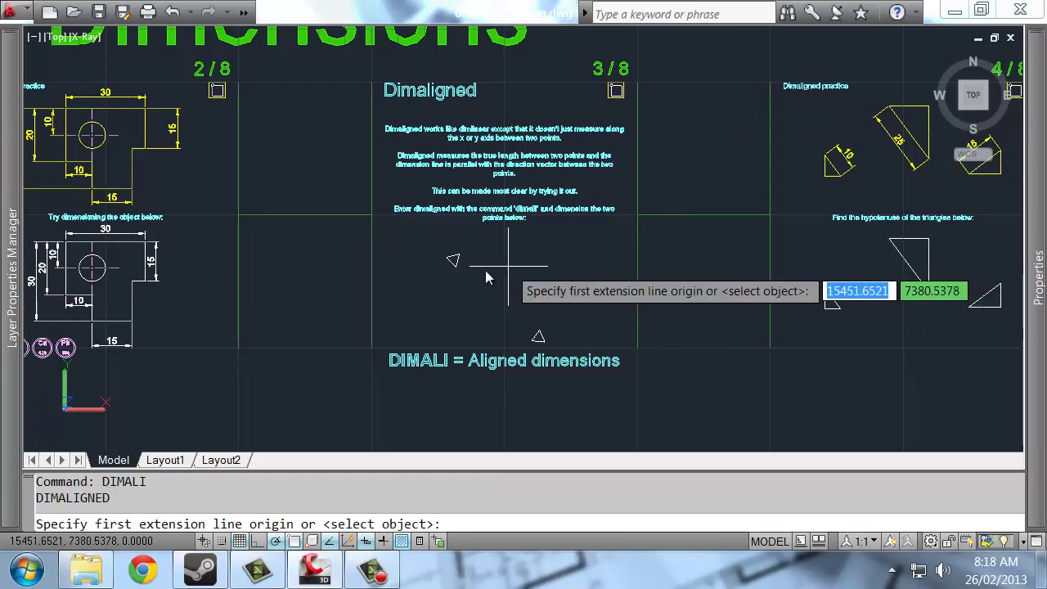
click(450, 257)
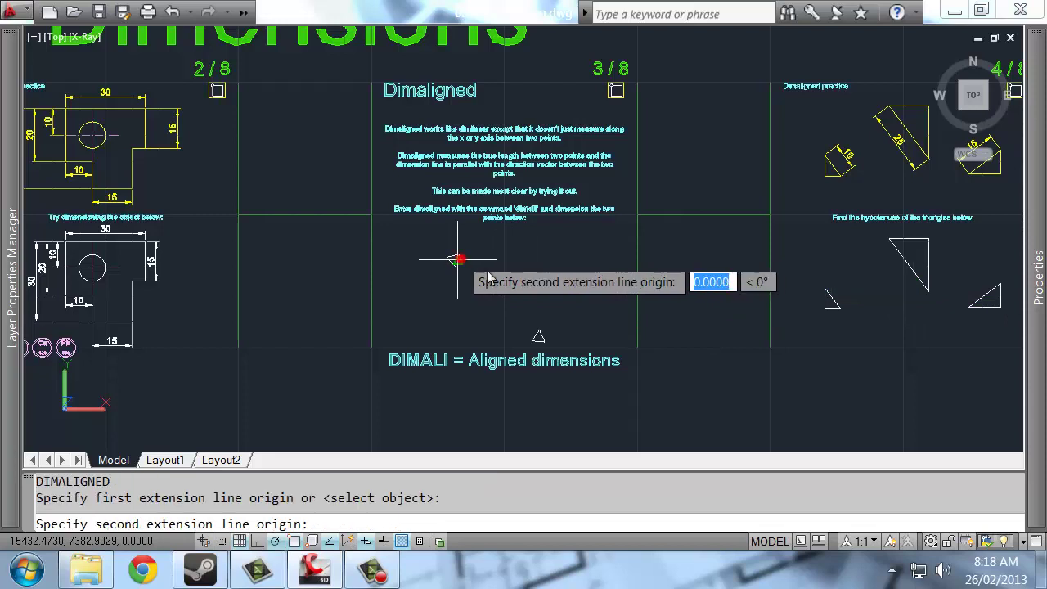
click(536, 337)
scroll(491, 311, up, 2)
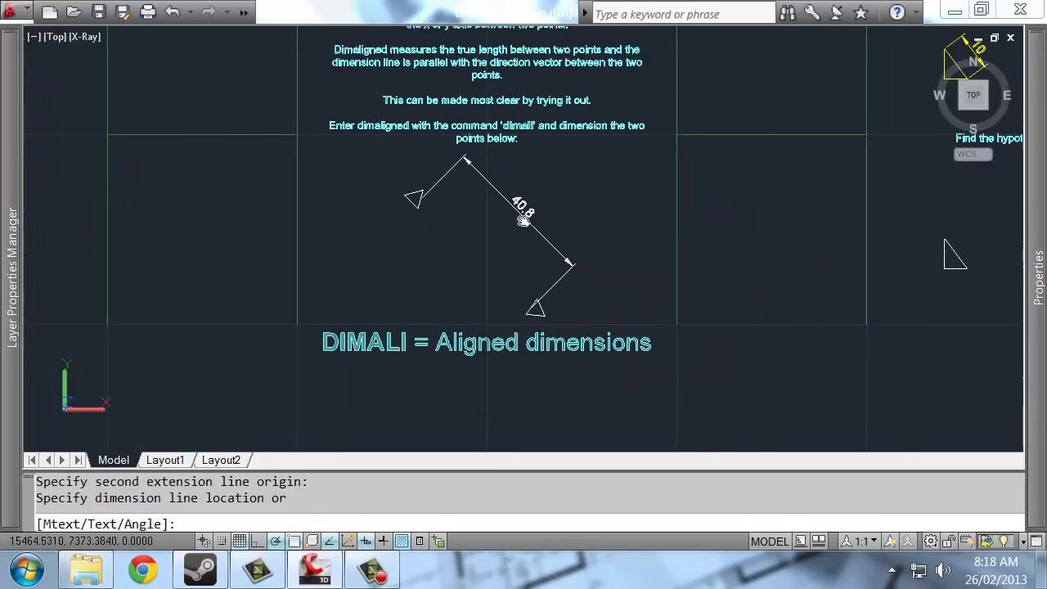
middle_drag(524, 221, 495, 193)
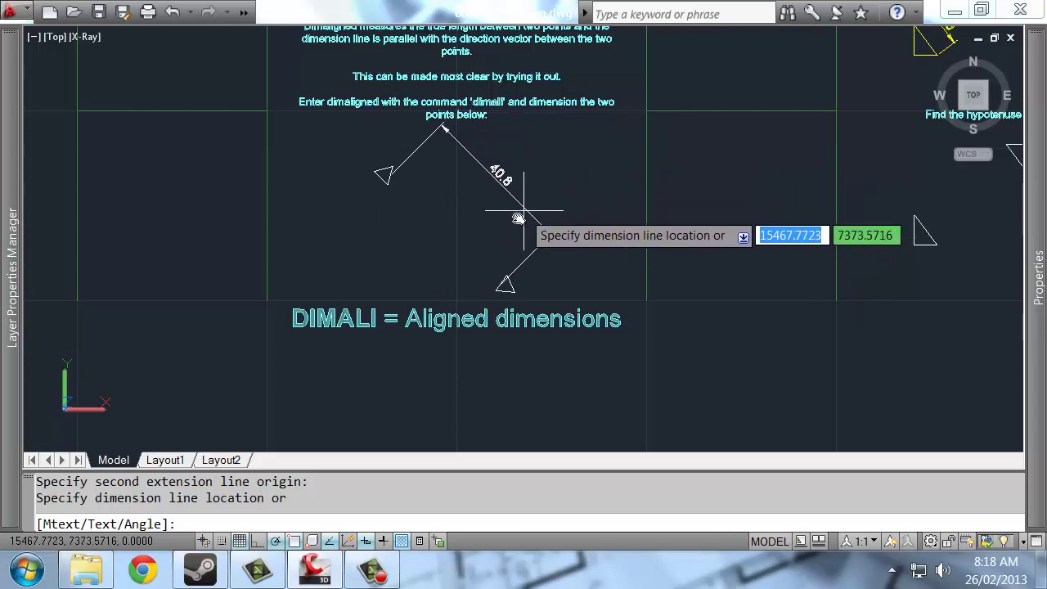
click(505, 217)
mouse_move(589, 186)
middle_down()
mouse_move(545, 148)
mouse_move(530, 204)
middle_up()
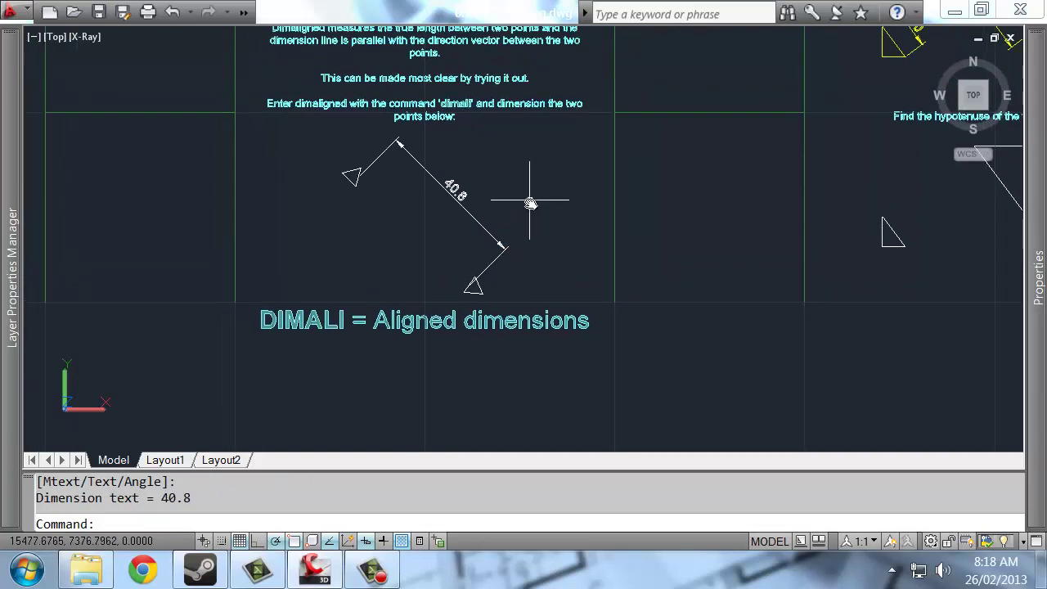
Try stretching the aligned dimension's lower extension origin to other points to preview how the dimension realigns
click(508, 179)
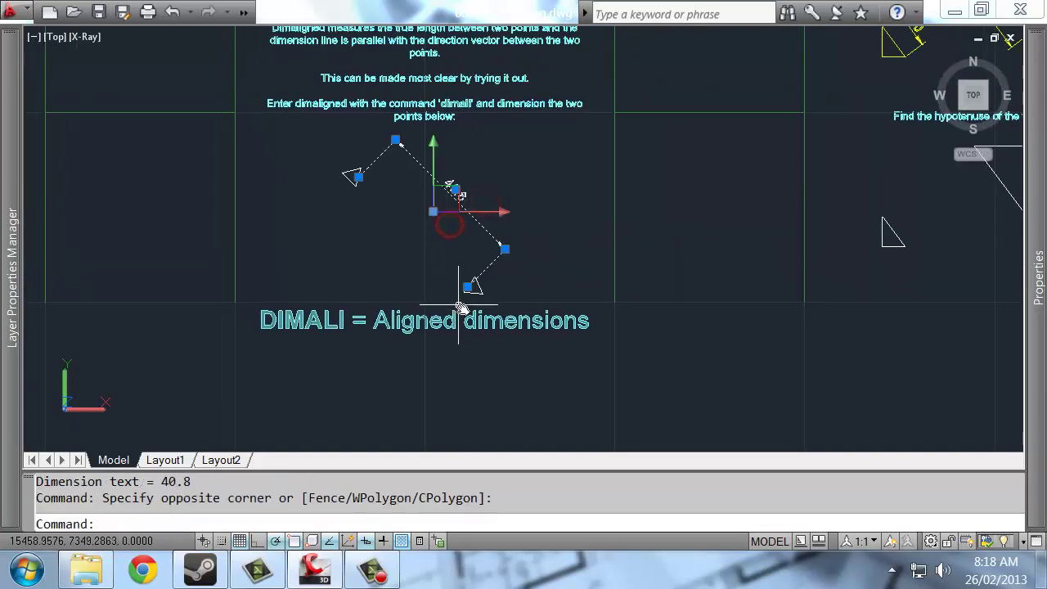
scroll(474, 282, up, 5)
scroll(483, 245, down, 2)
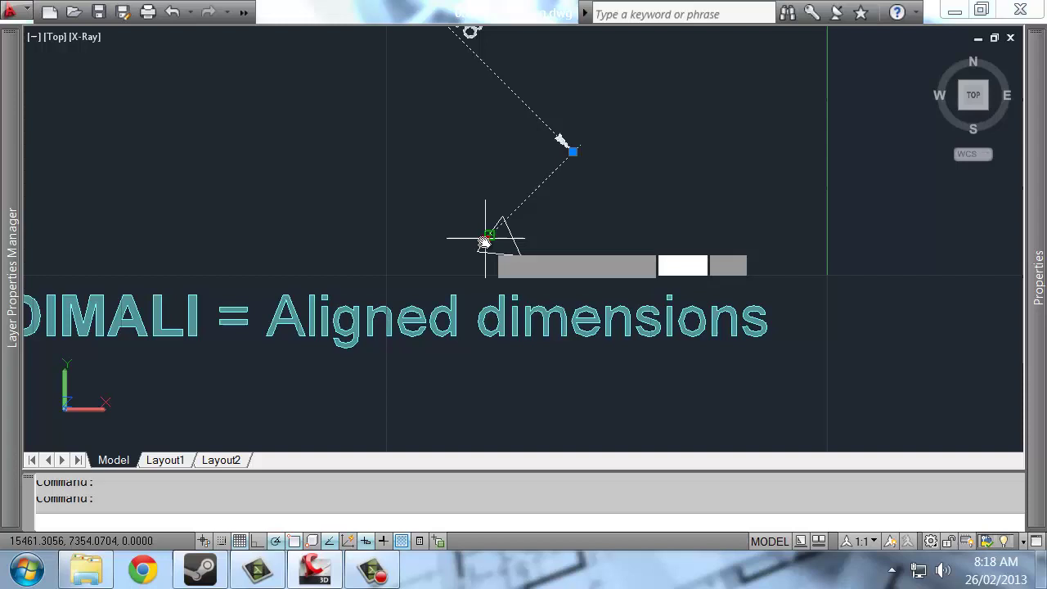
click(488, 236)
scroll(486, 239, down, 2)
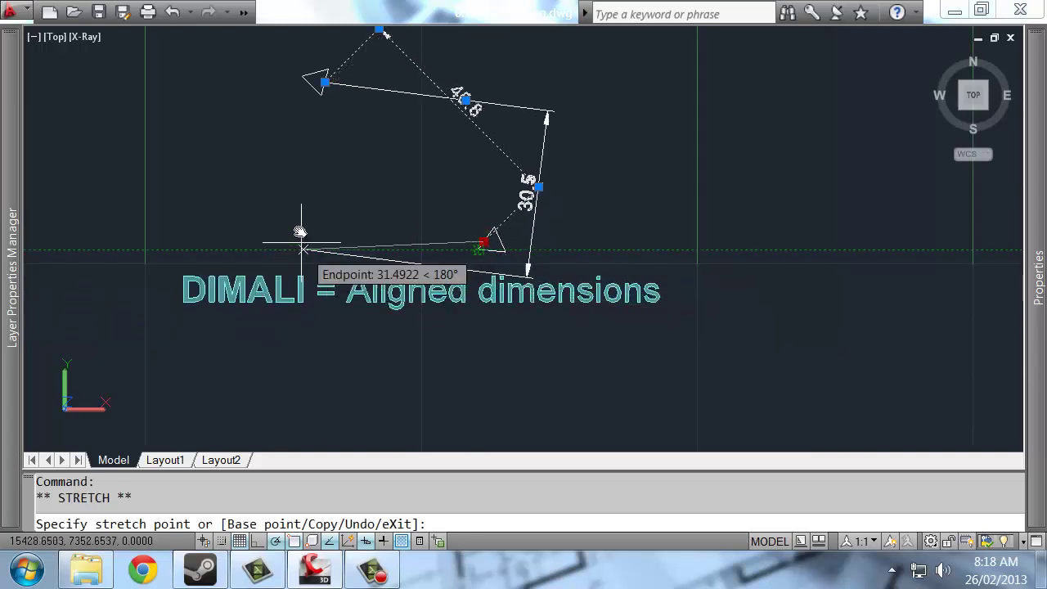
middle_drag(531, 222, 533, 260)
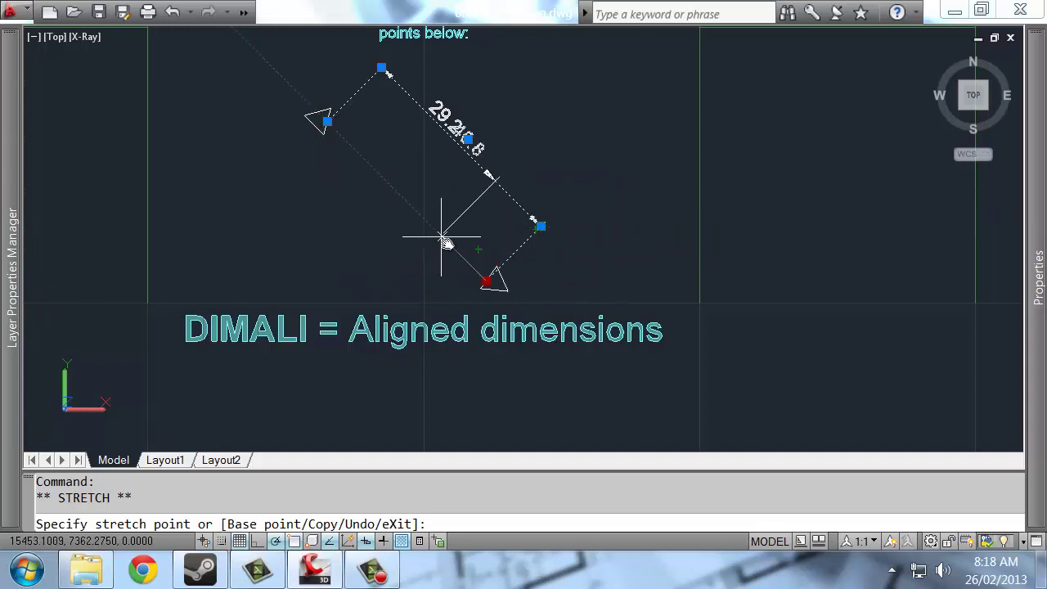
key(Escape)
scroll(467, 253, down, 3)
key(Escape)
scroll(384, 312, up, 2)
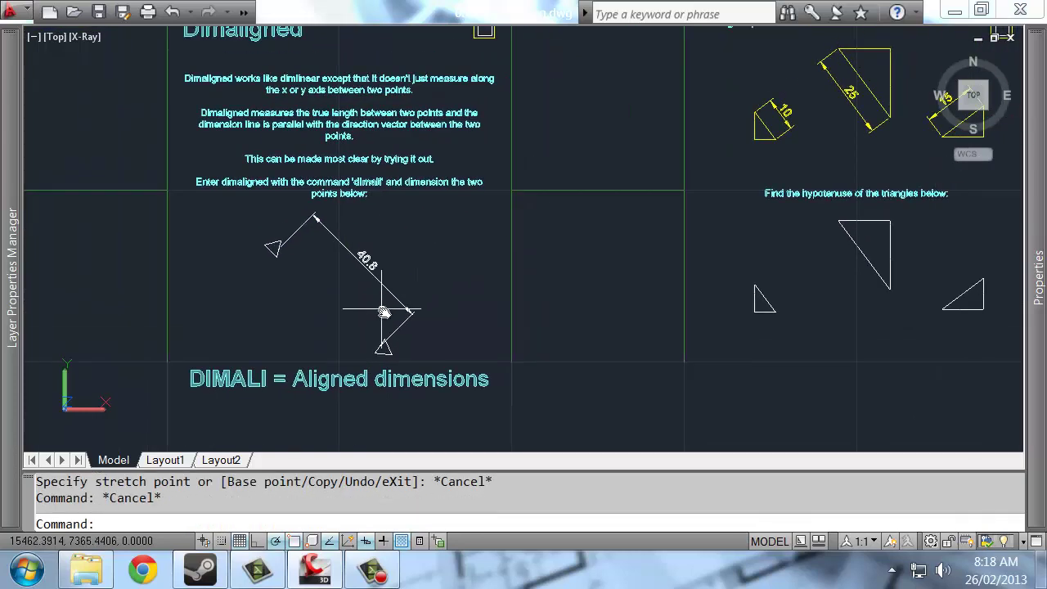
Add a DIMALI dimension to the hypotenuse of the small left practice triangle, with its dimension line offset 3 outside the triangle
scroll(384, 313, down, 2)
middle_drag(581, 212, 519, 210)
scroll(497, 231, up, 2)
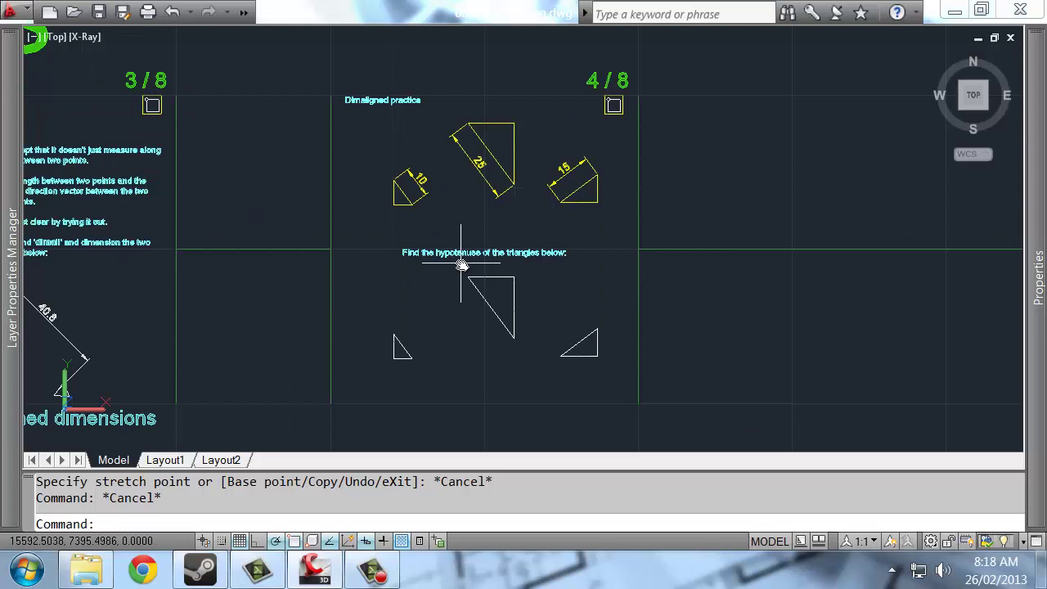
key(BackSpace)
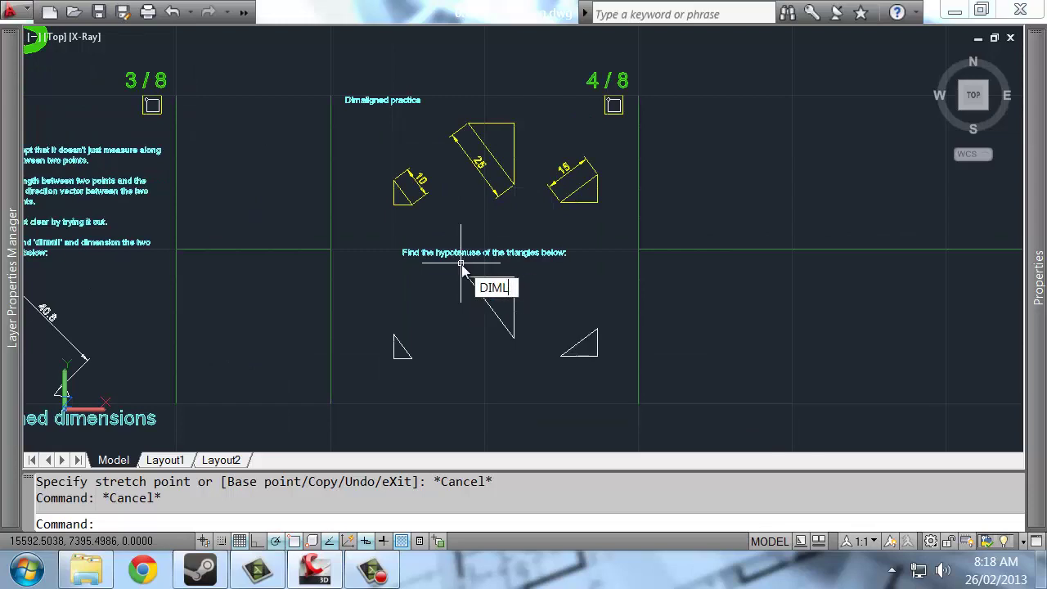
key(Return)
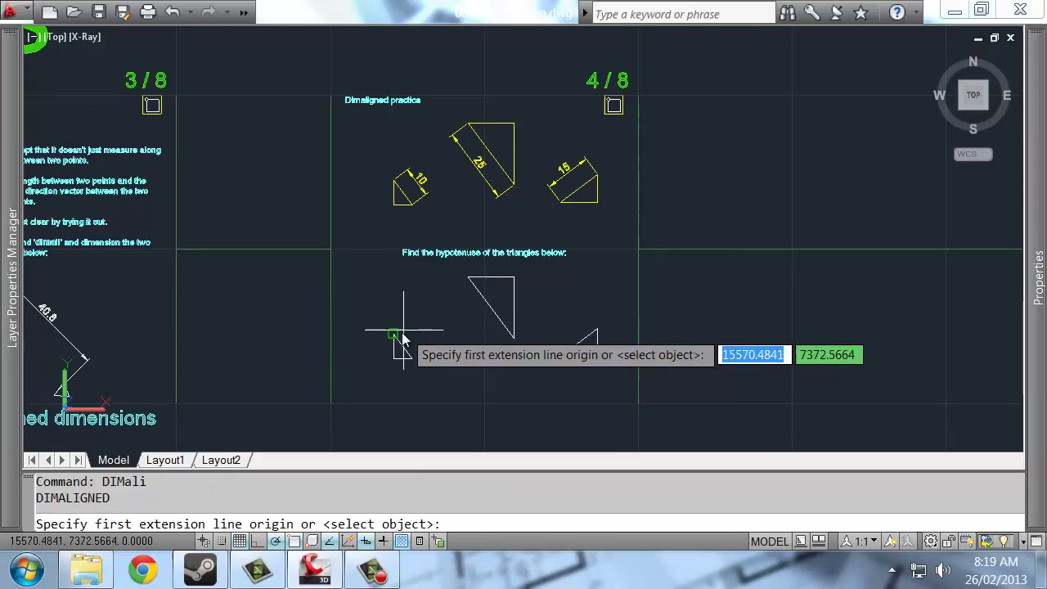
click(398, 337)
click(414, 357)
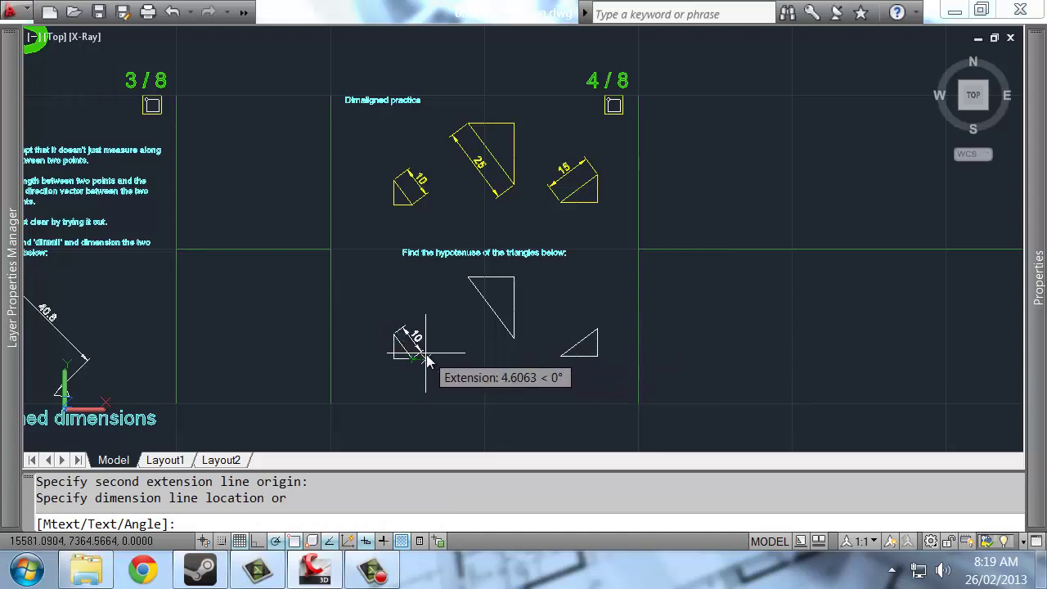
scroll(425, 360, up, 5)
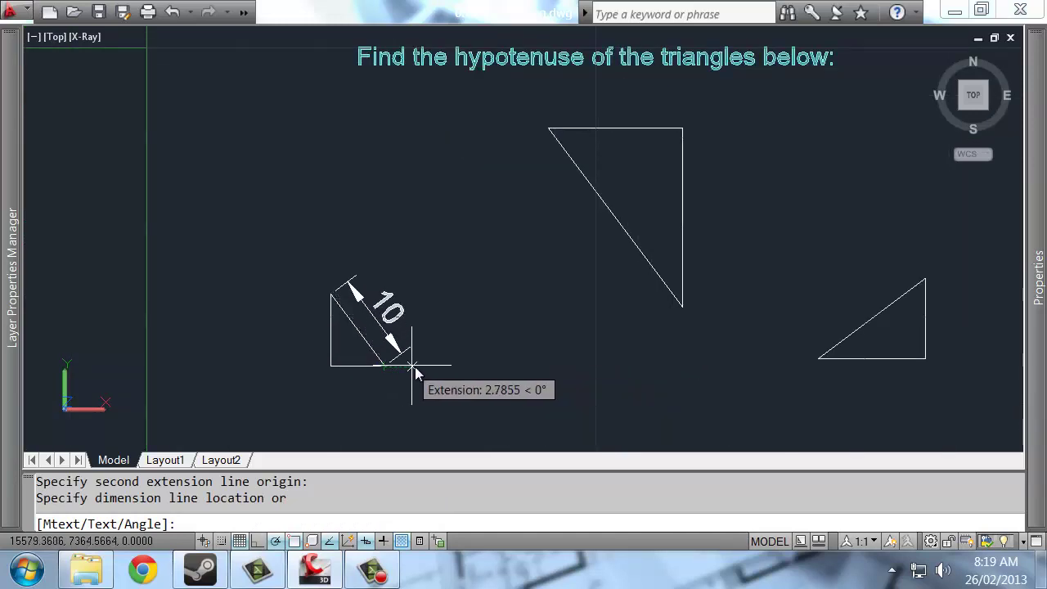
text(3)
key(Return)
Add an aligned dimension to the large middle triangle's hypotenuse, with its dimension line on the lower-left side outside the triangle
key(Return)
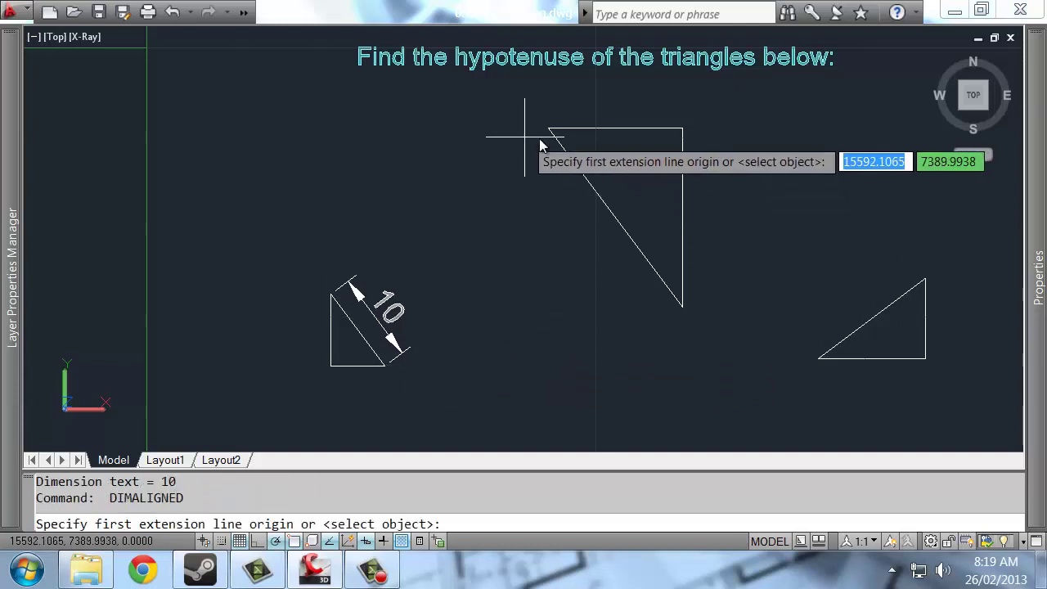
click(549, 128)
click(683, 308)
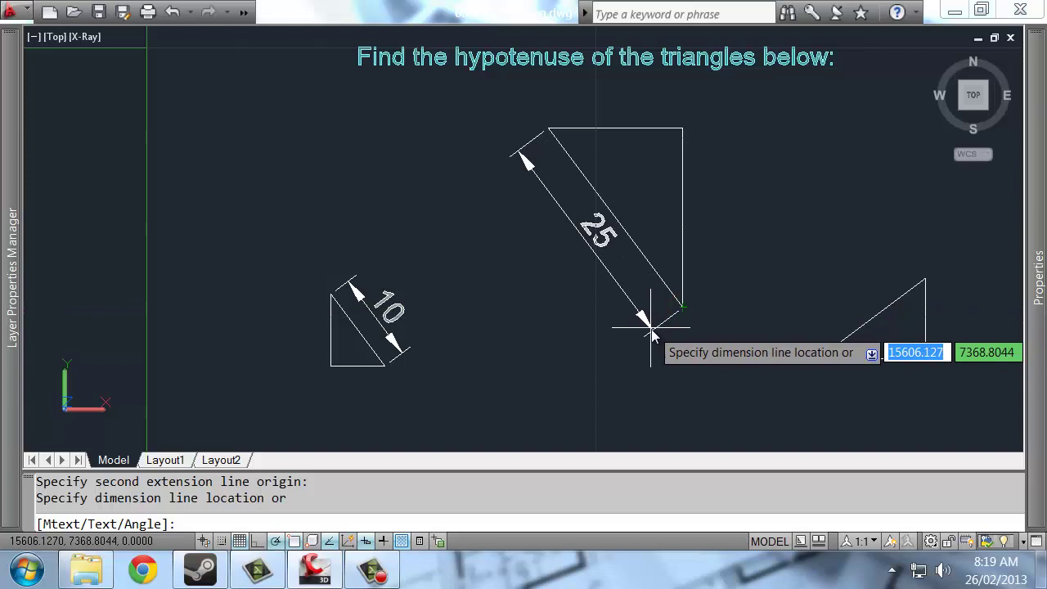
click(647, 327)
Add an aligned dimension to the right practice triangle's hypotenuse, with its dimension line above the sloping edge
middle_drag(743, 297, 630, 348)
key(Return)
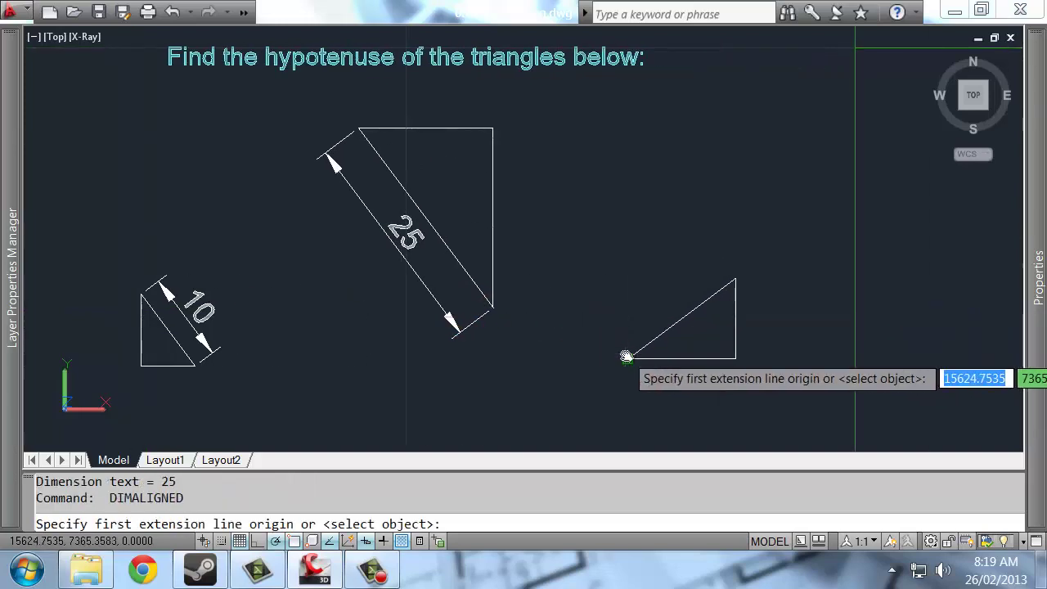
click(629, 357)
click(736, 279)
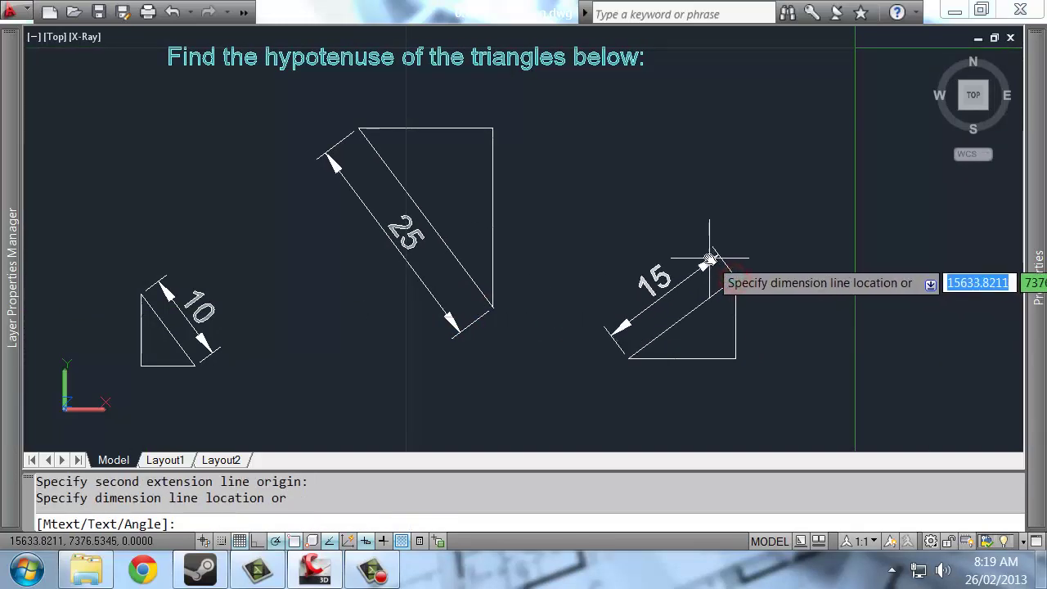
click(702, 263)
Add a DIMRAD radius dimension to the practice circle in the Dimradius panel, placing its text outside the circle's upper-left edge
scroll(701, 278, down, 5)
scroll(731, 265, down, 2)
middle_drag(1014, 255, 769, 255)
scroll(923, 304, down, 1)
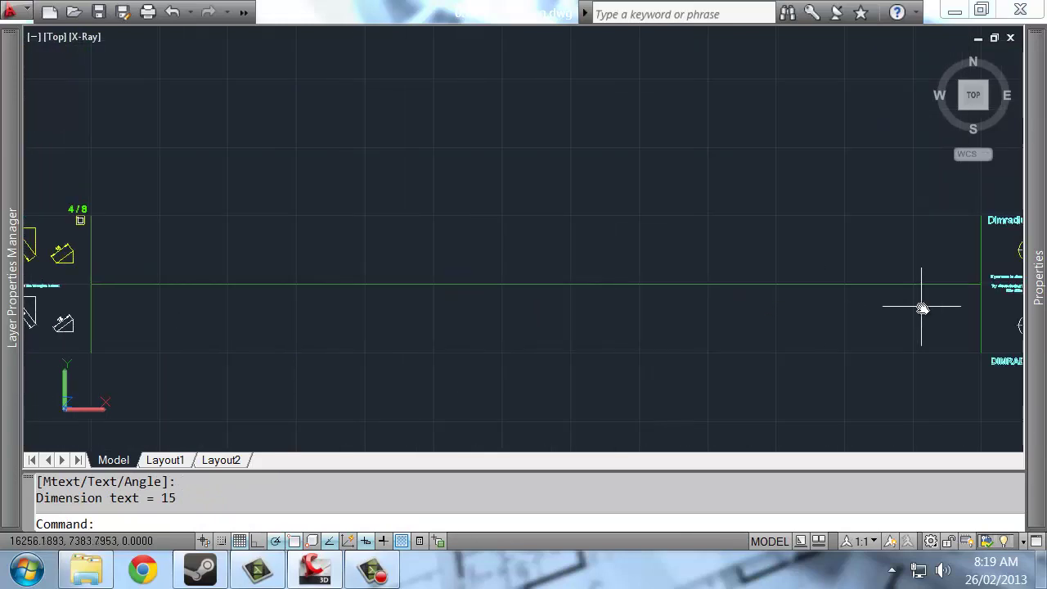
mouse_move(924, 304)
middle_down()
mouse_move(783, 303)
mouse_move(685, 273)
mouse_move(553, 257)
middle_up()
scroll(691, 270, up, 3)
scroll(692, 270, up, 2)
text(d)
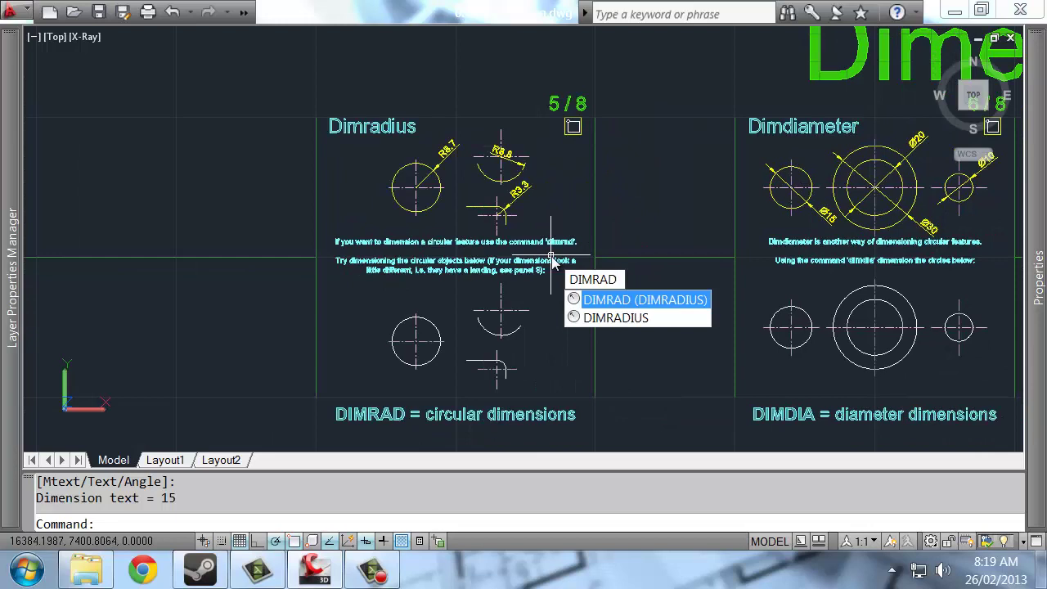
key(Return)
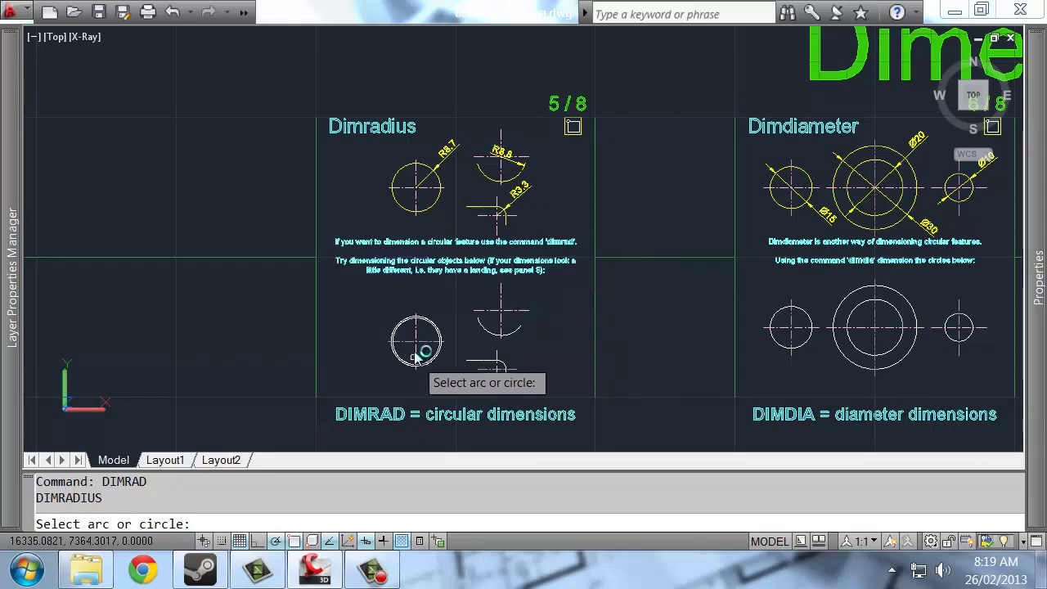
click(436, 329)
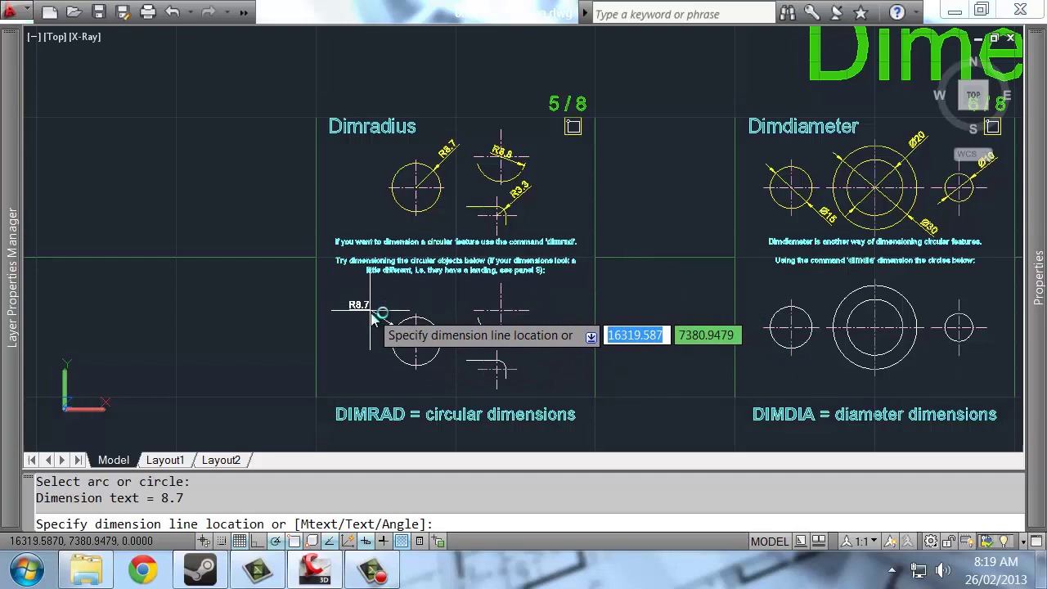
scroll(369, 310, up, 3)
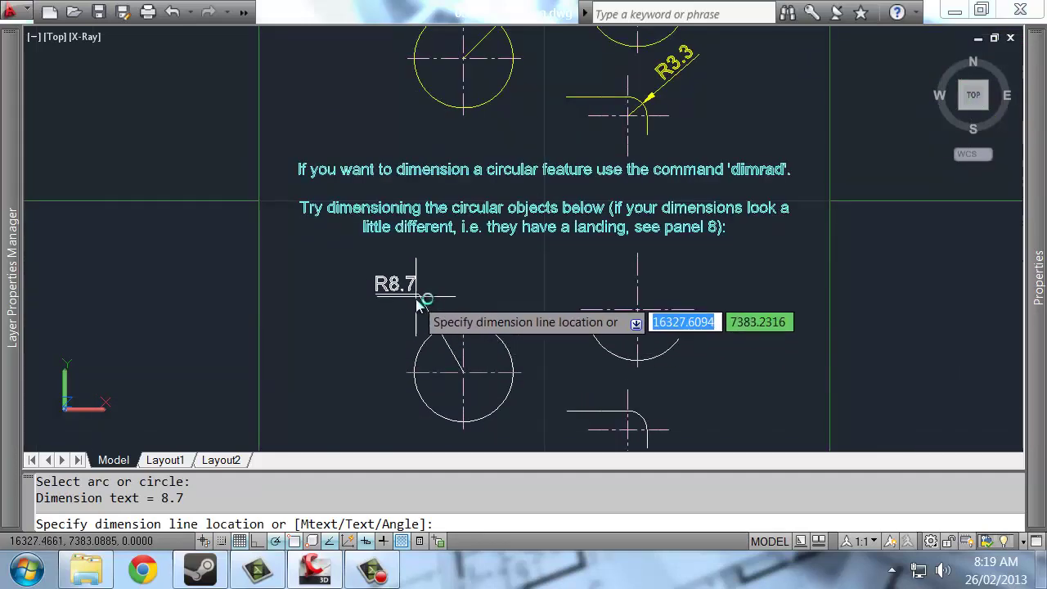
click(396, 304)
scroll(395, 305, down, 2)
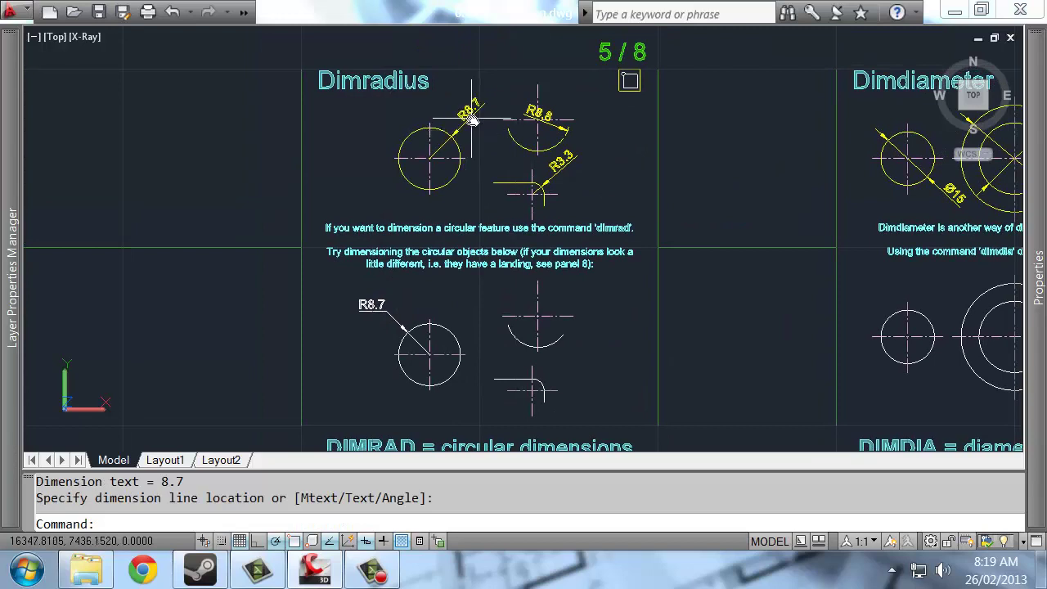
click(342, 292)
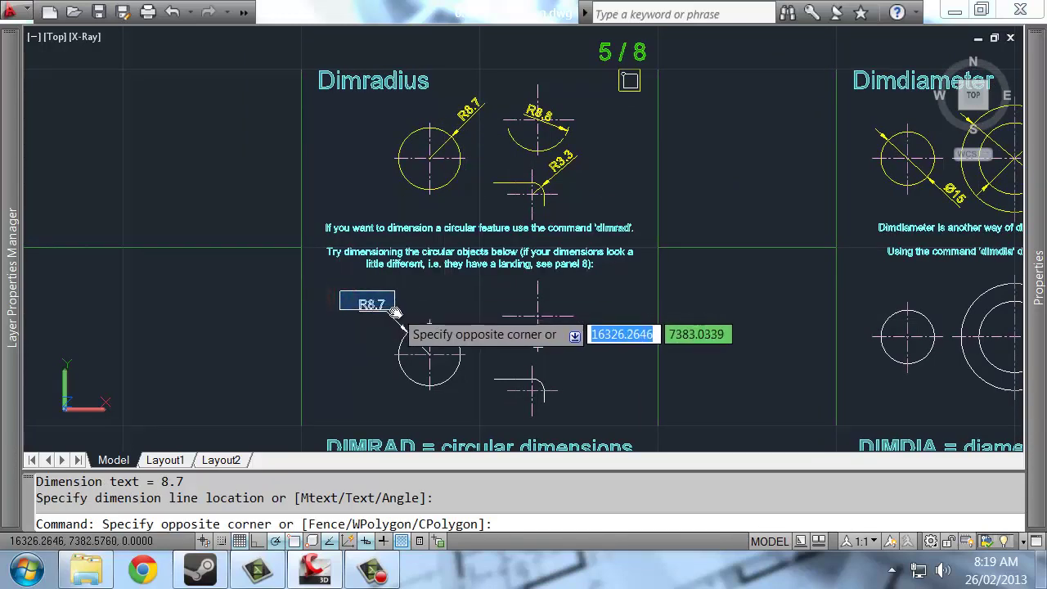
key(Escape)
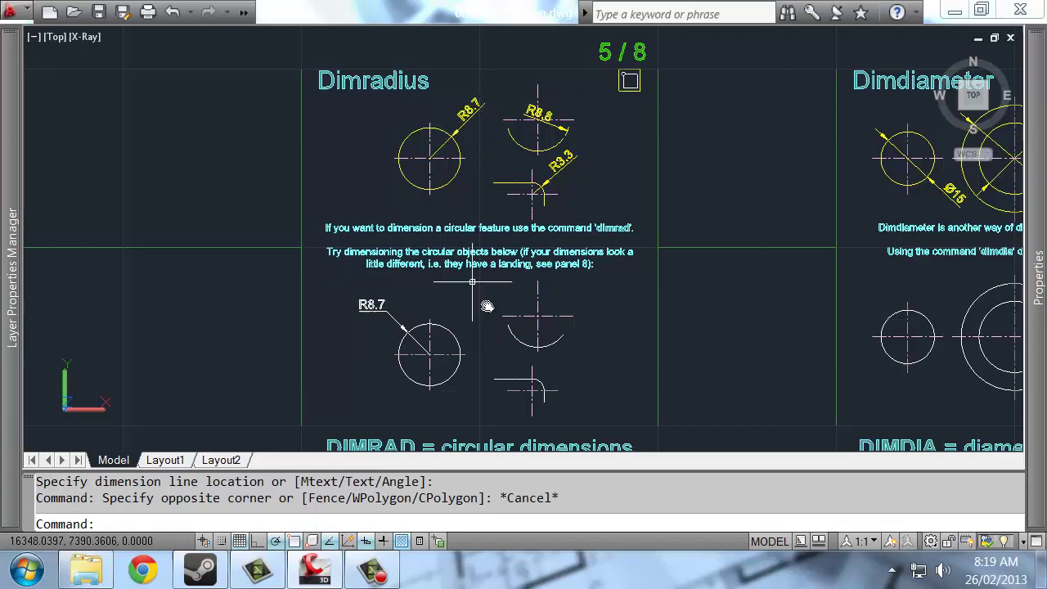
middle_drag(487, 306, 445, 242)
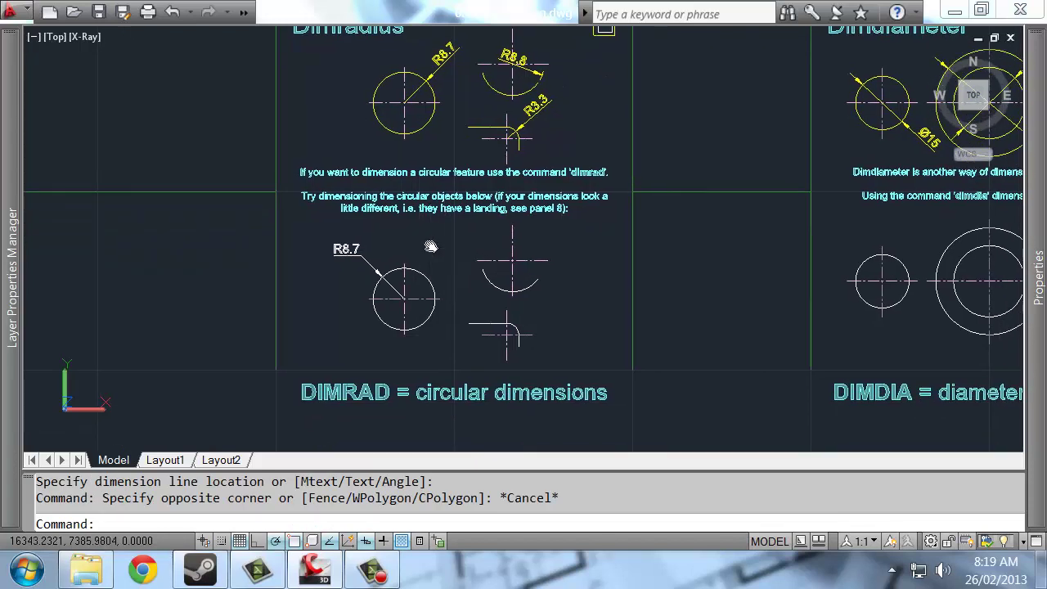
scroll(516, 236, up, 3)
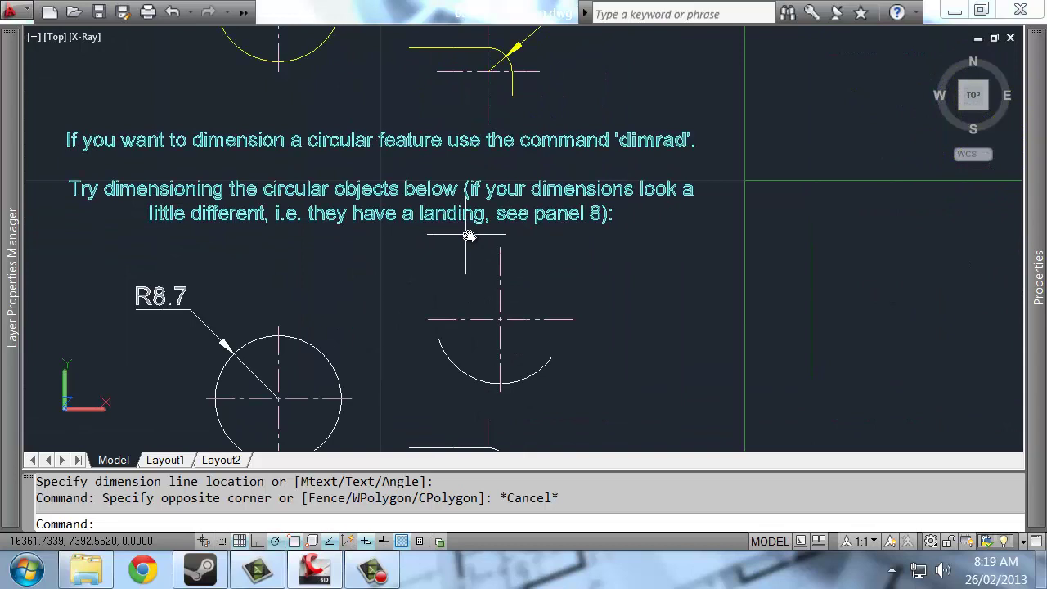
click(494, 205)
key(Escape)
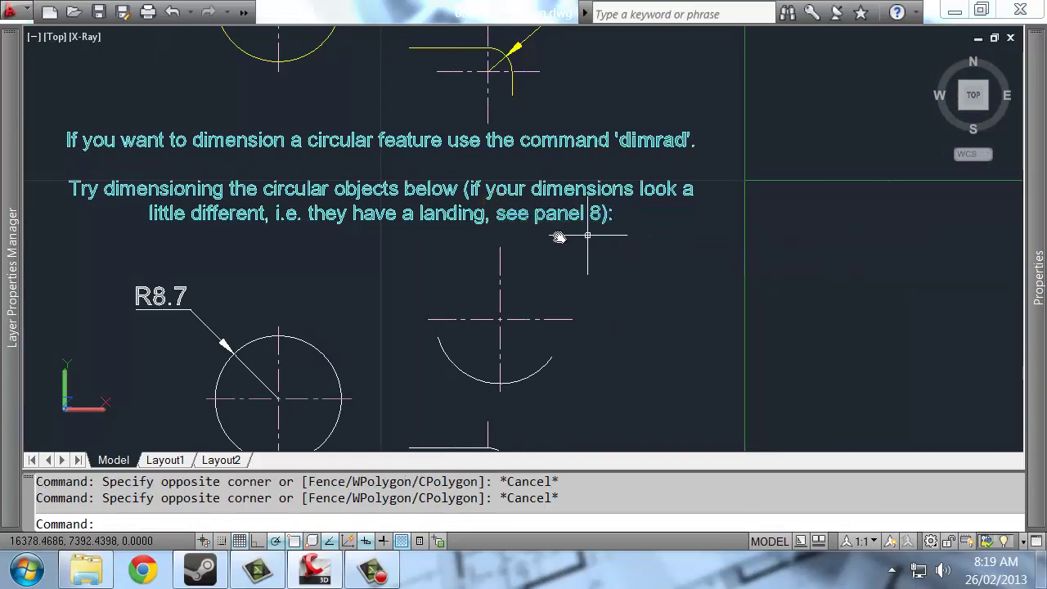
Set the DIMTOH variable to off so that new radial dimensions have no horizontal landing
scroll(299, 305, down, 2)
text(dimtoh)
key(Return)
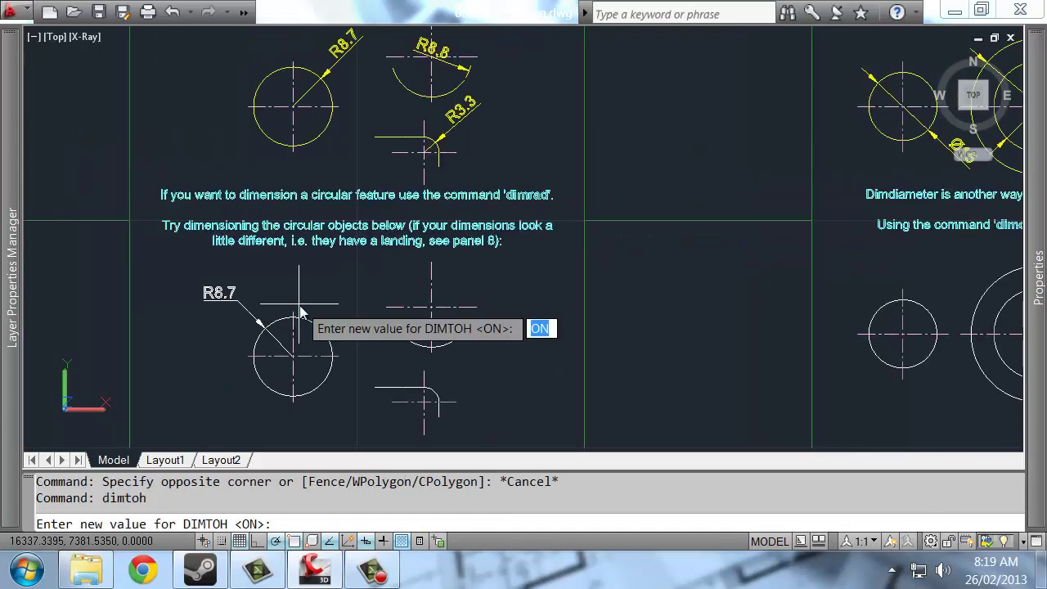
text(o)
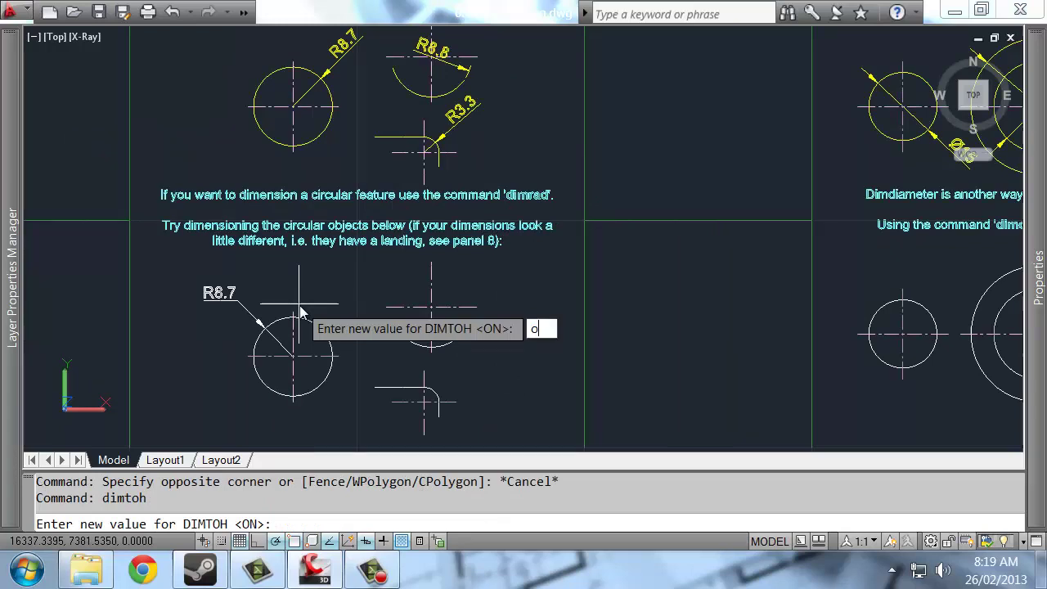
text(ff)
key(Return)
Delete the practice circle's radius dimension and add a new DIMRAD dimension with its text outside the circle's upper-left edge
click(235, 304)
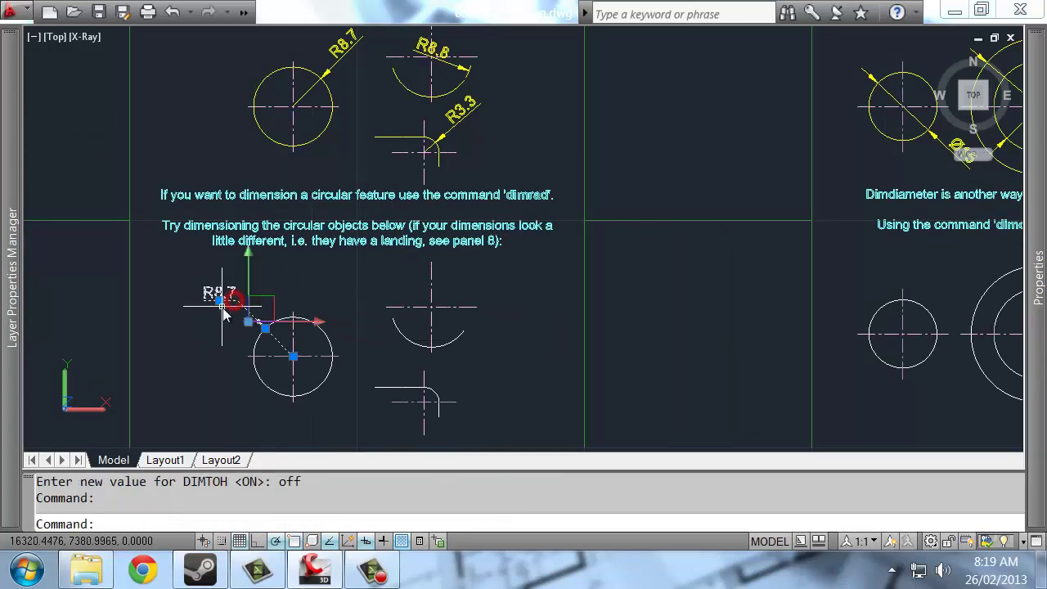
key(Escape)
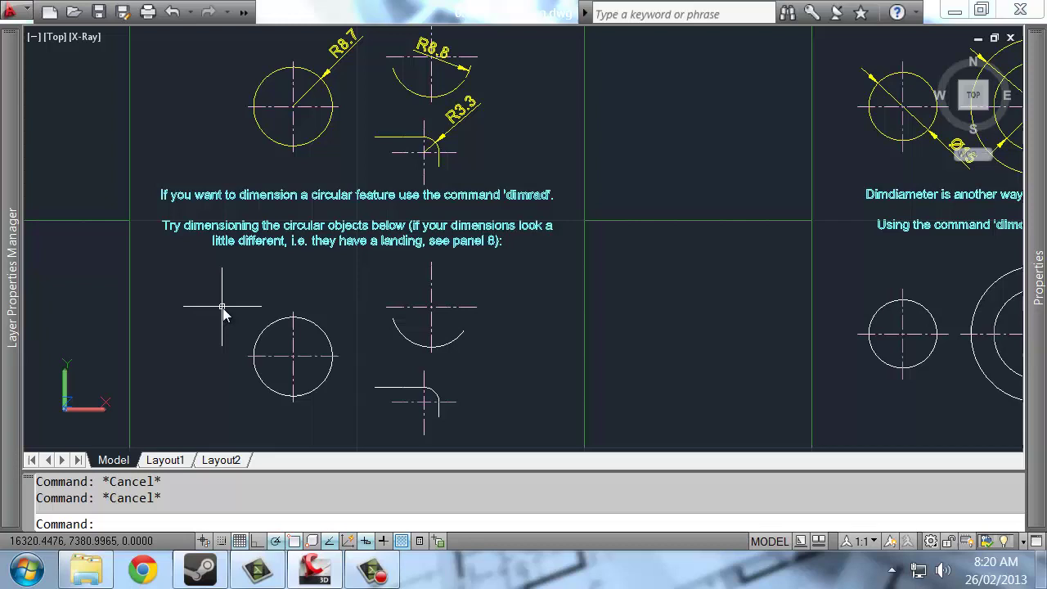
text(ad)
key(Return)
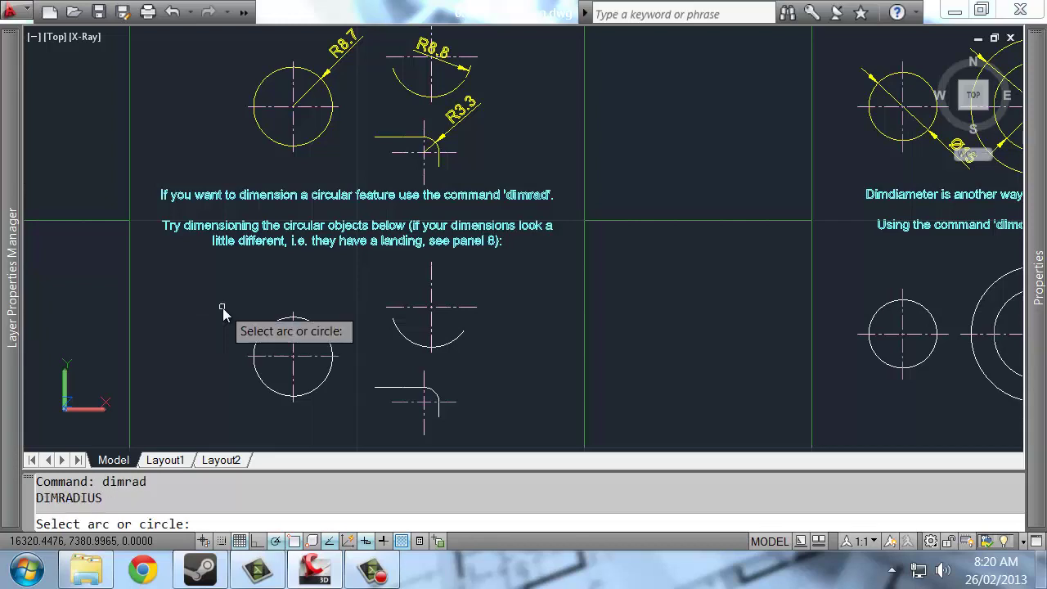
click(270, 329)
click(223, 290)
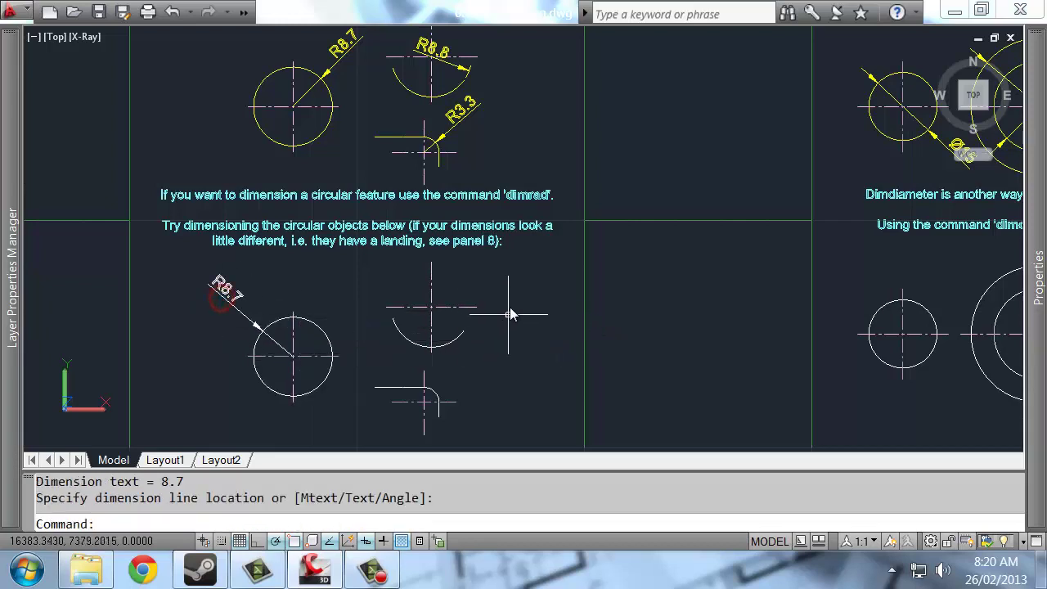
Add a radius dimension to the open practice arc, with its text inside the arc near the centre mark
middle_drag(510, 314, 441, 311)
key(Return)
click(401, 325)
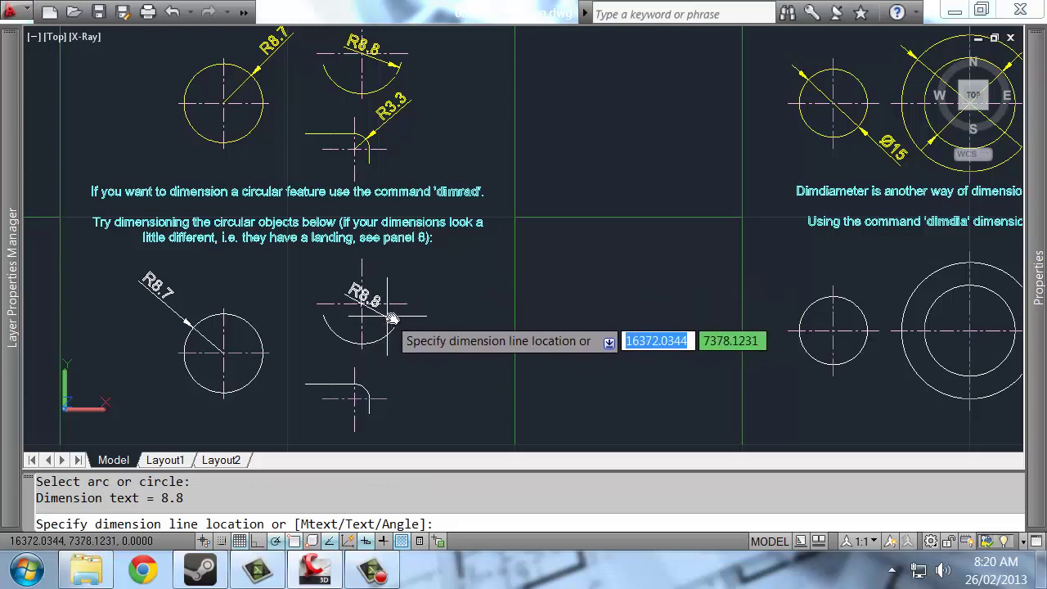
click(392, 318)
Add a radius dimension to the rounded corner below the practice arc, with its text outside to the upper right
middle_drag(405, 378, 390, 316)
key(Return)
click(349, 330)
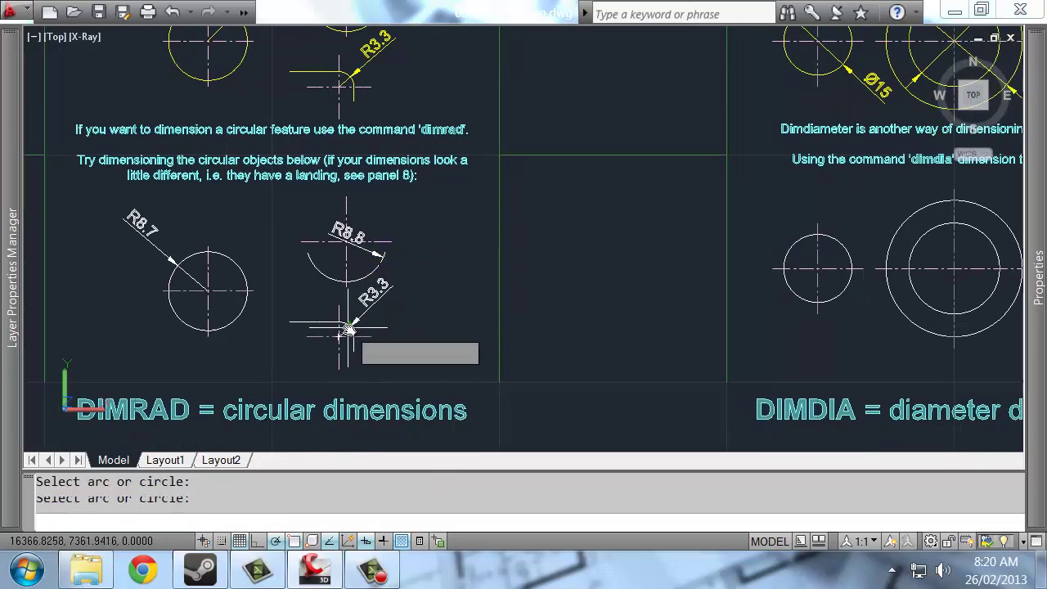
click(370, 316)
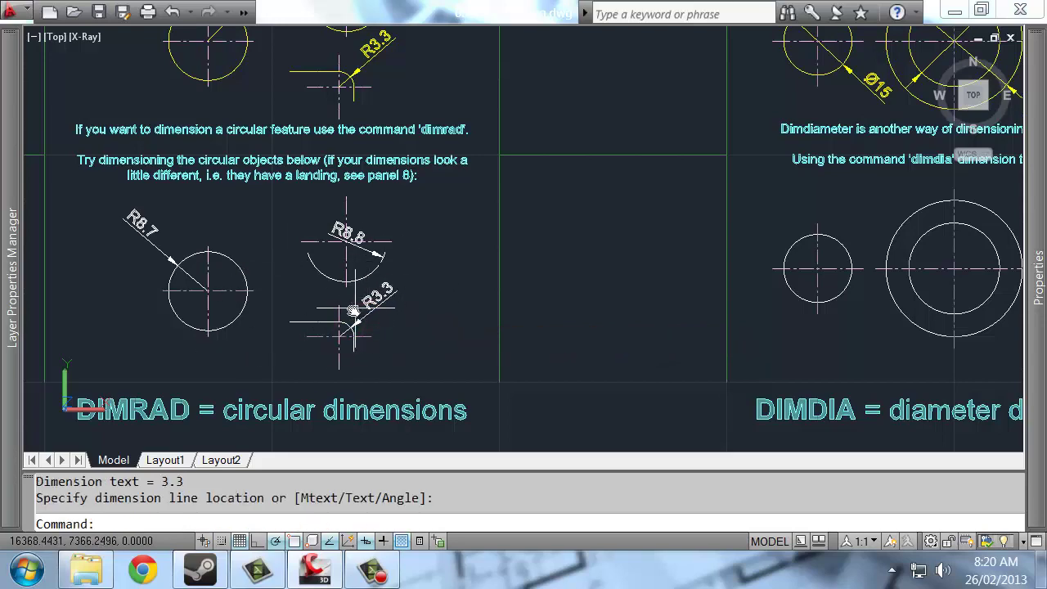
Add a DIMDIA diameter dimension to the left practice circle in the Dimdiameter panel, with its text outside to the lower right
scroll(526, 335, down, 3)
scroll(557, 268, up, 3)
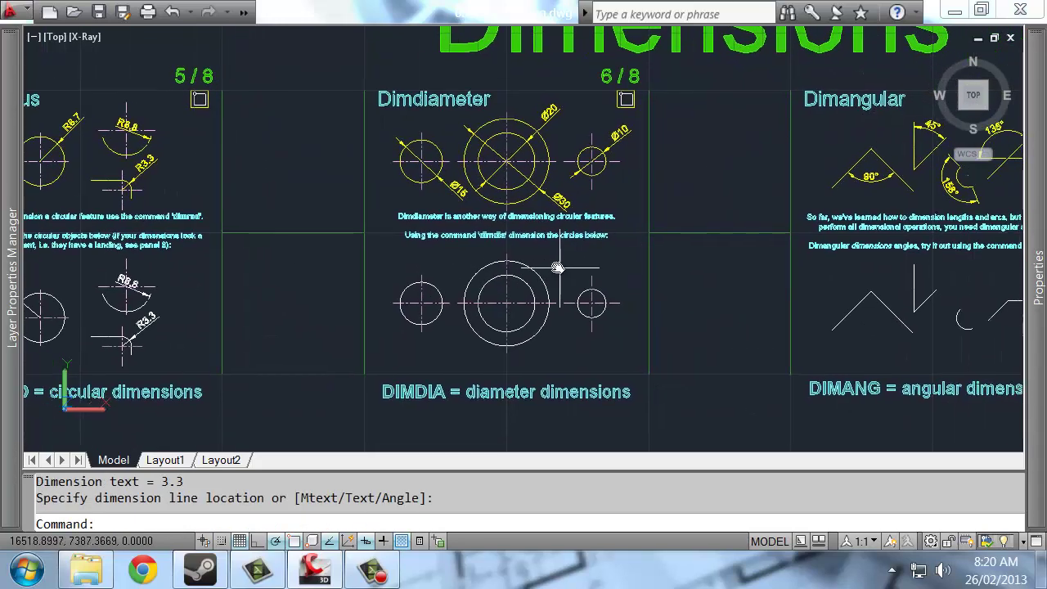
scroll(519, 170, up, 3)
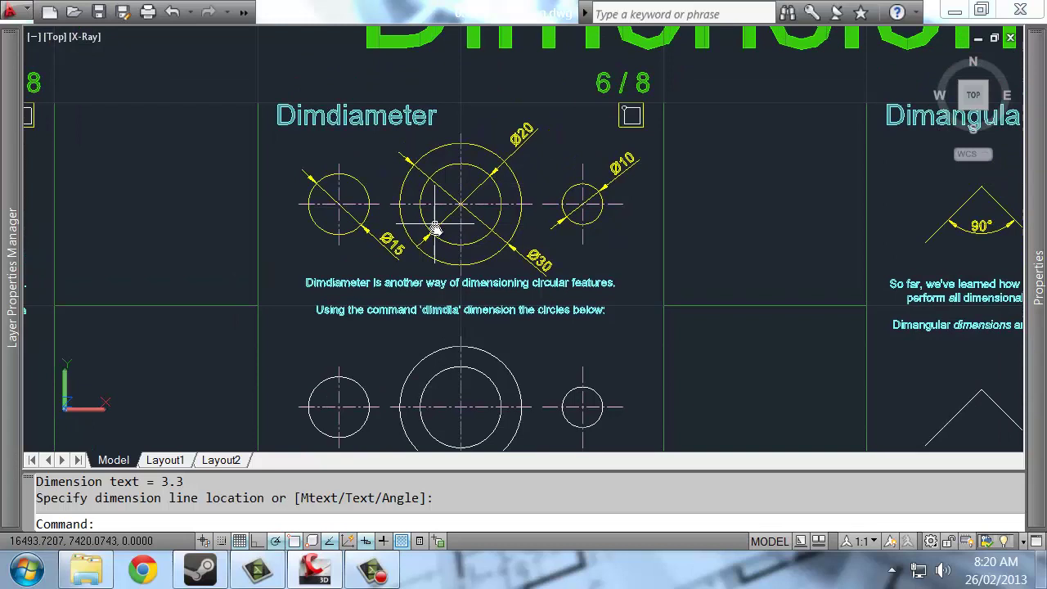
scroll(442, 237, down, 1)
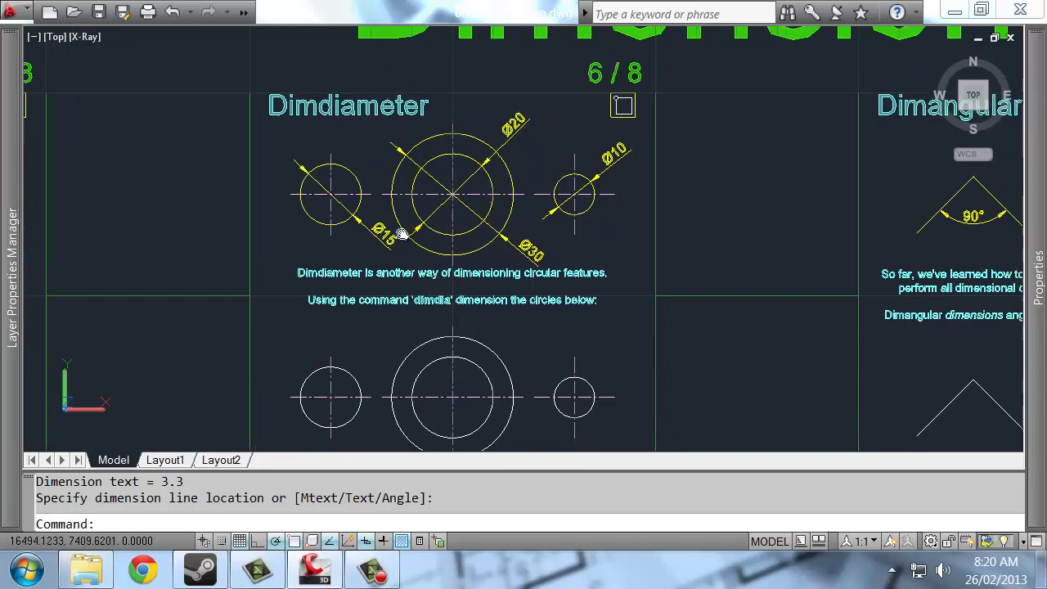
scroll(335, 257, up, 1)
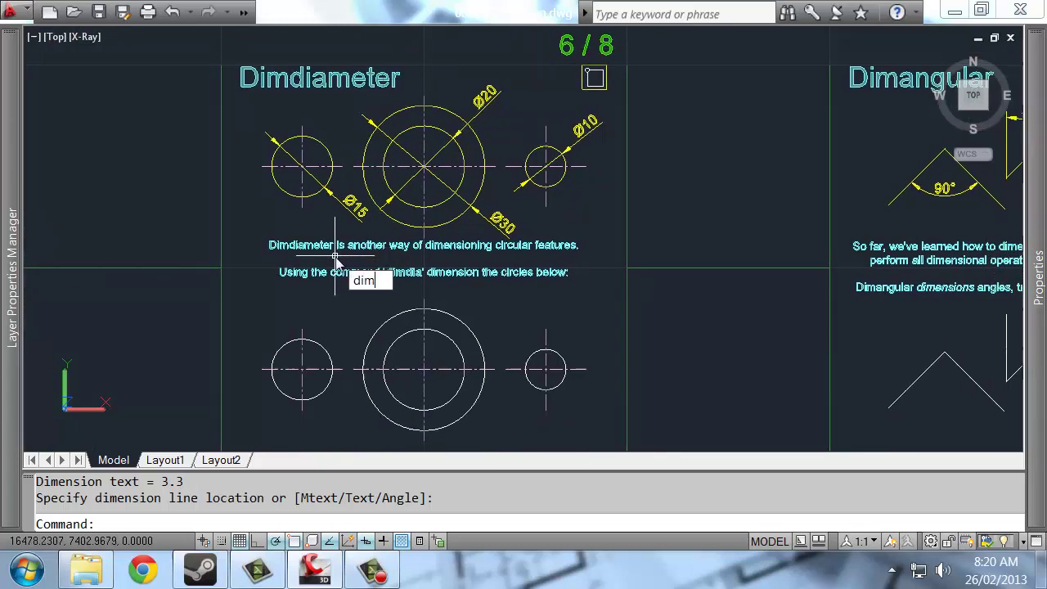
key(Return)
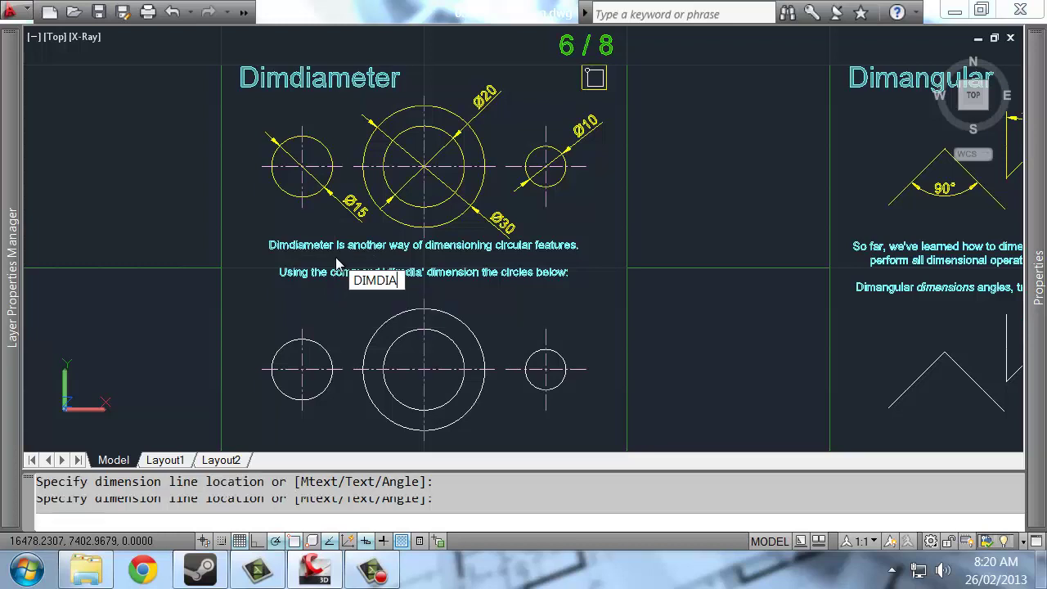
click(323, 350)
scroll(319, 344, up, 1)
scroll(314, 334, down, 1)
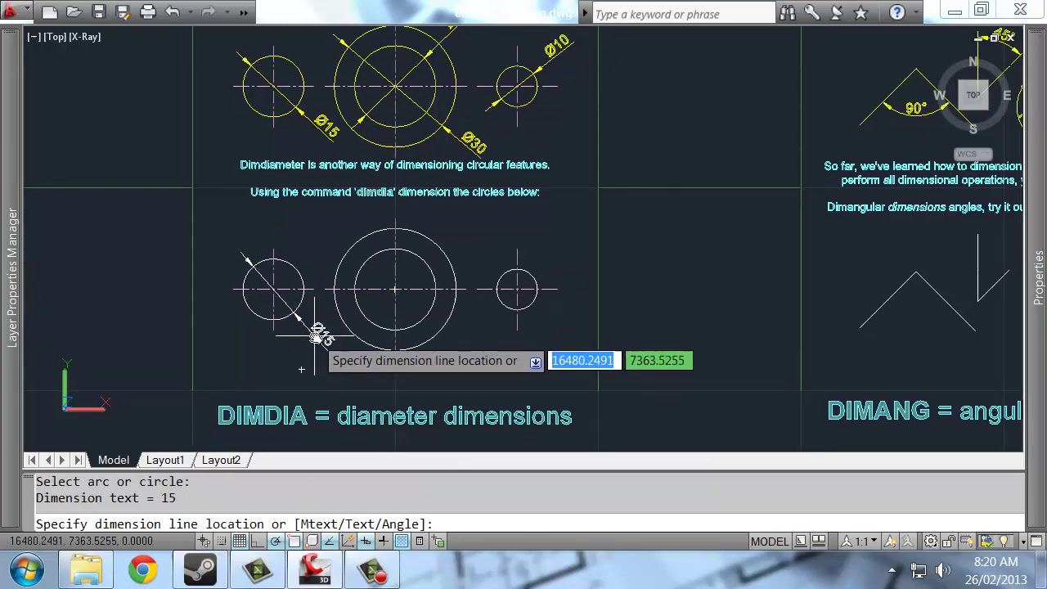
click(321, 332)
Add diameter dimensions to the concentric practice circles, placing the inner circle's text to the upper right and the outer's to the lower right
key(Return)
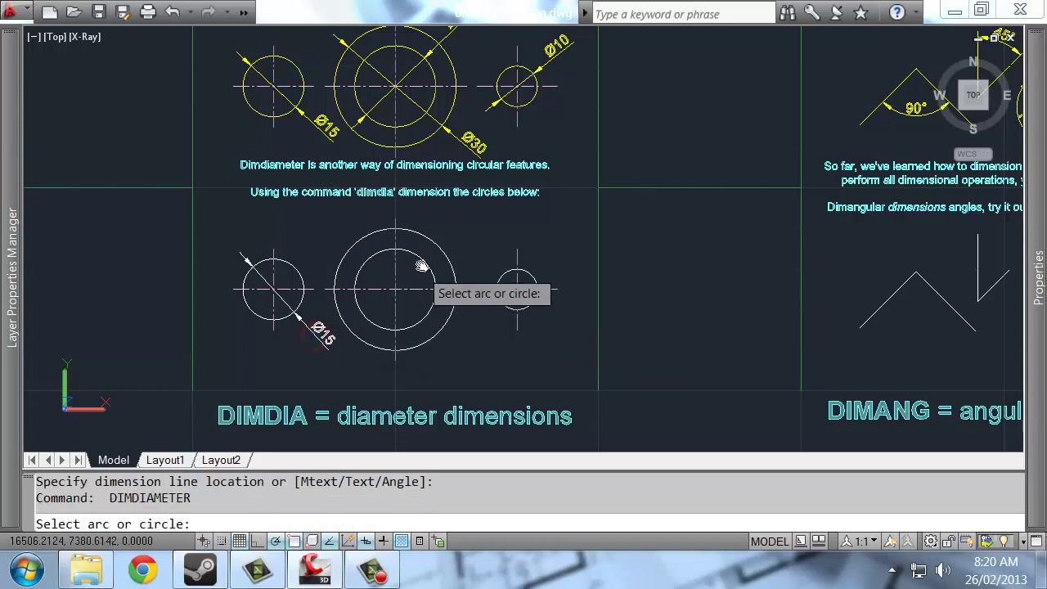
click(423, 260)
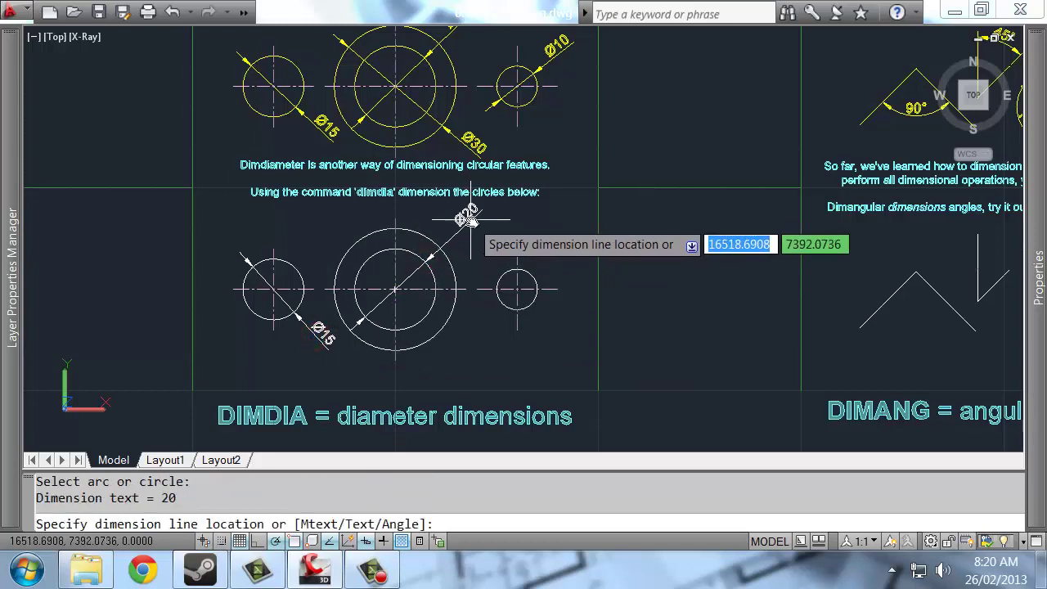
click(461, 217)
key(Return)
click(456, 268)
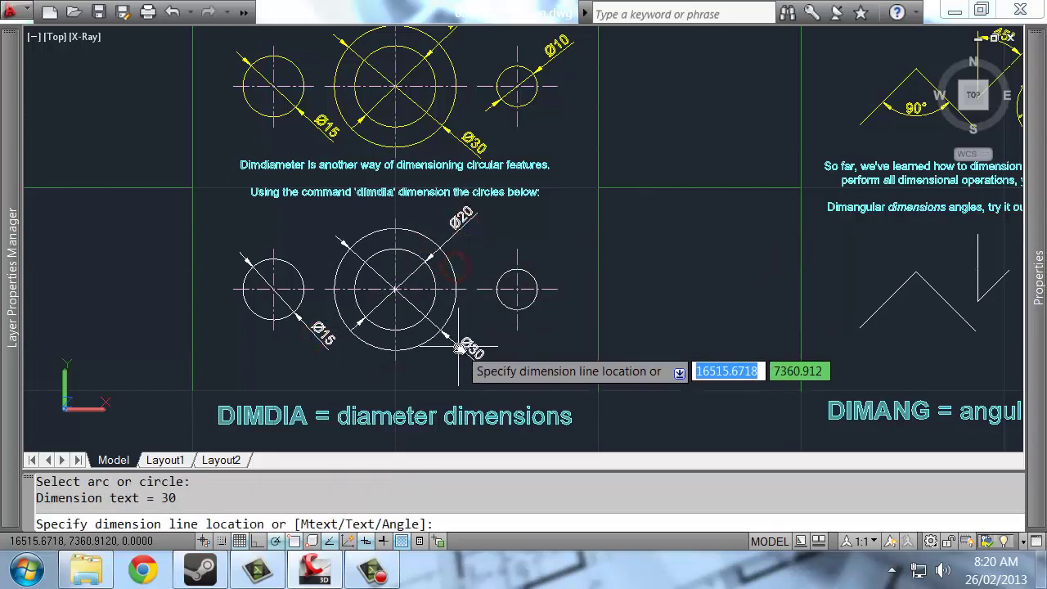
click(460, 348)
Add a diameter dimension to the small right practice circle, with its text outside to the upper right
key(Return)
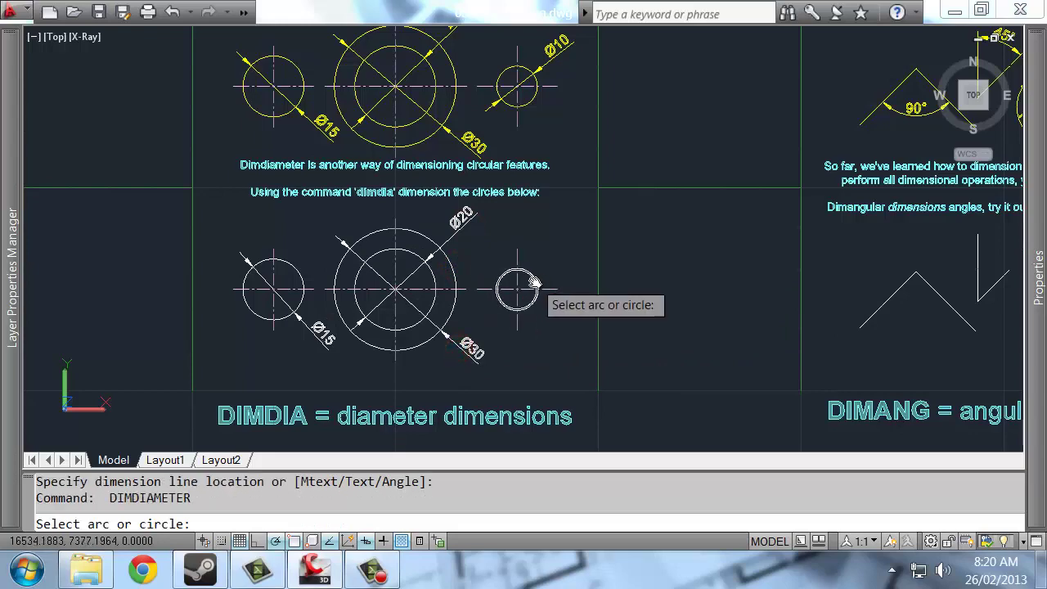
click(532, 282)
click(545, 269)
Add a DIMANG angular dimension to the inverted-V practice lines in the Dimangular panel, placing its arc inside the angle below the apex
scroll(545, 270, down, 3)
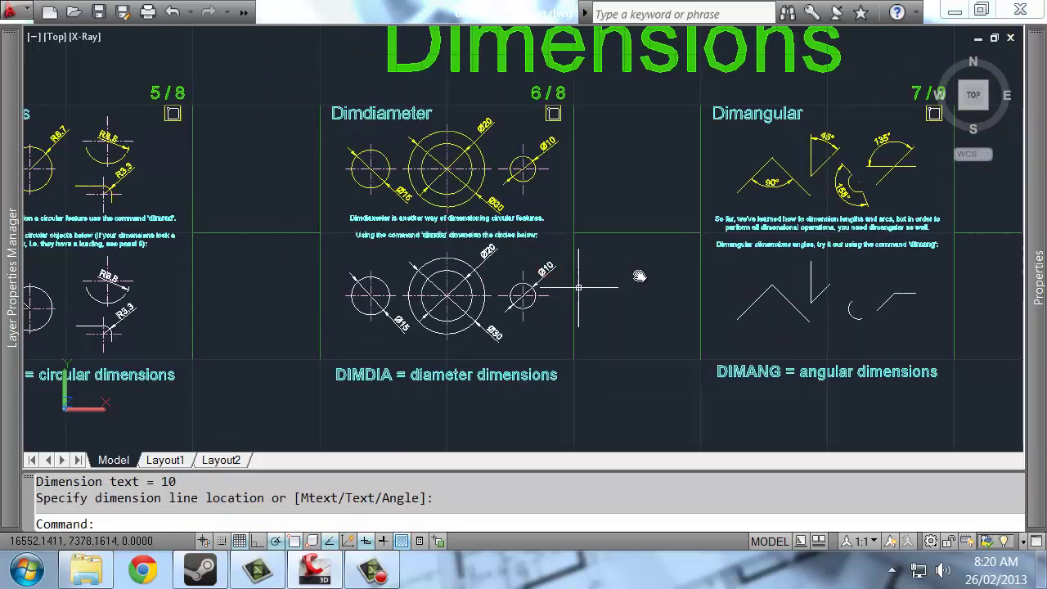
mouse_move(640, 276)
middle_down()
mouse_move(469, 292)
mouse_move(538, 285)
mouse_move(497, 203)
middle_up()
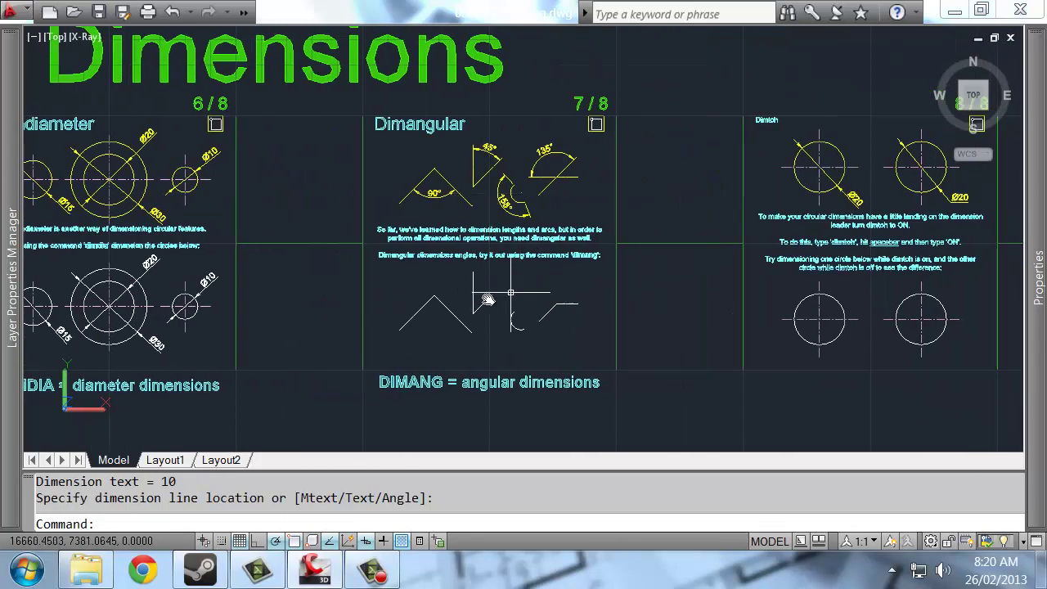
scroll(439, 312, up, 1)
scroll(403, 283, down, 1)
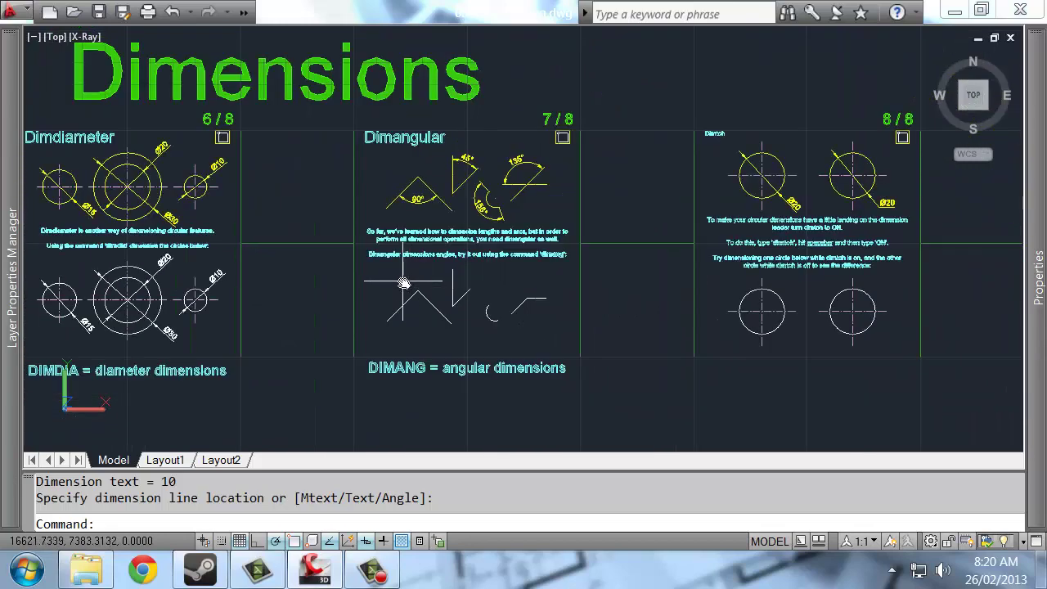
text(g)
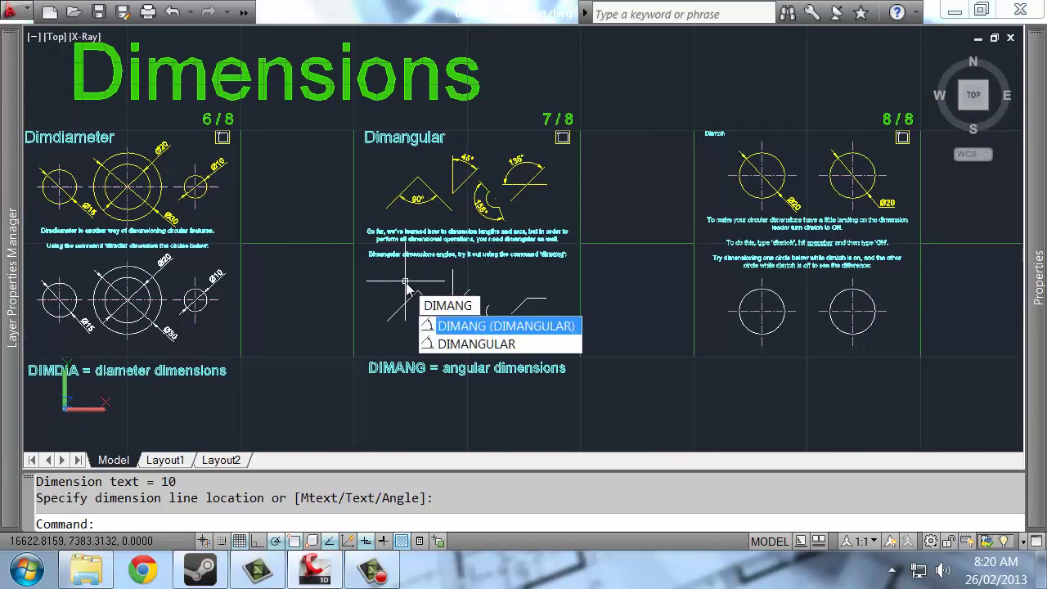
key(Return)
scroll(407, 288, up, 3)
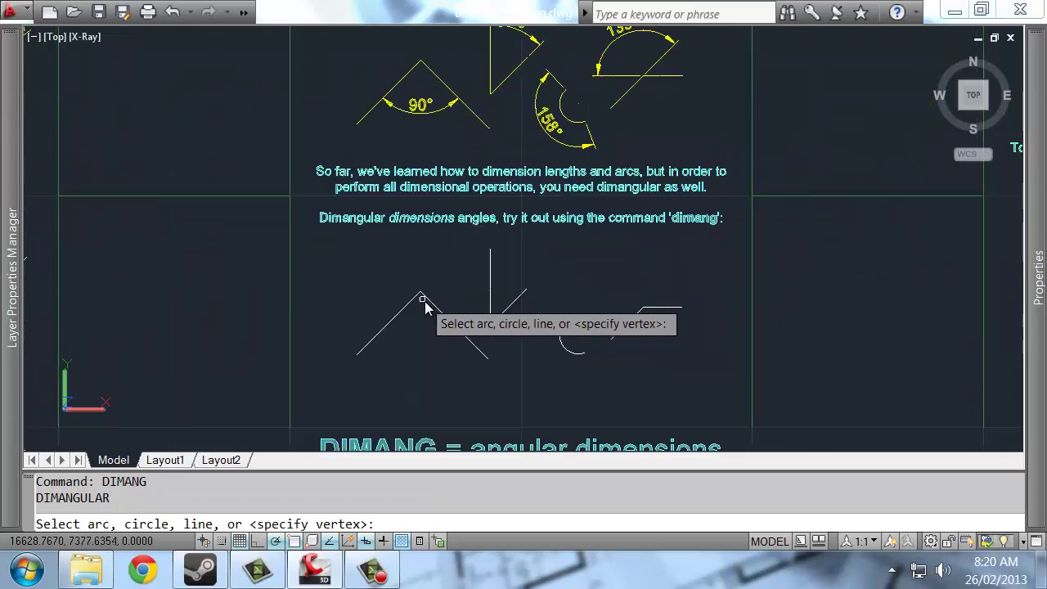
click(408, 308)
click(426, 309)
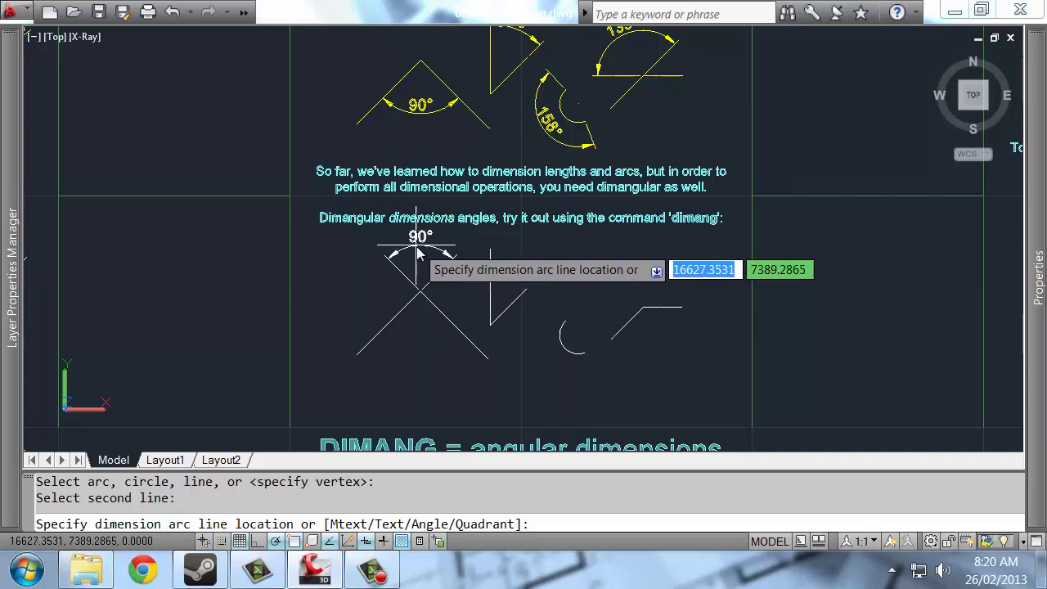
click(424, 344)
Add an angular dimension between the vertical practice line and its adjoining diagonal, with the arc near their upper ends
key(Return)
click(514, 304)
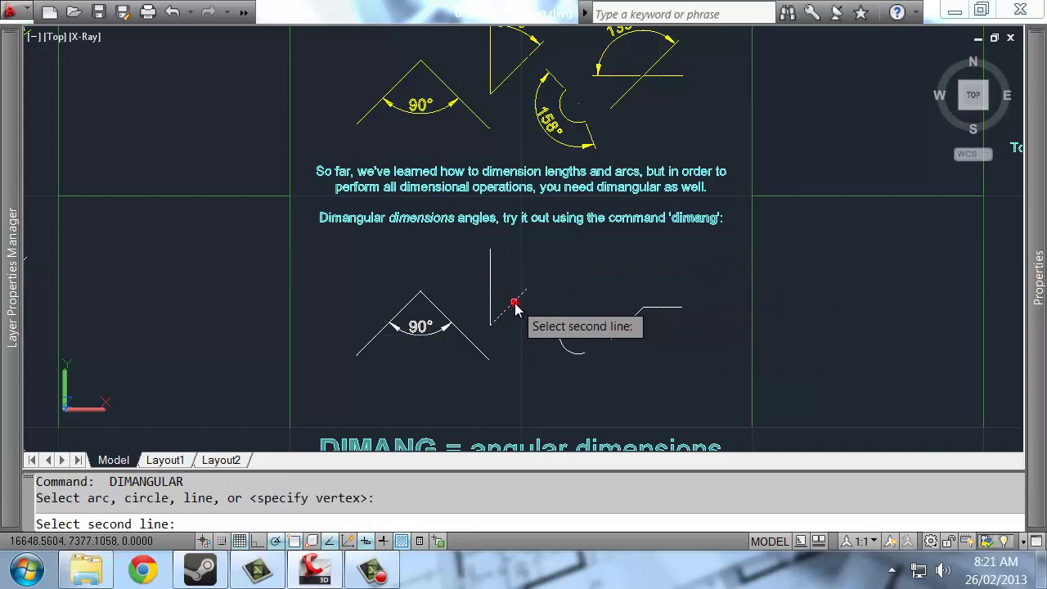
click(489, 292)
middle_drag(527, 251, 496, 285)
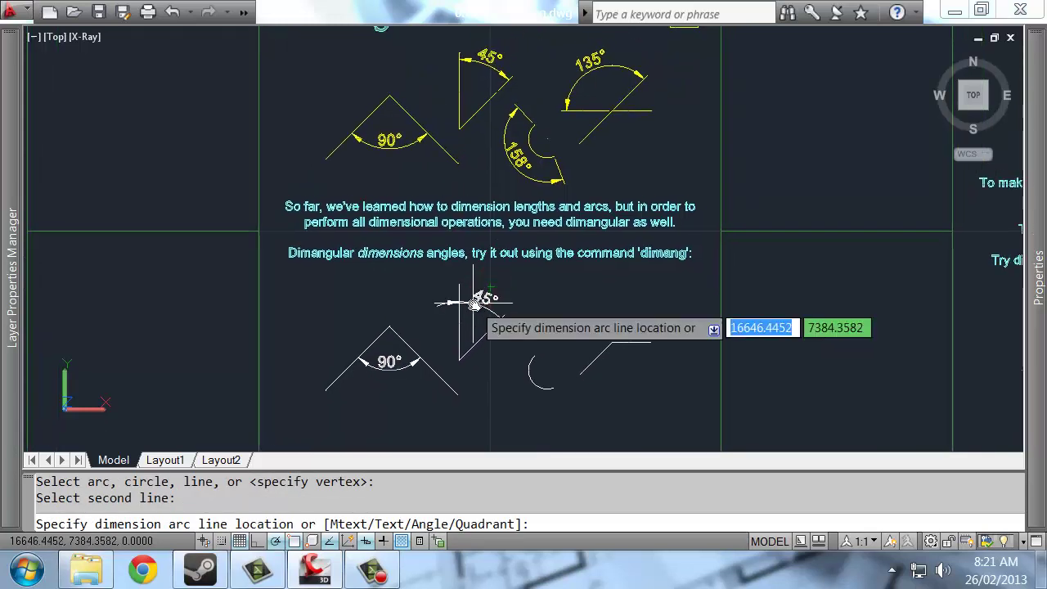
click(492, 288)
Add an angular dimension to the small practice arc, placing the dimension outside it to the lower left
middle_drag(540, 351, 380, 288)
key(Return)
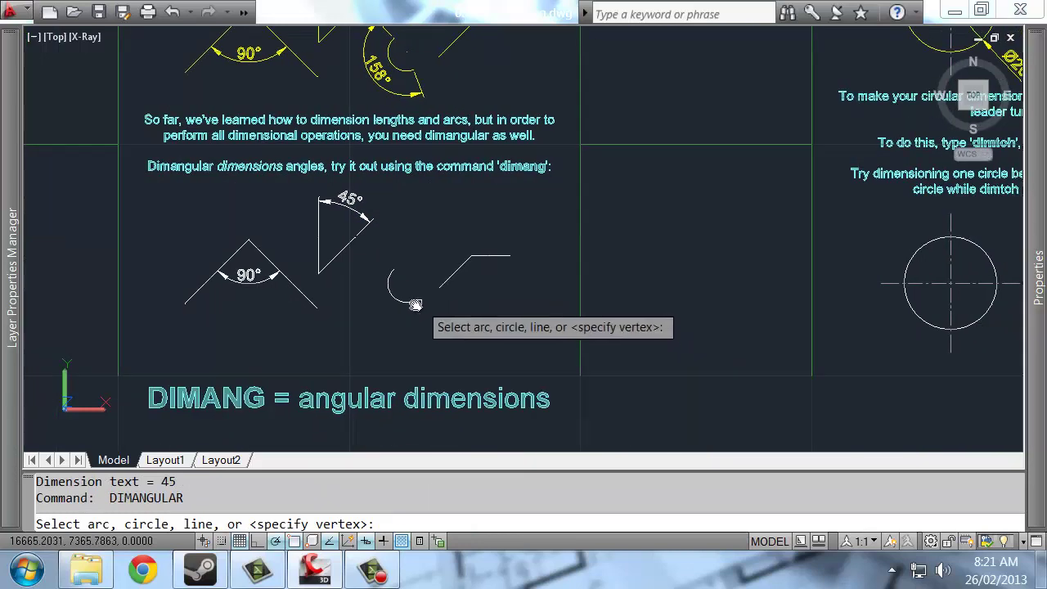
click(409, 306)
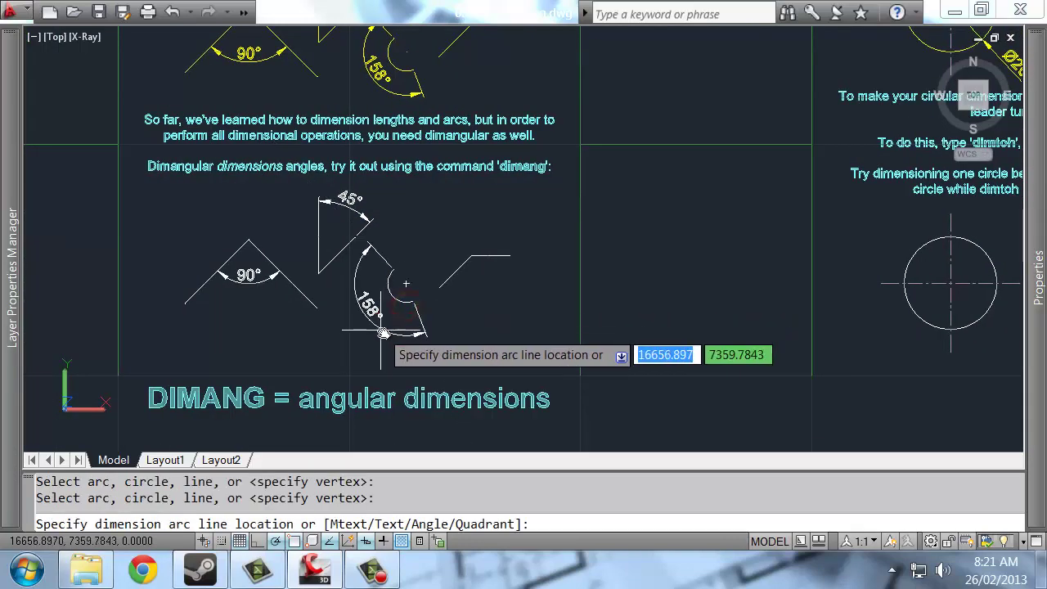
click(391, 329)
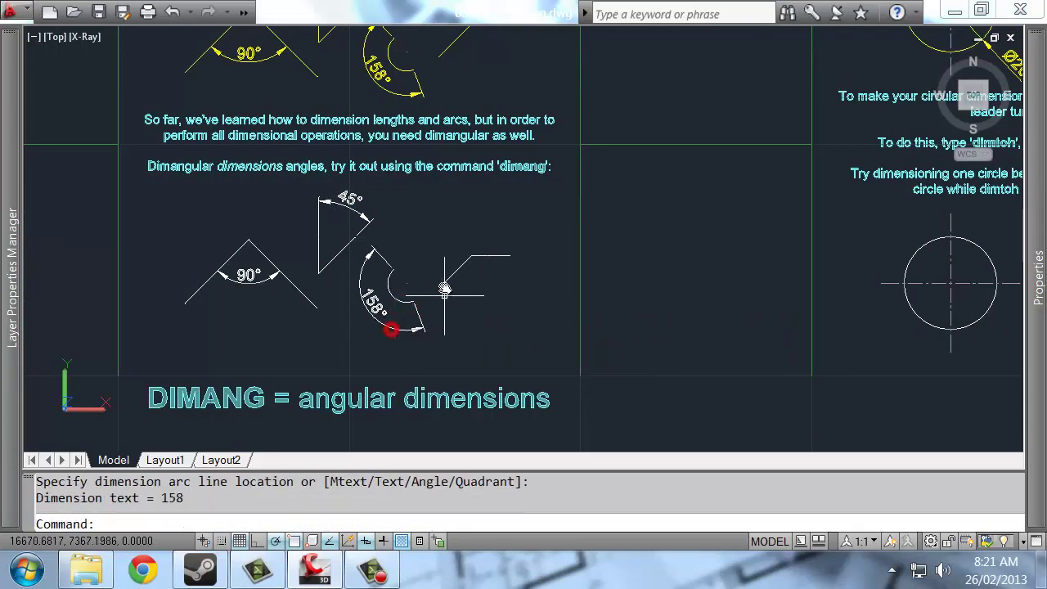
Add an angular dimension for the obtuse angle between the right-hand diagonal and horizontal practice lines, placed above them to the upper left
middle_drag(449, 274, 440, 332)
key(Return)
click(457, 319)
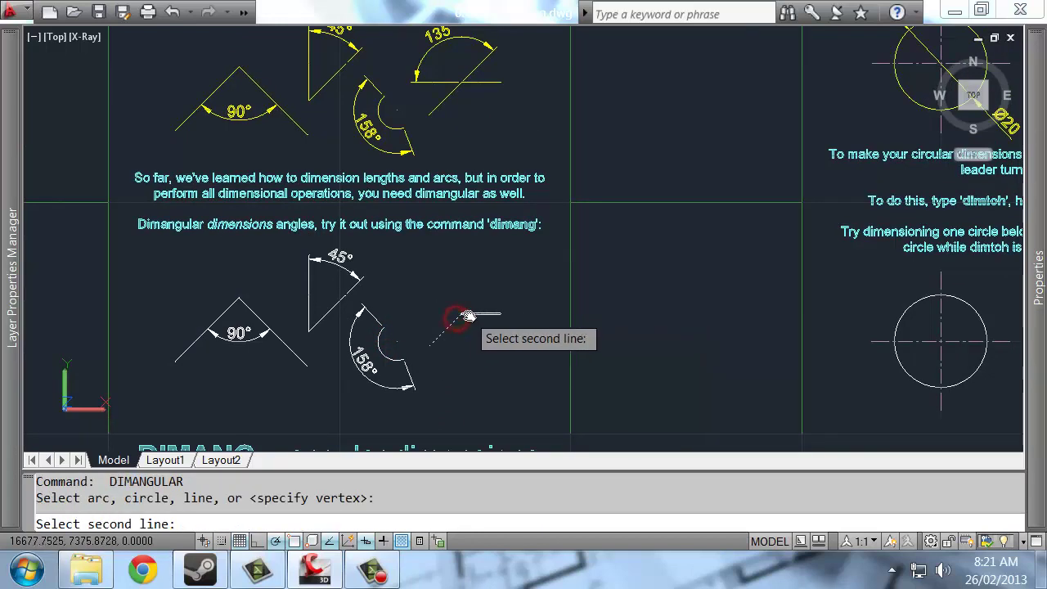
click(465, 315)
click(445, 288)
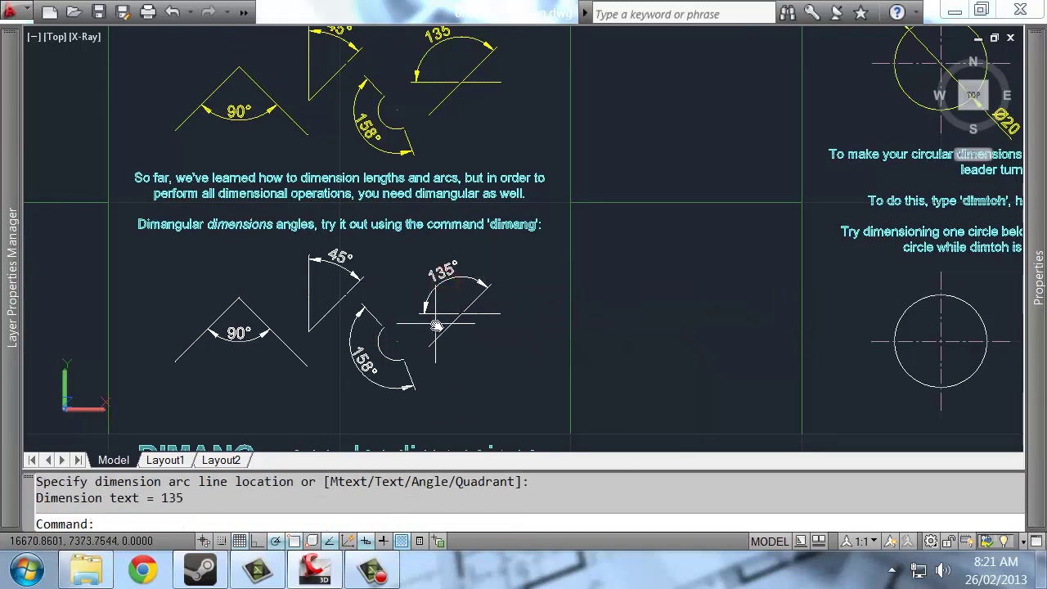
scroll(436, 325, down, 2)
middle_drag(631, 338, 452, 334)
scroll(224, 312, up, 4)
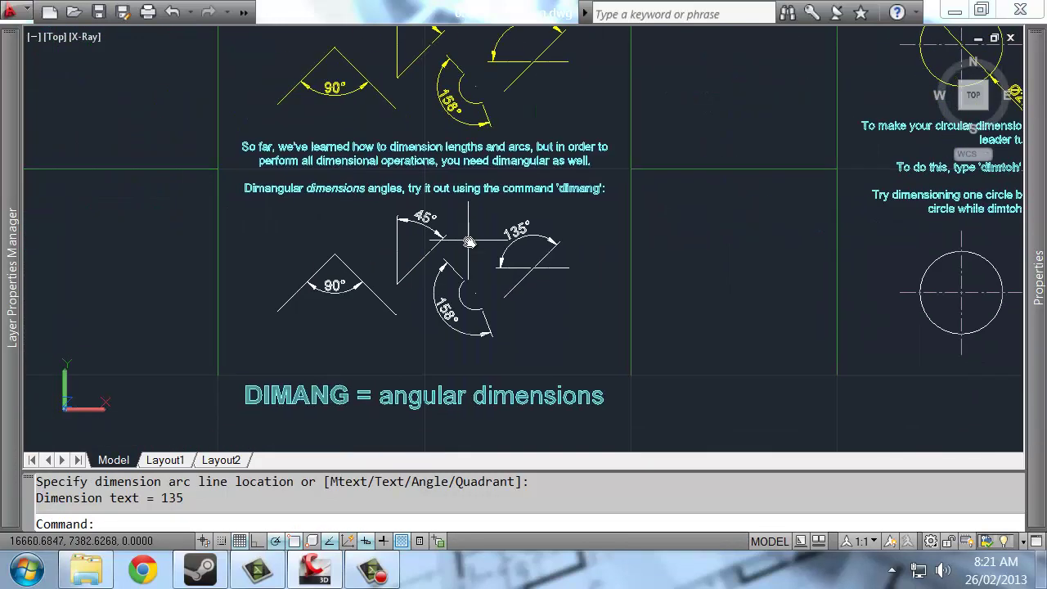
click(417, 217)
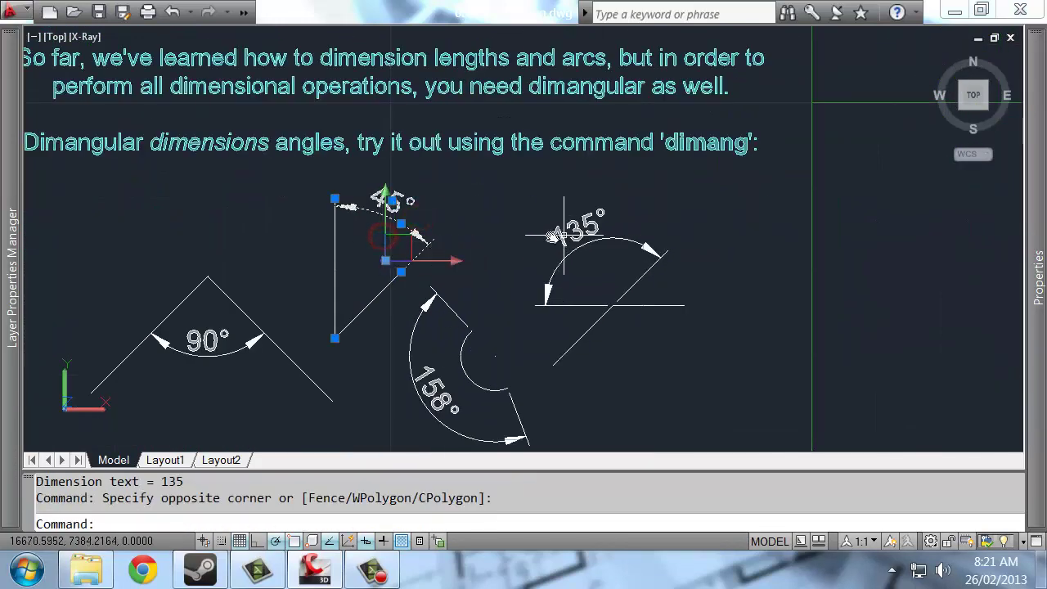
click(396, 230)
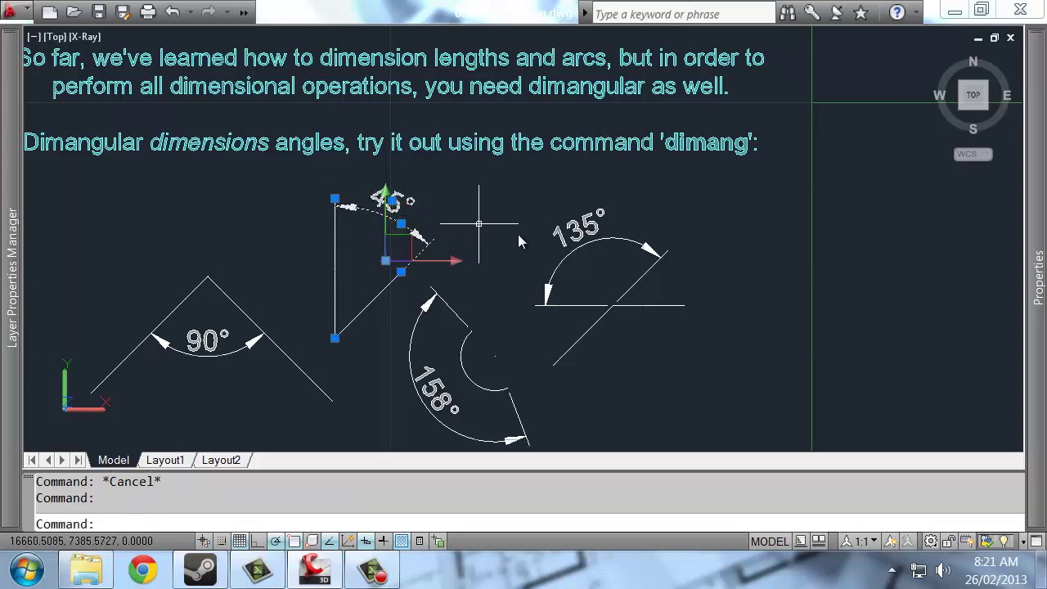
key(Escape)
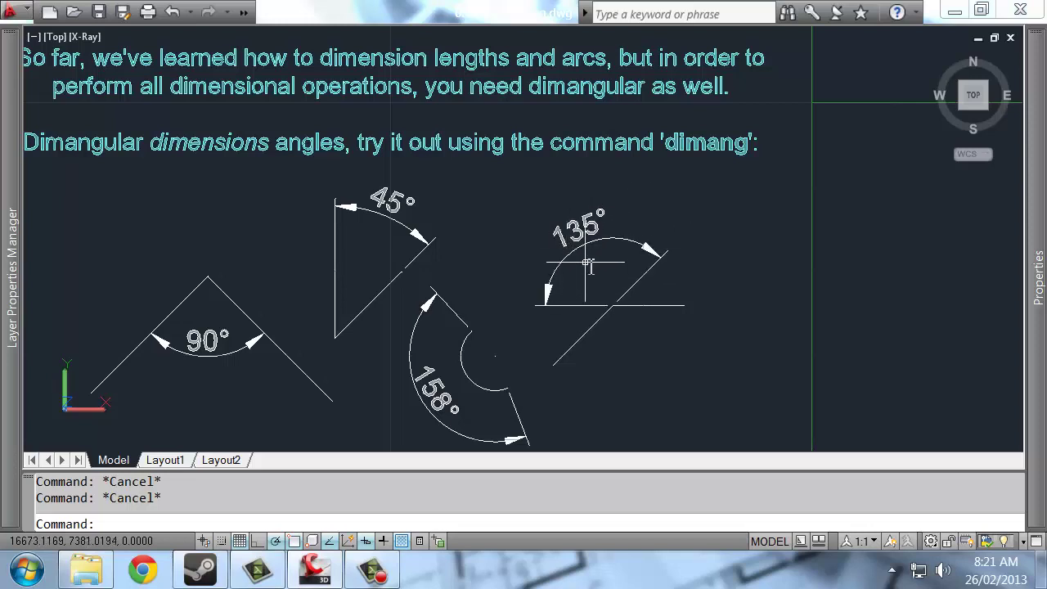
Examine the yellow example circles and the instructions in the Dimtoh panel, exercise 8/8
scroll(589, 264, down, 3)
scroll(589, 257, down, 2)
middle_drag(589, 252, 432, 266)
middle_drag(595, 266, 528, 267)
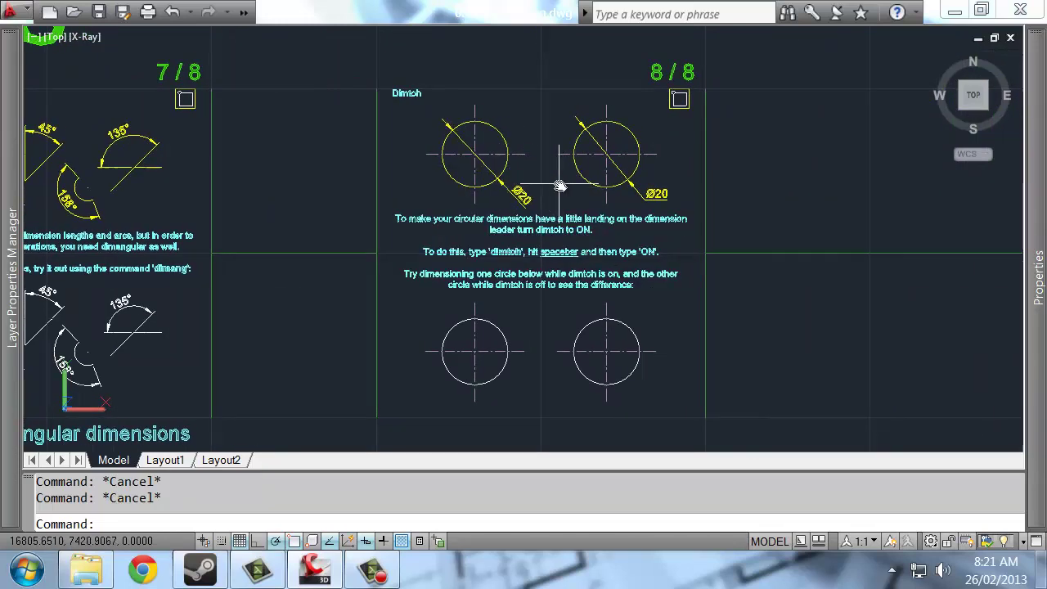
middle_drag(548, 237, 473, 236)
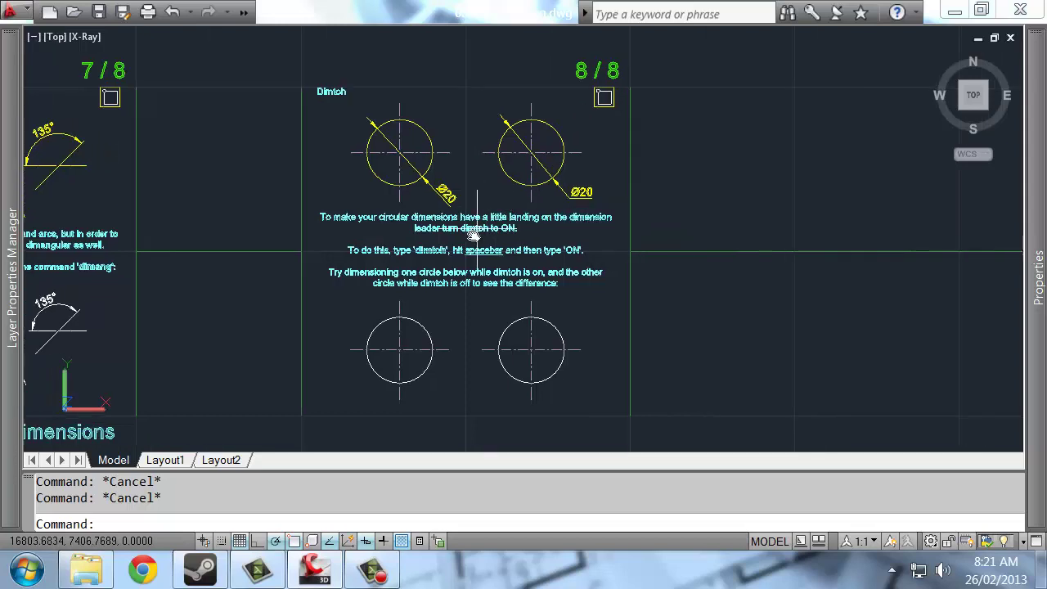
text(dimtoh)
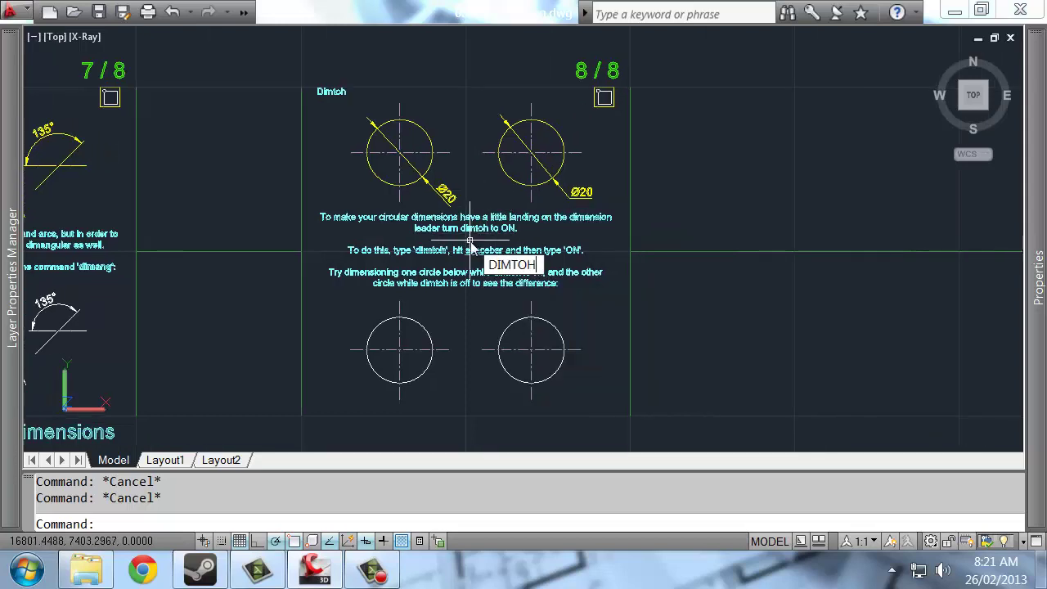
key(BackSpace)
key(BackSpace)
key(BackSpace)
key(BackSpace)
key(BackSpace)
key(BackSpace)
Add a DIMDIA diameter dimension to the left practice circle in the Dimtoh panel, with its text outside to the lower right
text(dimr)
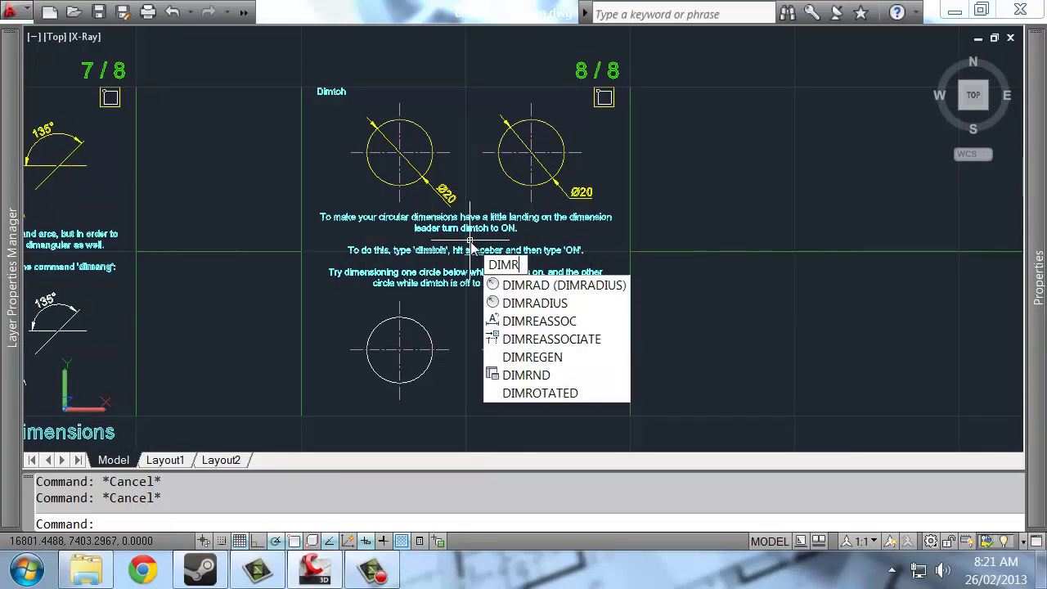
text(ia)
key(Return)
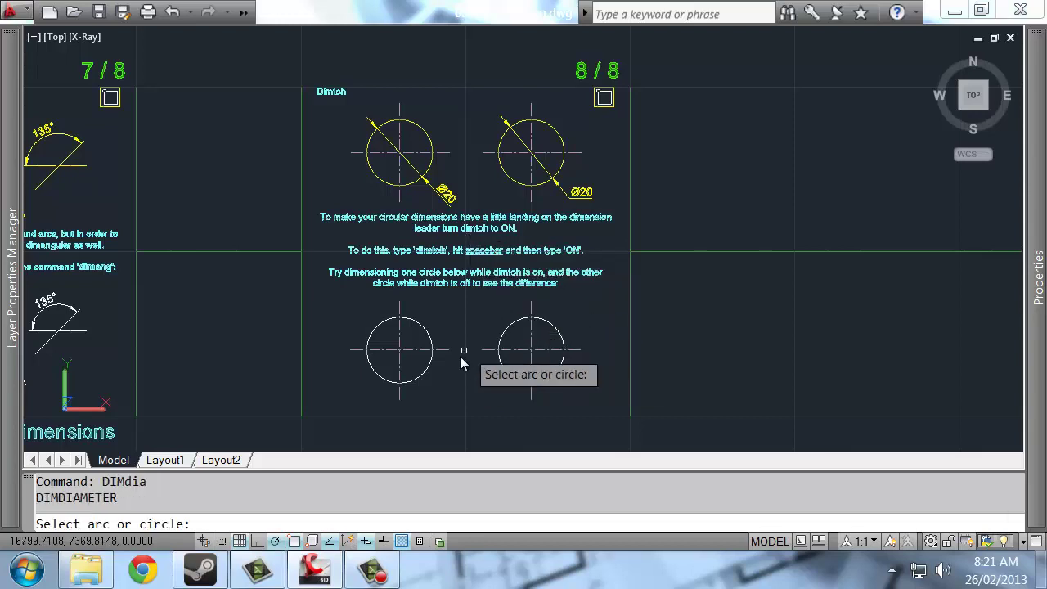
click(420, 372)
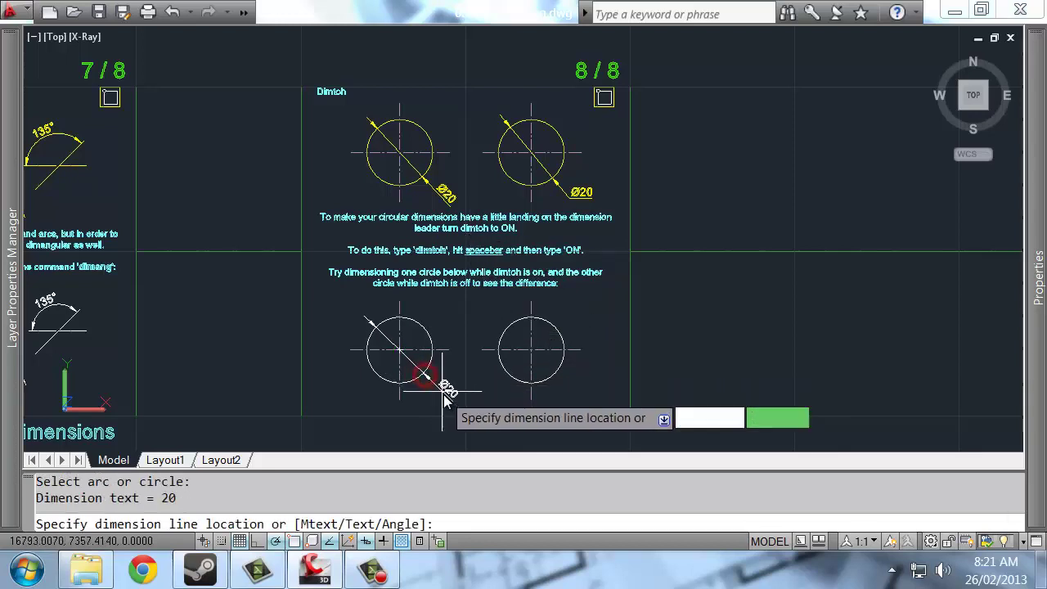
click(447, 394)
Set the DIMTOH dimension variable to ON
scroll(509, 415, up, 4)
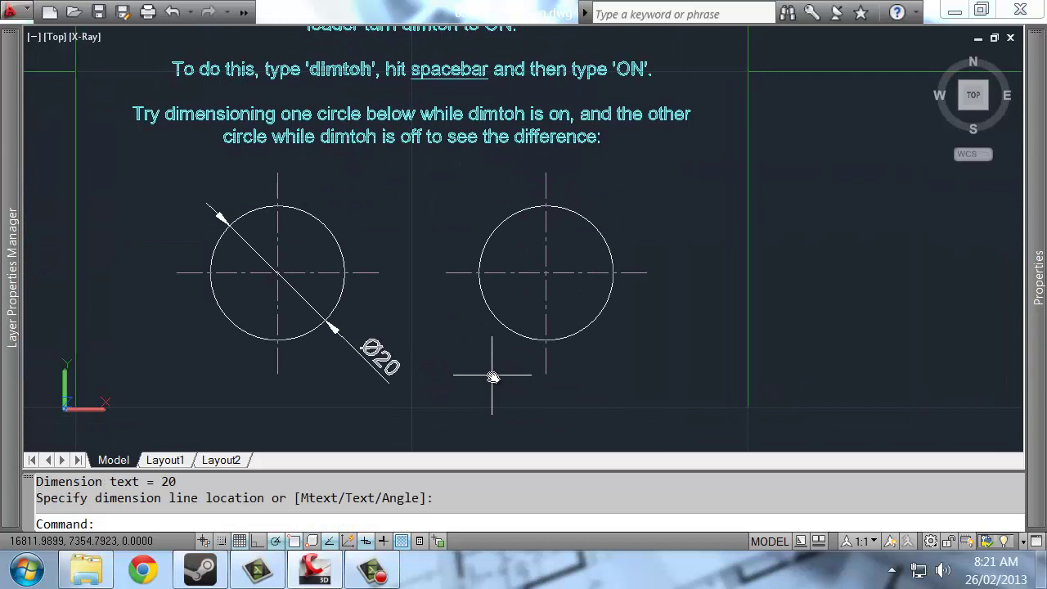
text(dimtoh)
key(space)
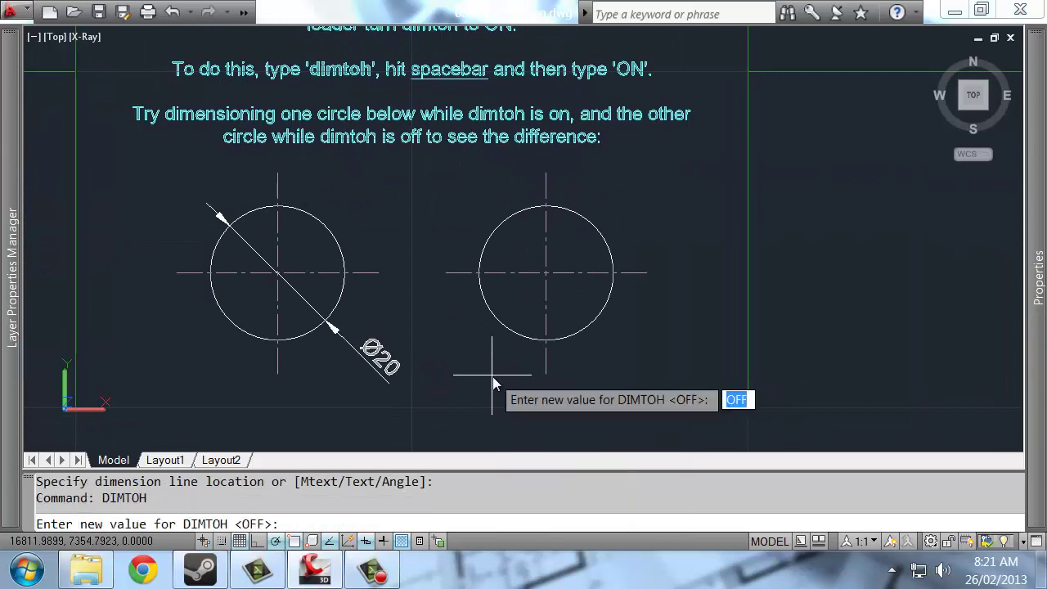
key(Return)
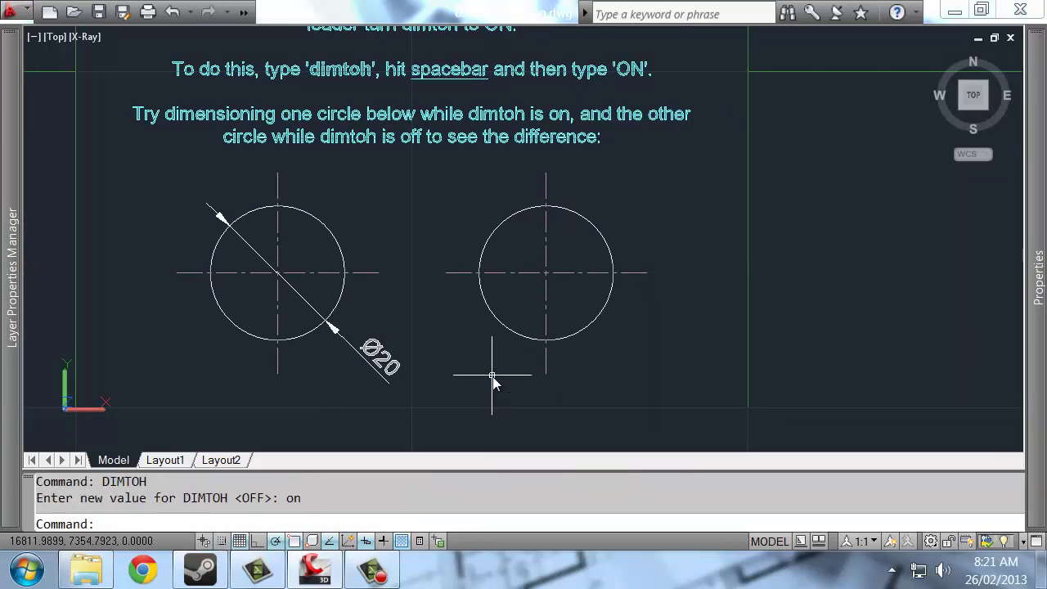
Add a DIMDIA diameter dimension to the right practice circle, with its horizontal landing and text outside to the lower right
text(dimdia)
key(Return)
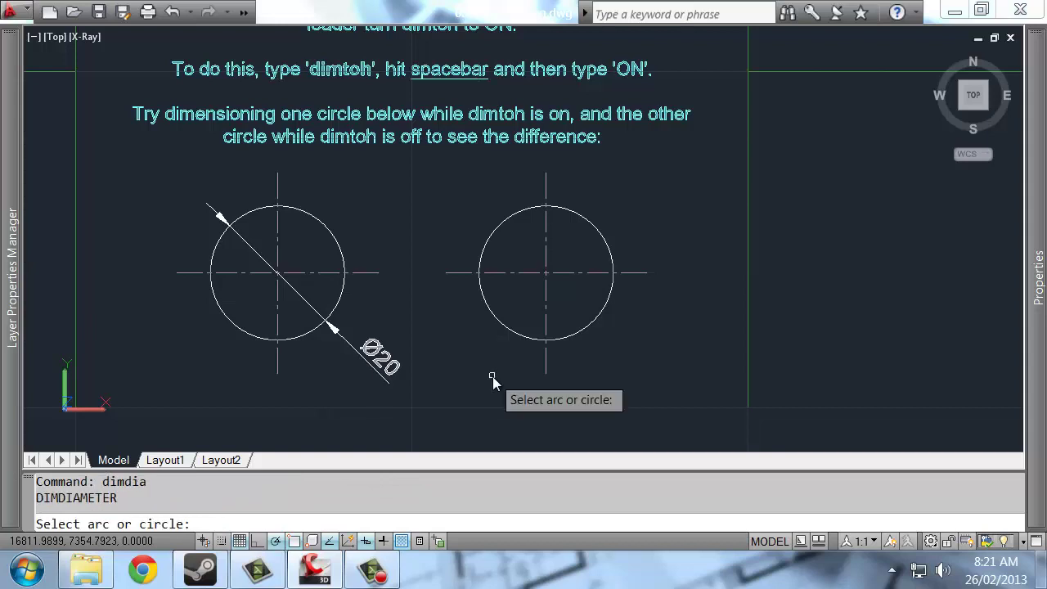
click(586, 335)
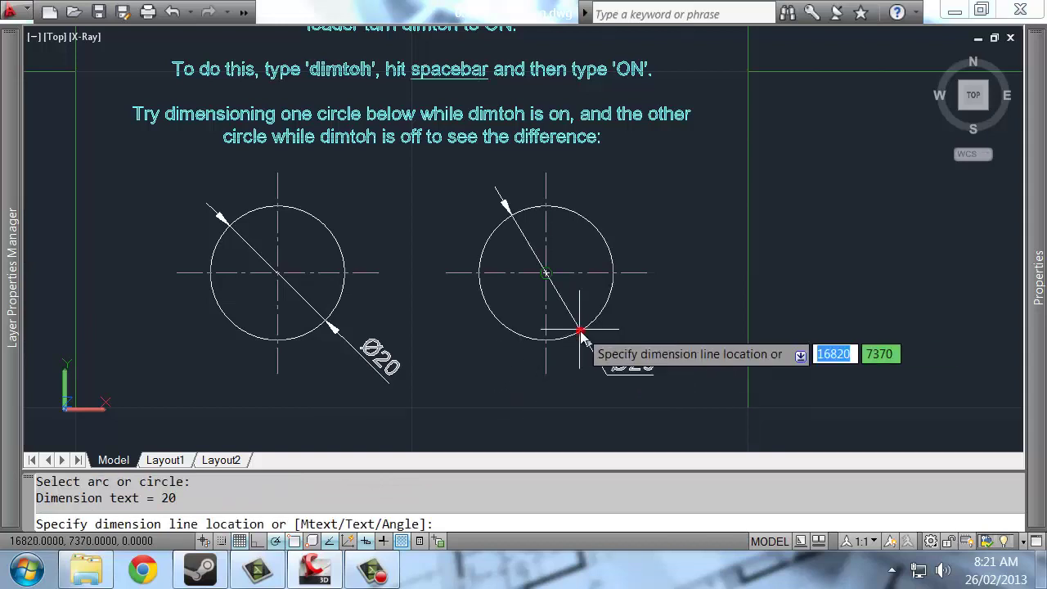
click(628, 367)
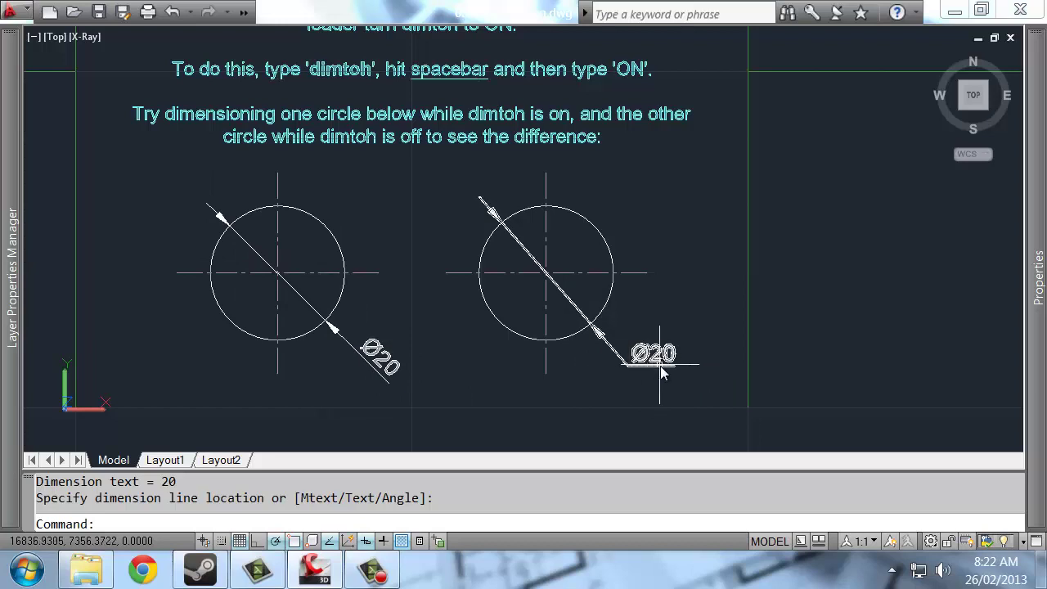
Compare the finished Dimtoh circles with the yellow examples and read the closing notes at the far end of the drawing
scroll(667, 350, down, 3)
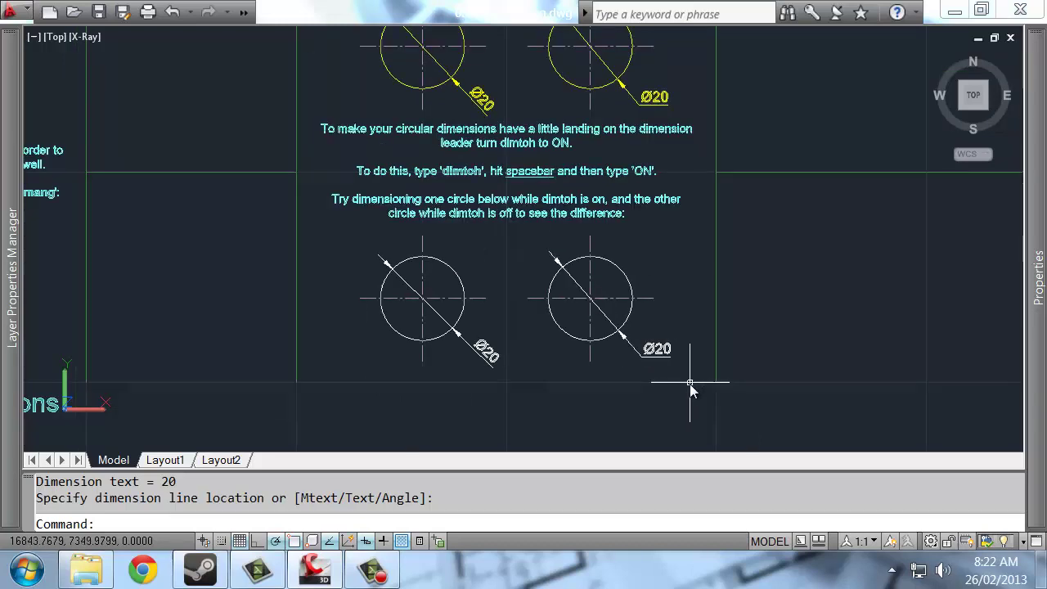
scroll(689, 384, down, 1)
scroll(646, 335, up, 3)
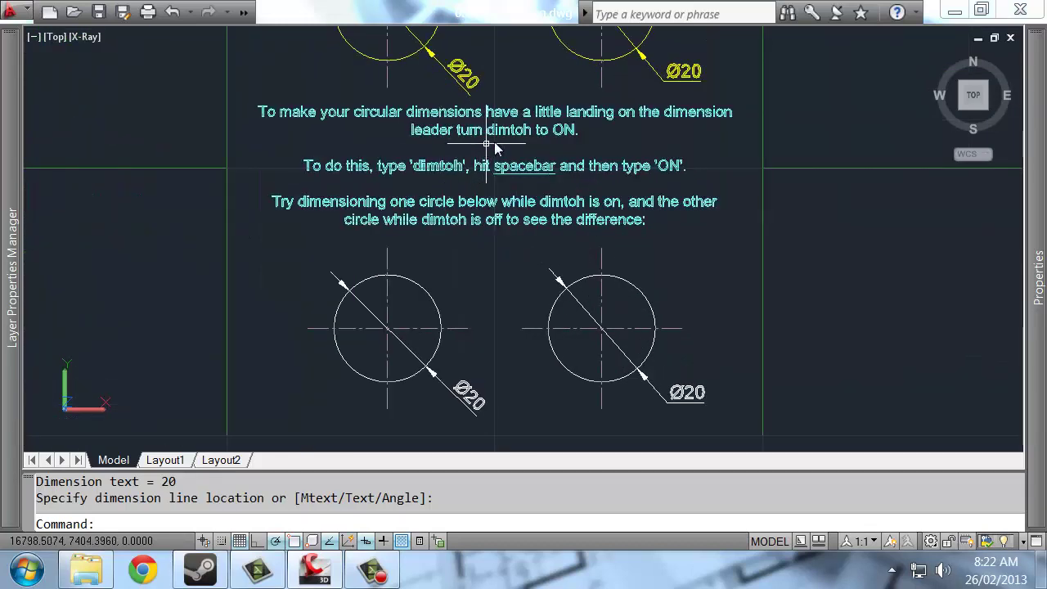
scroll(526, 147, down, 3)
middle_drag(701, 187, 640, 195)
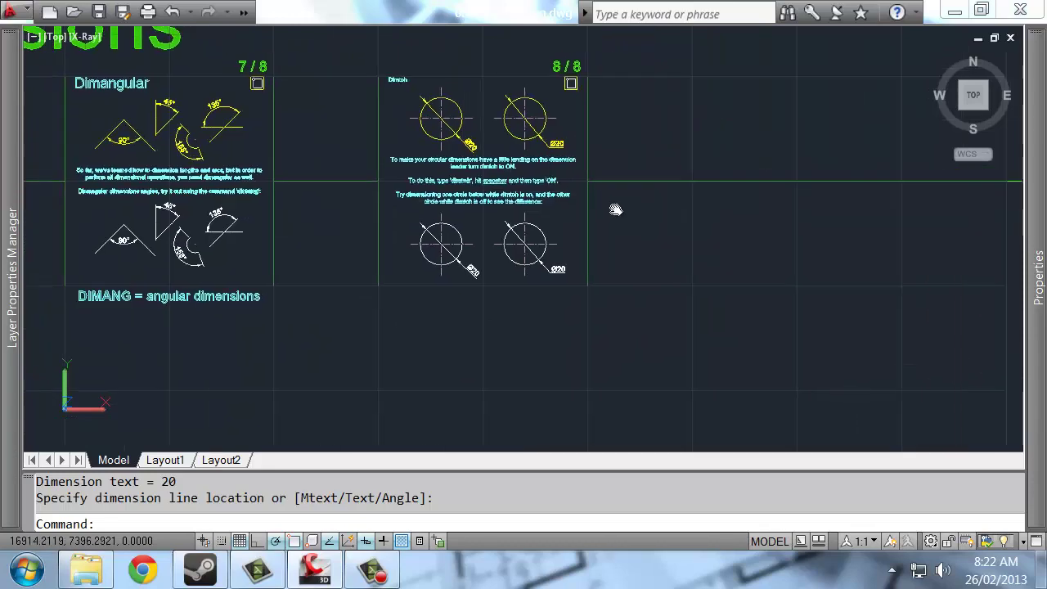
scroll(741, 242, down, 1)
scroll(741, 242, down, 3)
middle_drag(647, 262, 526, 259)
scroll(598, 257, up, 2)
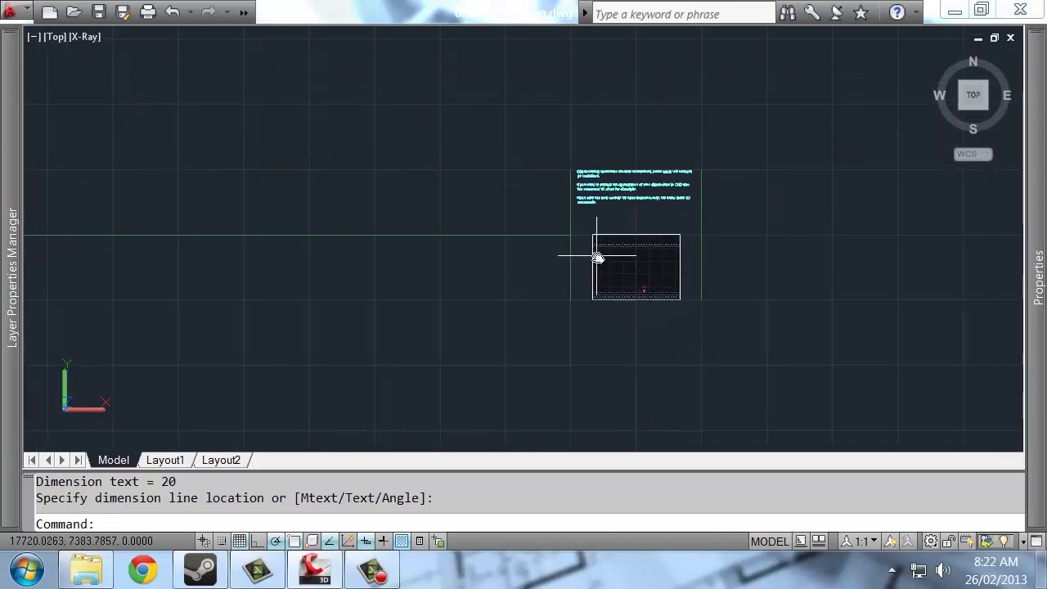
scroll(605, 211, up, 1)
scroll(606, 211, up, 5)
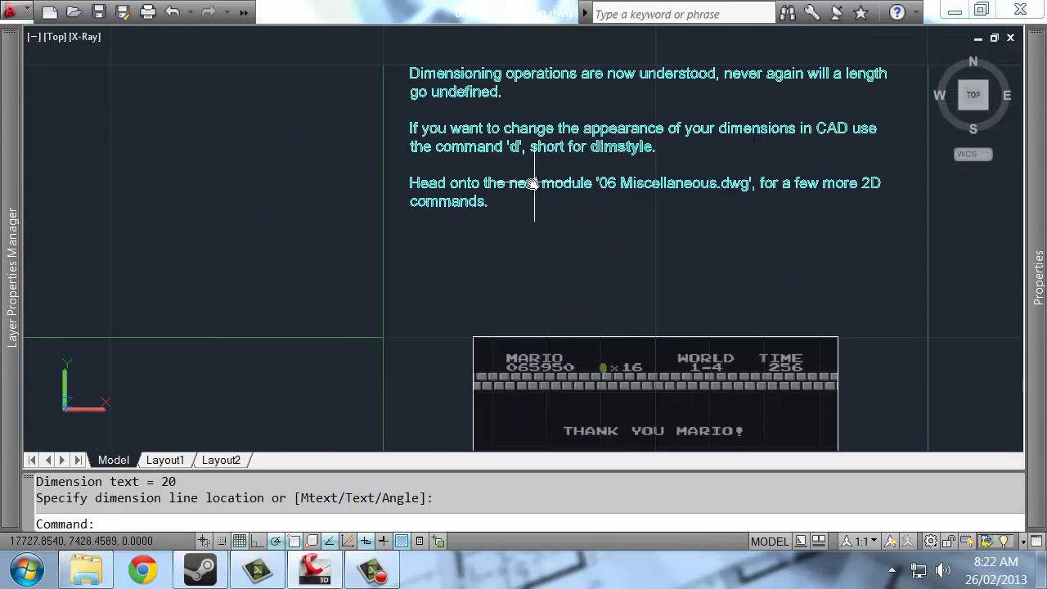
scroll(516, 170, down, 2)
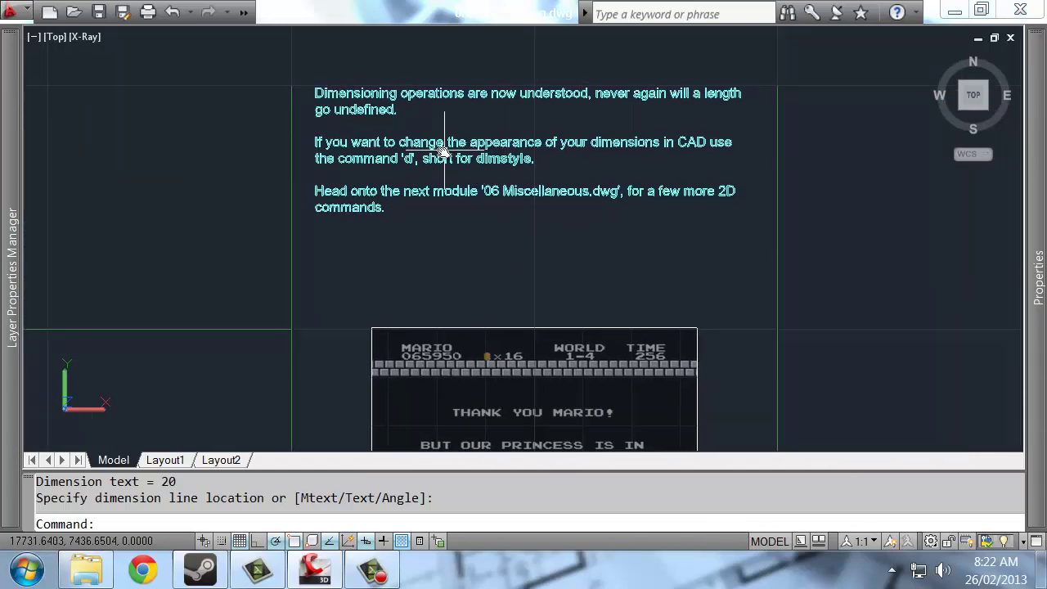
Open the Dimension Style Manager with the dimstyle command to view the available dimension styles, and close it without changes
click(302, 172)
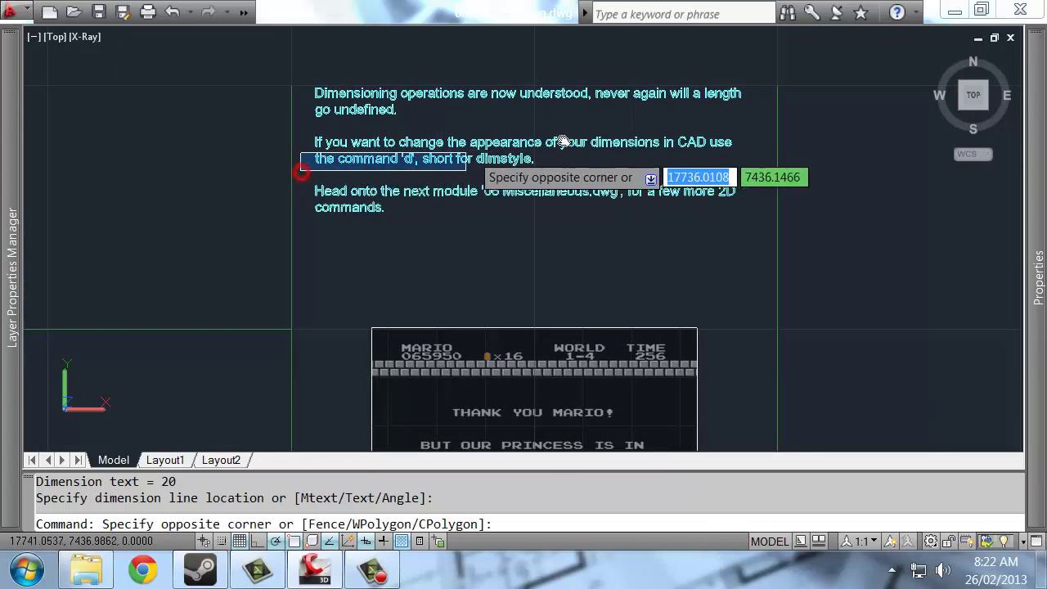
click(755, 121)
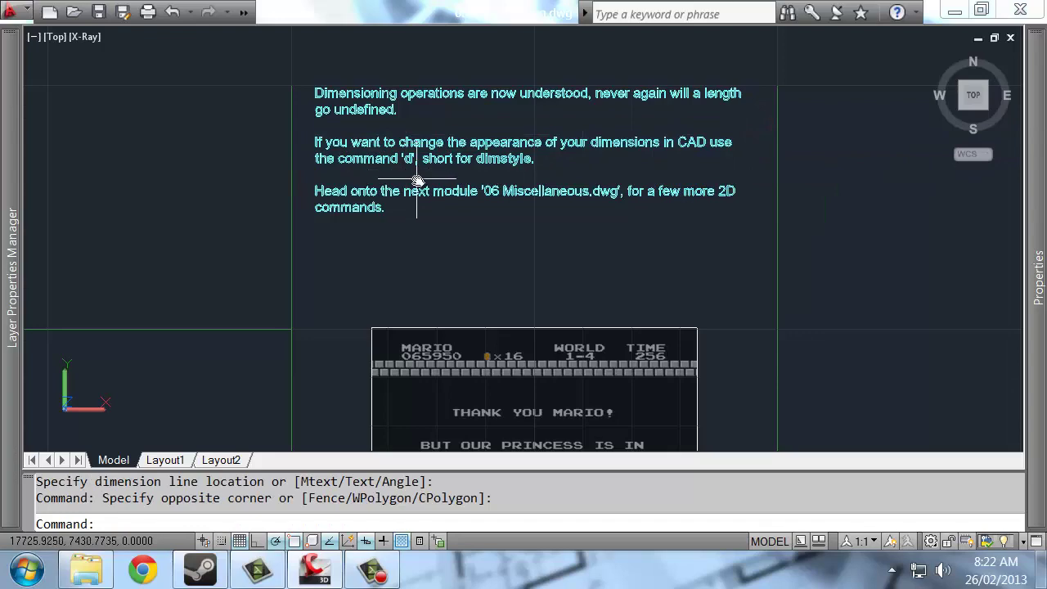
text(D)
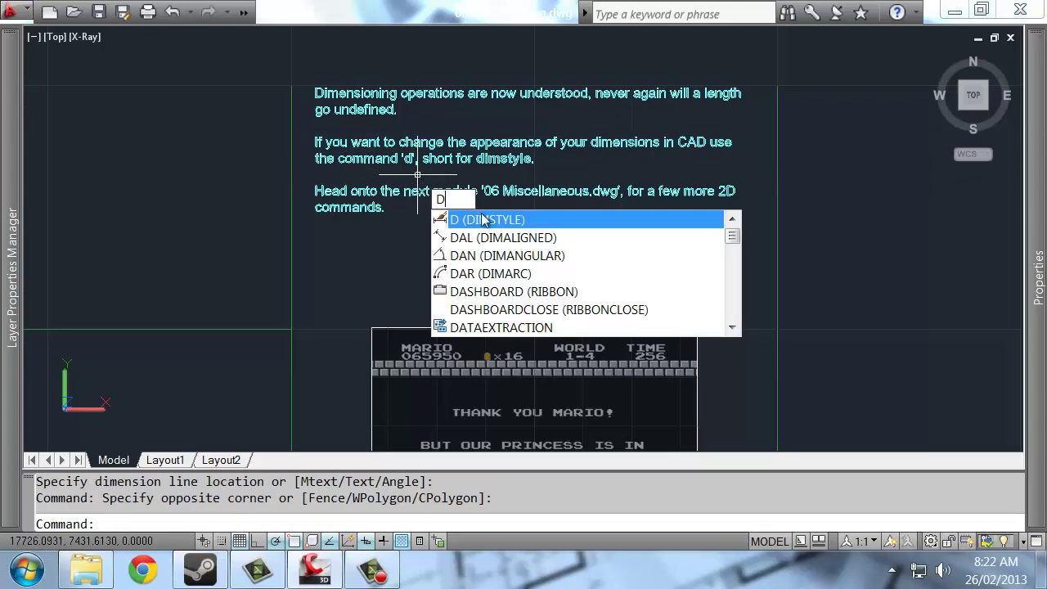
key(Return)
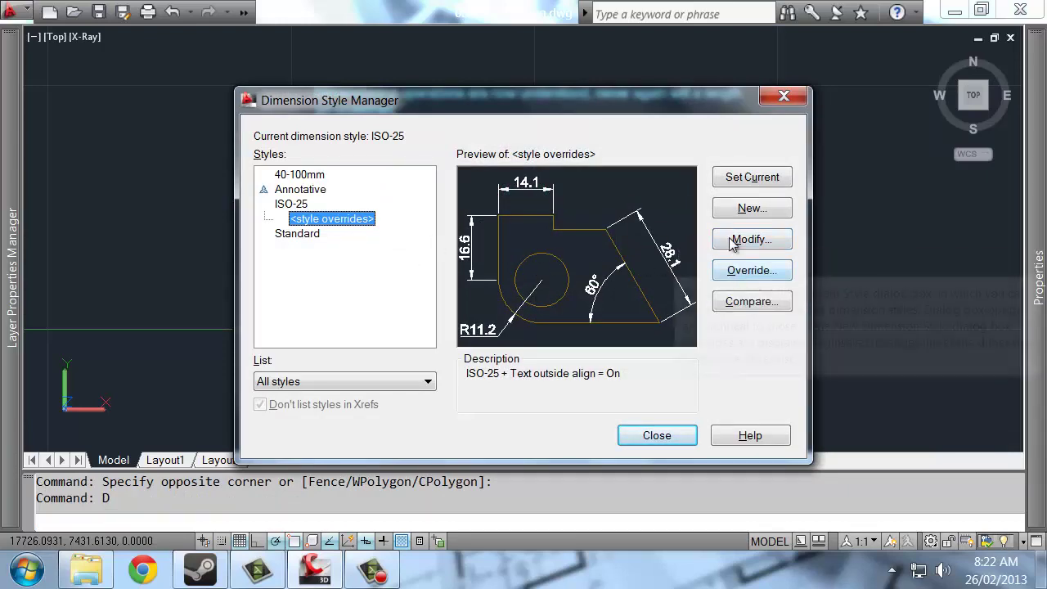
key(Escape)
Return to the Dimlinear practice panel and view the ISO-25 style in the Dimension Style Manager without modifying it
mouse_move(922, 274)
middle_down()
mouse_move(638, 264)
mouse_move(282, 229)
middle_up()
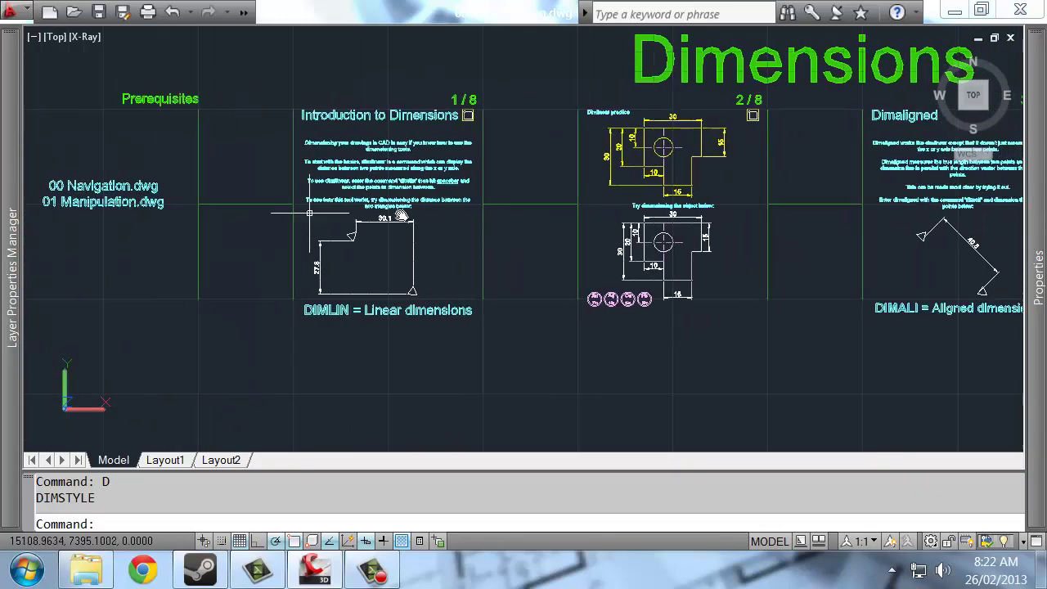
key(ctrl+z)
scroll(679, 260, up, 2)
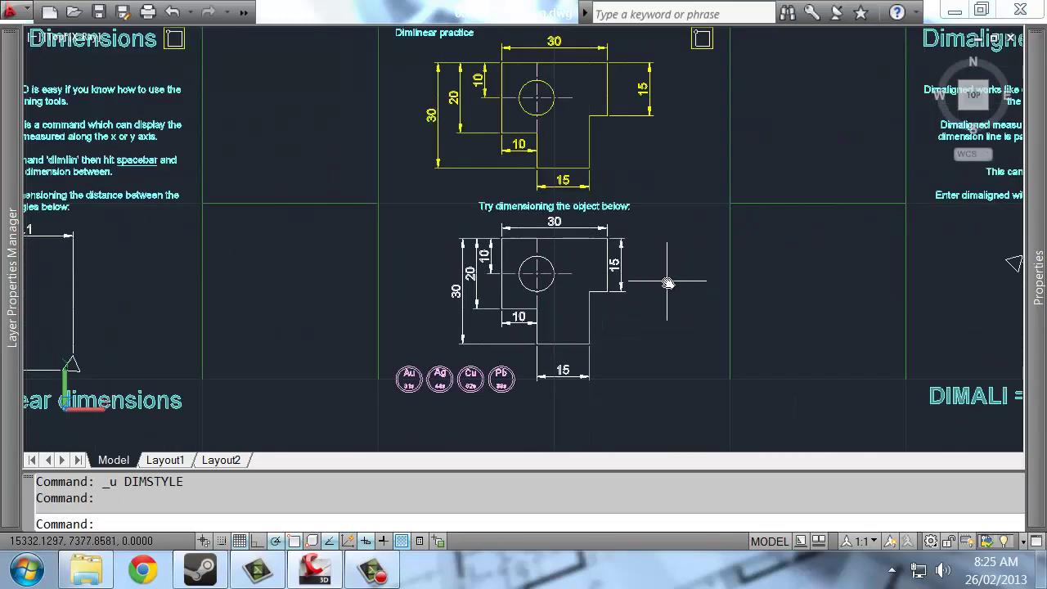
scroll(661, 272, up, 3)
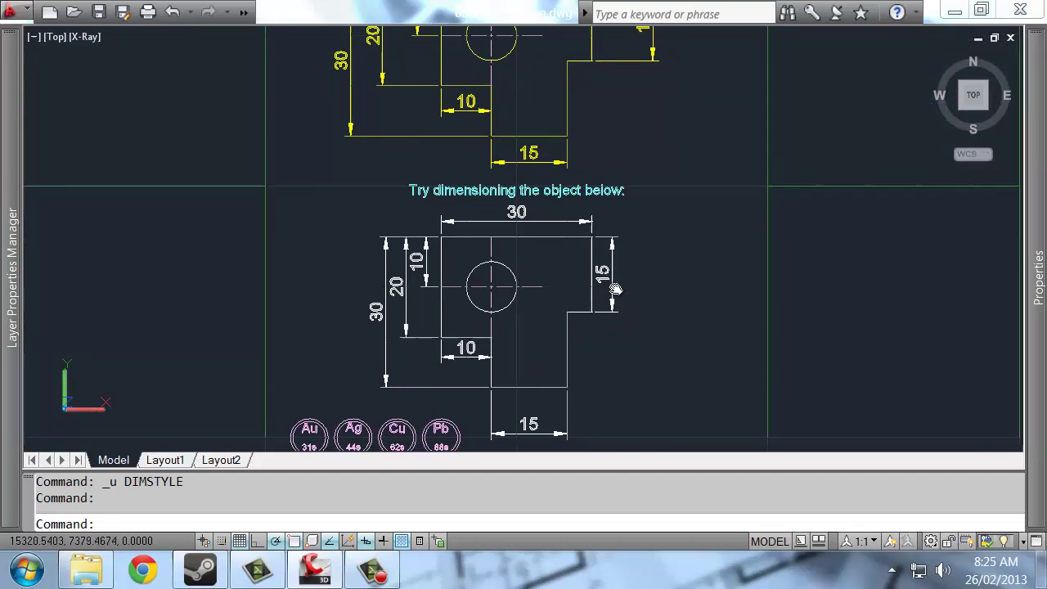
text(d)
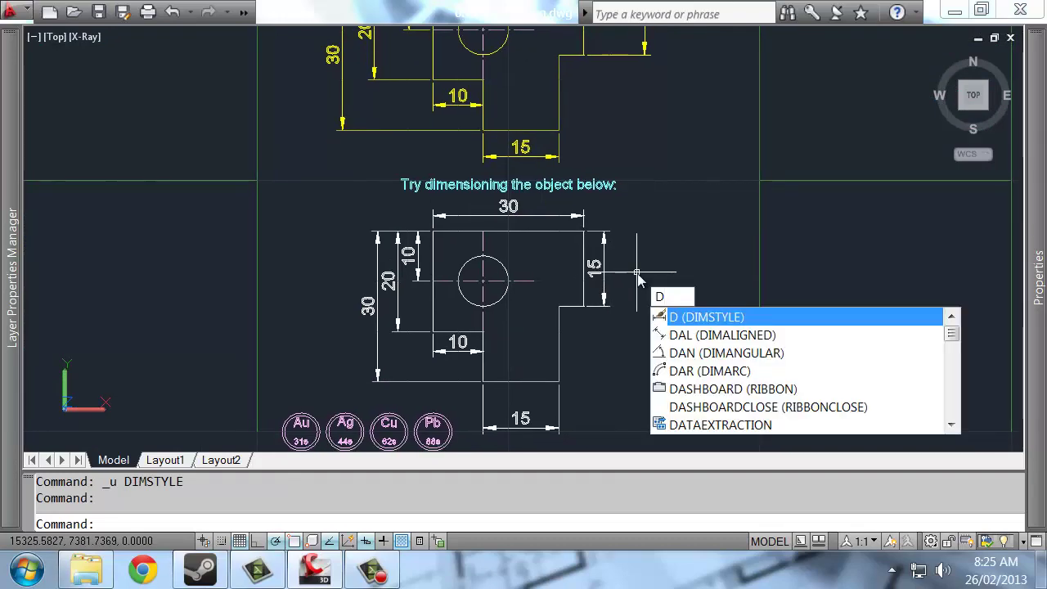
key(Return)
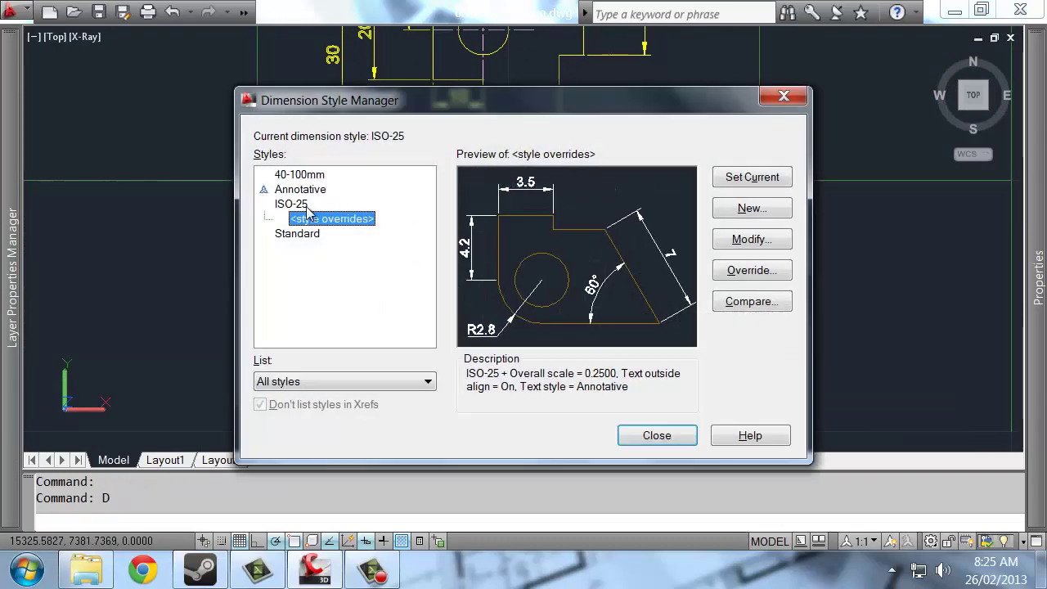
click(308, 205)
click(787, 96)
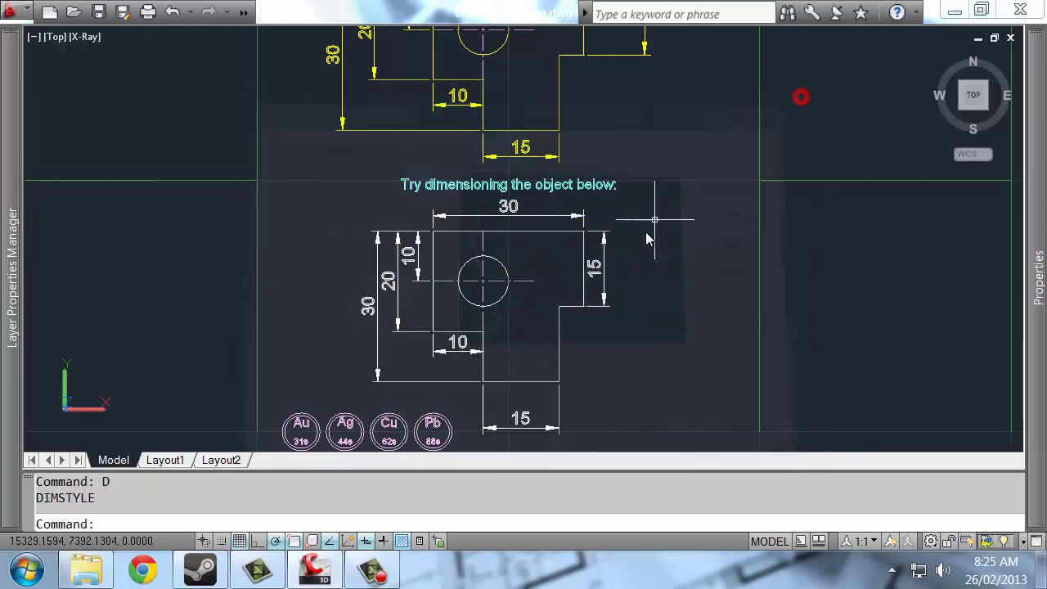
Check which dimension style the 15 mm vertical dimension of the white practice object uses, and clear the selection
click(622, 269)
click(591, 290)
mouse_move(1029, 357)
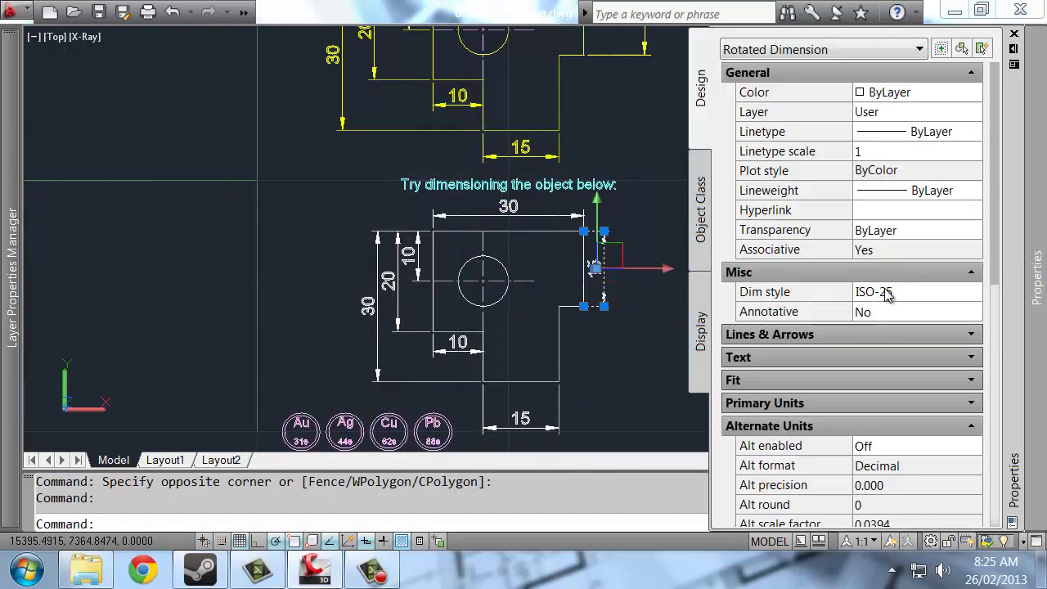
key(Escape)
key(Escape)
Modify the ISO-25 dimension style to use an overall scale of 0.3 for its dimension features
text(d)
key(Return)
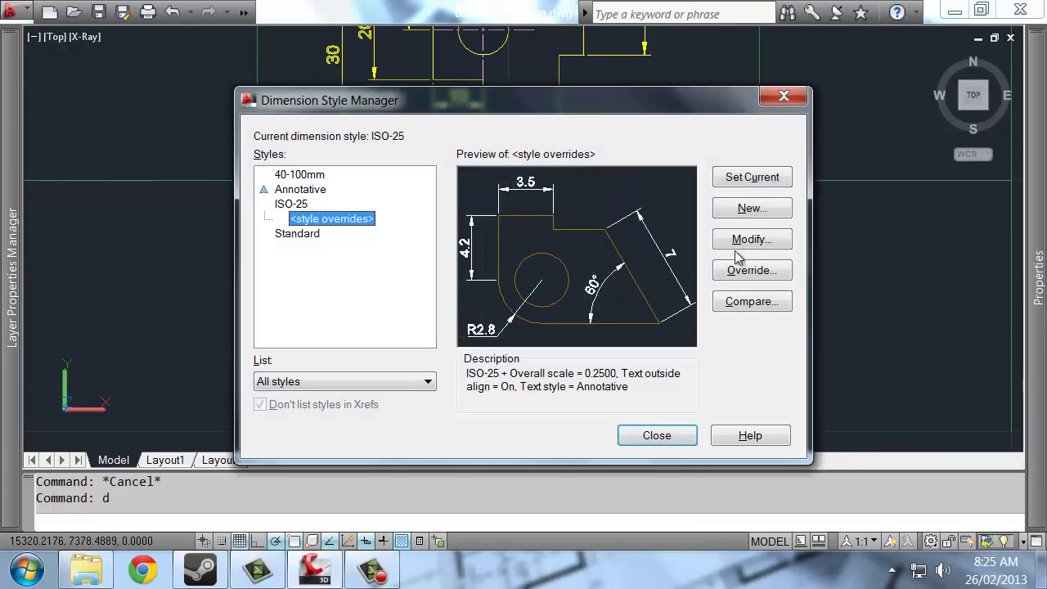
click(291, 204)
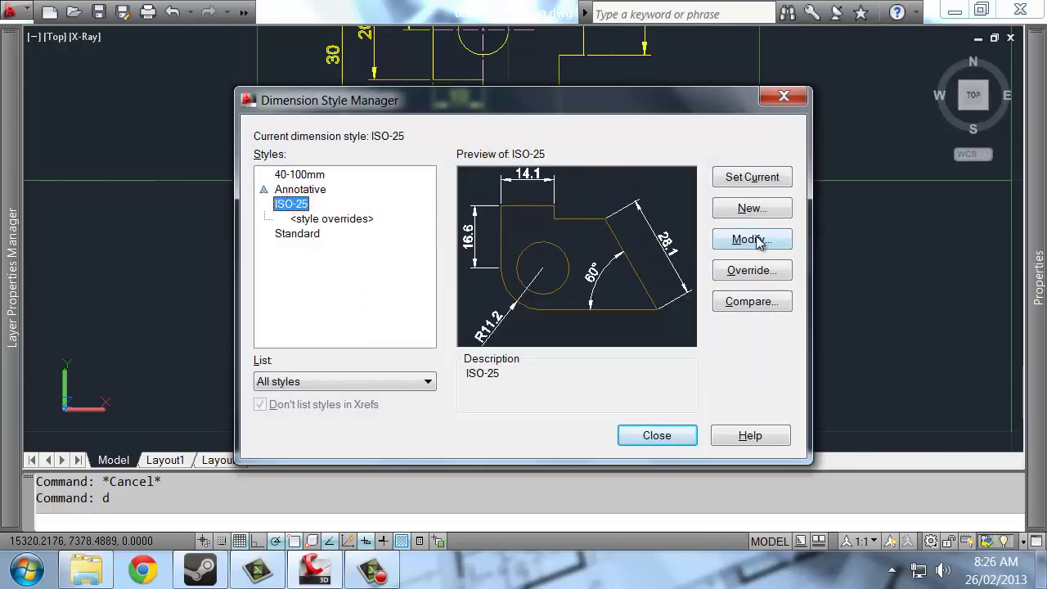
click(750, 240)
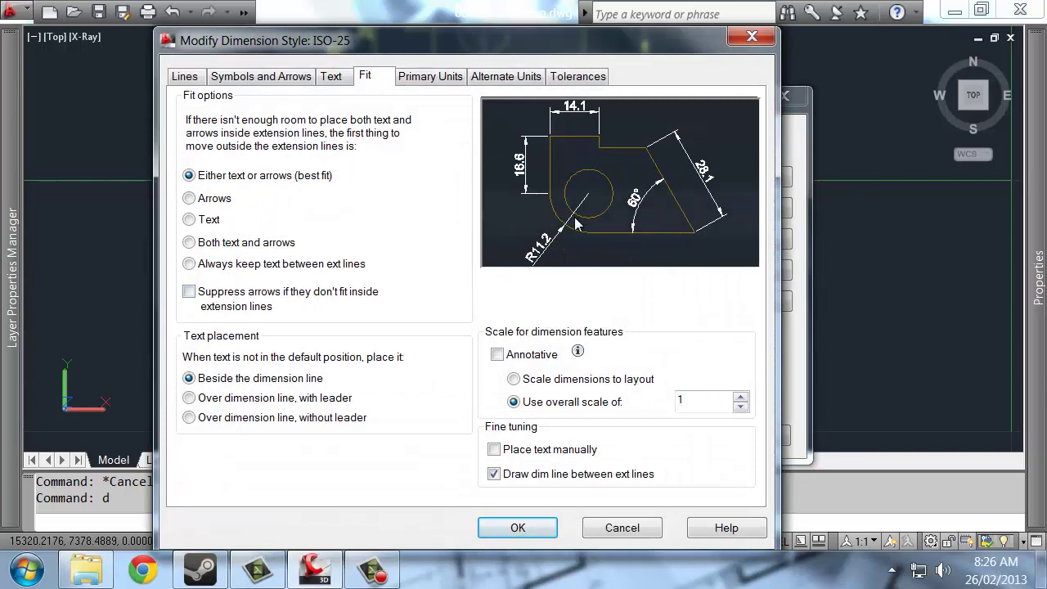
click(360, 76)
double_click(699, 404)
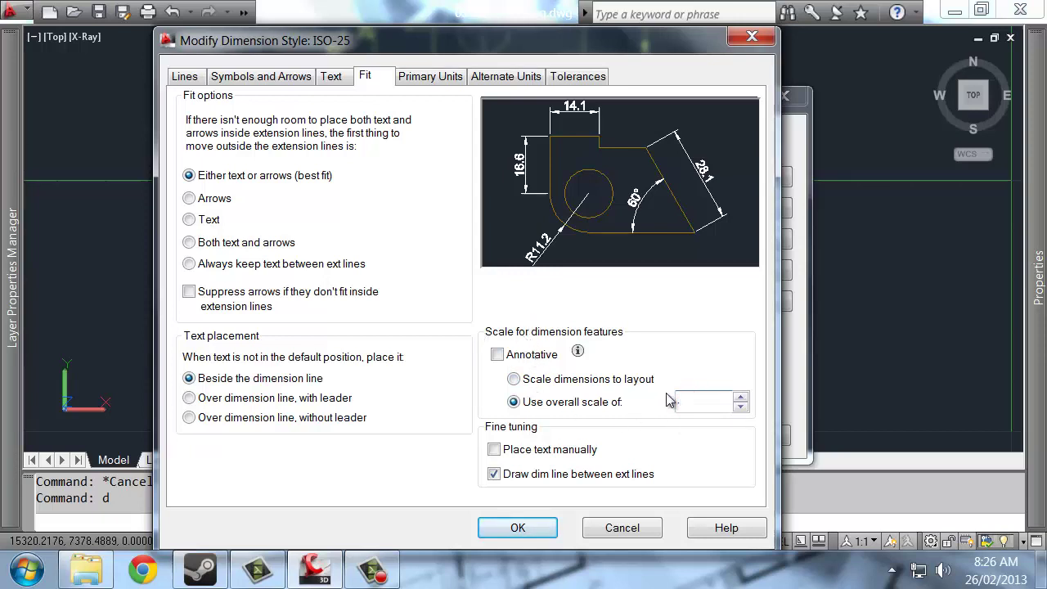
click(544, 530)
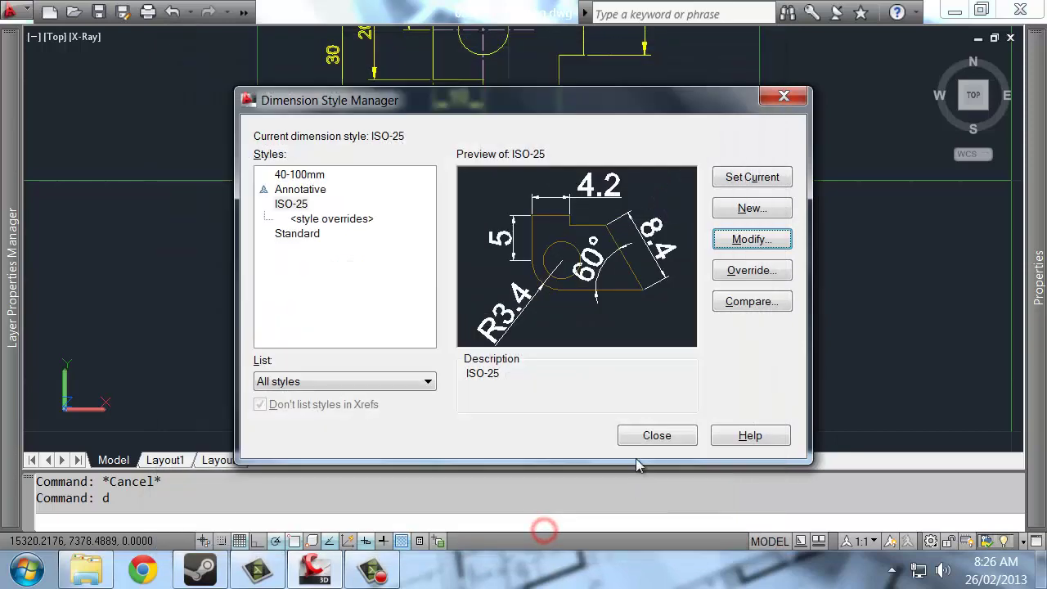
mouse_move(591, 91)
mouse_down()
mouse_move(547, 305)
mouse_move(322, 71)
mouse_move(334, 69)
mouse_up()
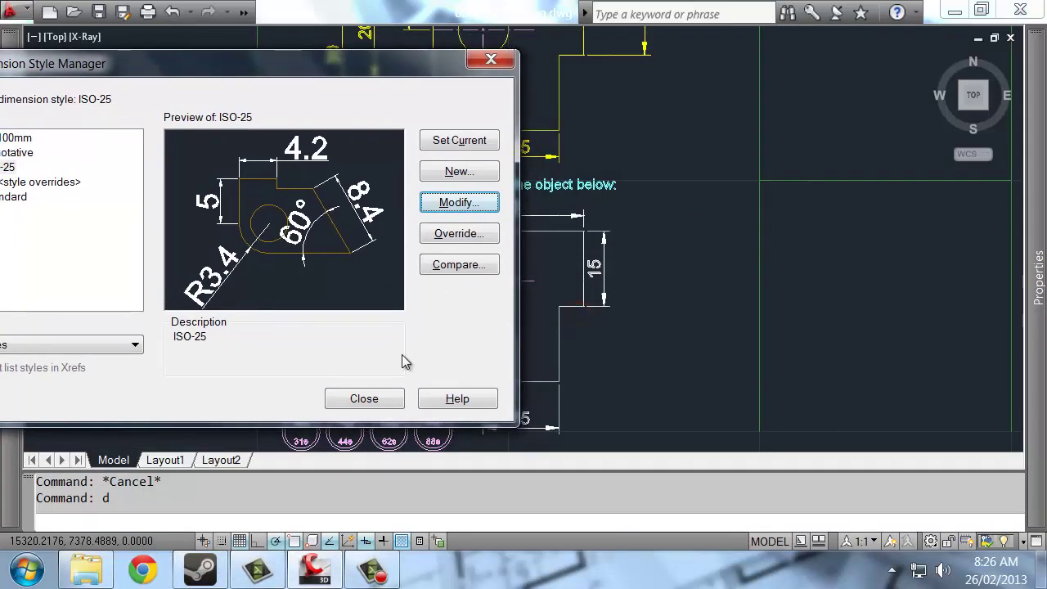
click(371, 401)
Examine the arrowheads, extension lines and text size of the practice object's dimensions up close
scroll(604, 225, up, 5)
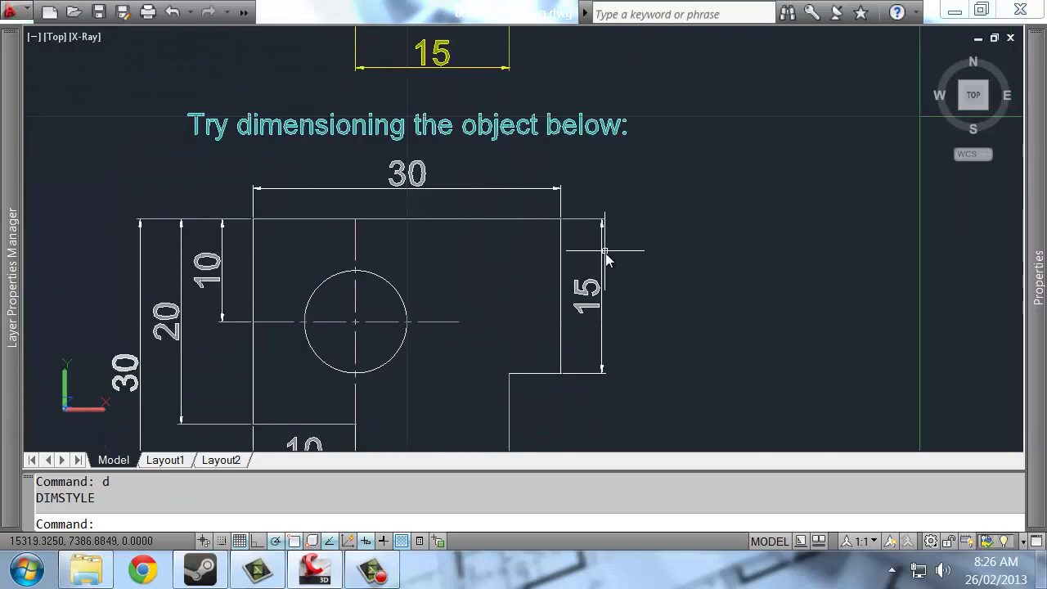
scroll(601, 217, up, 3)
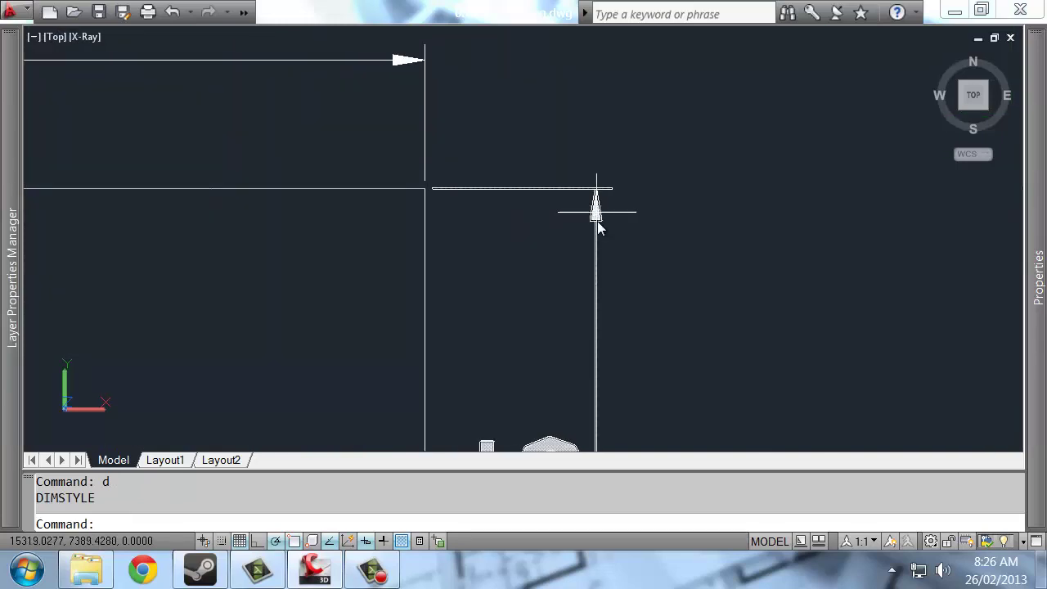
scroll(630, 199, up, 2)
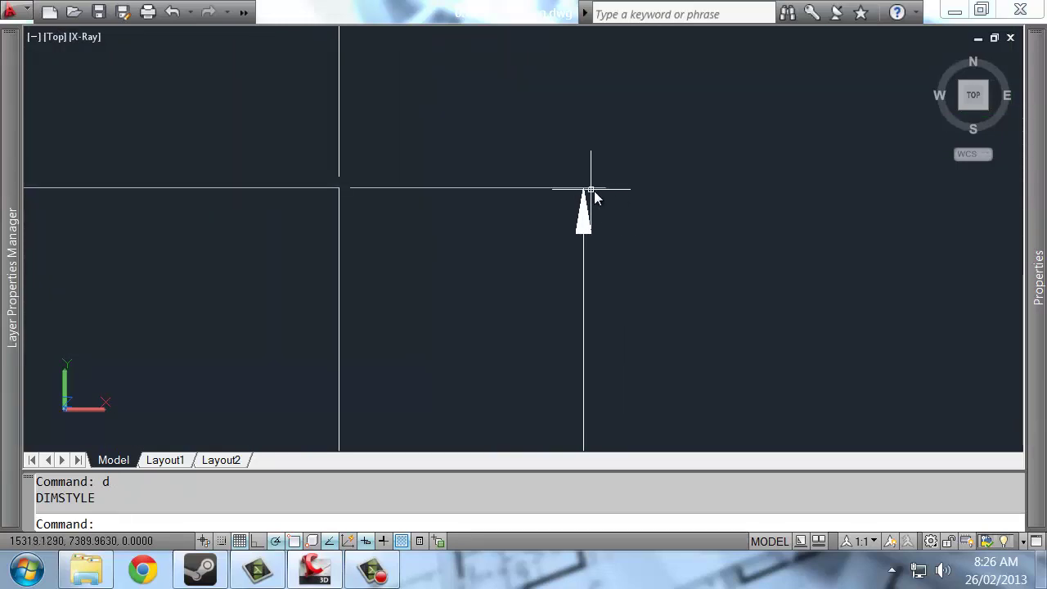
scroll(409, 209, down, 3)
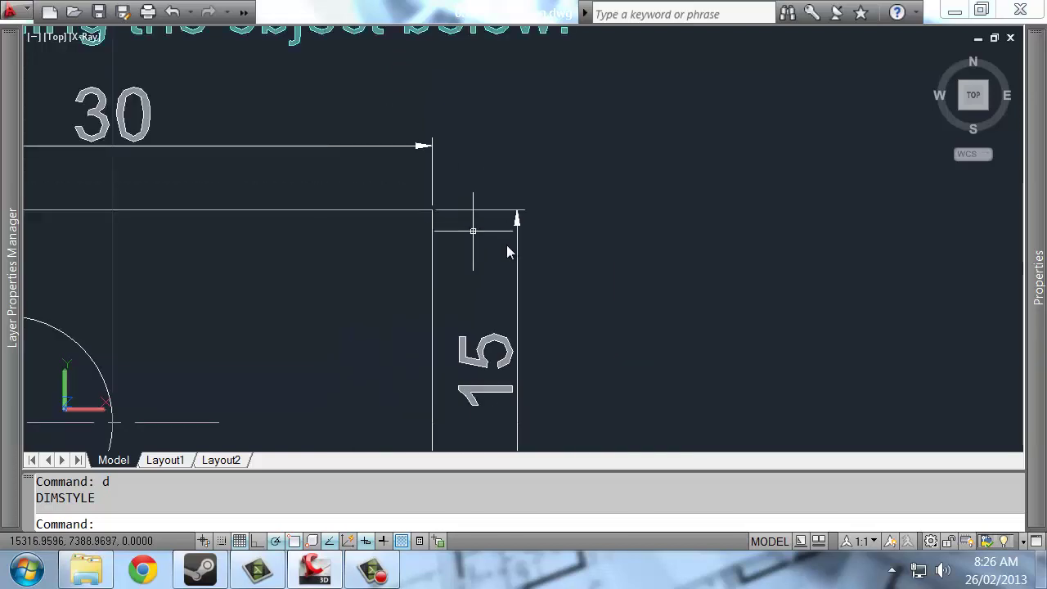
scroll(524, 213, up, 2)
scroll(540, 205, down, 4)
mouse_move(577, 206)
middle_down()
mouse_move(666, 222)
mouse_move(681, 236)
middle_up()
Change the ISO-25 dimension style's text style to Annotative and lower its overall scale
text(d)
key(Return)
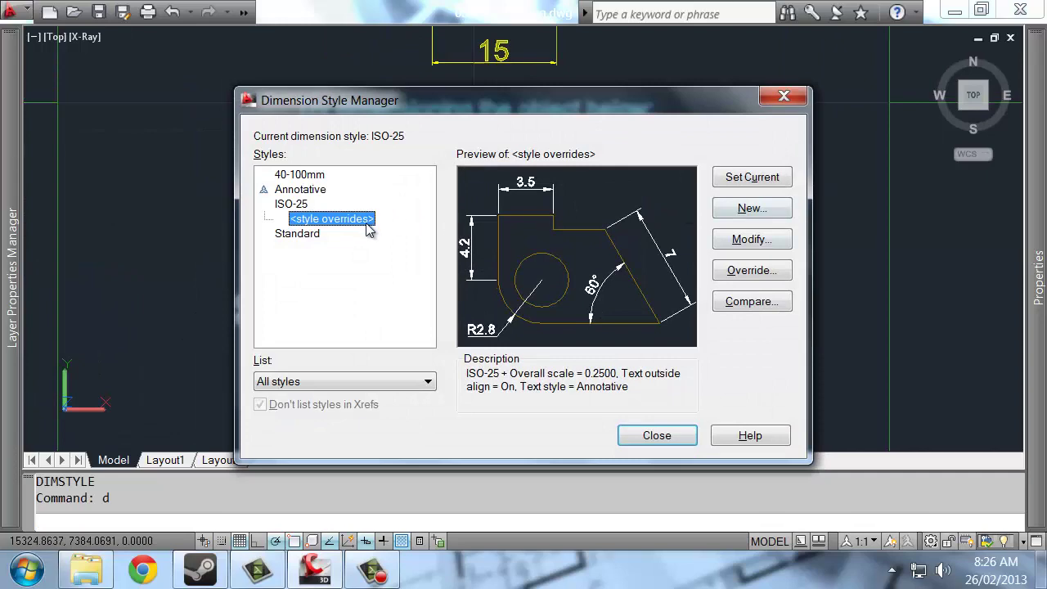
click(291, 204)
click(752, 239)
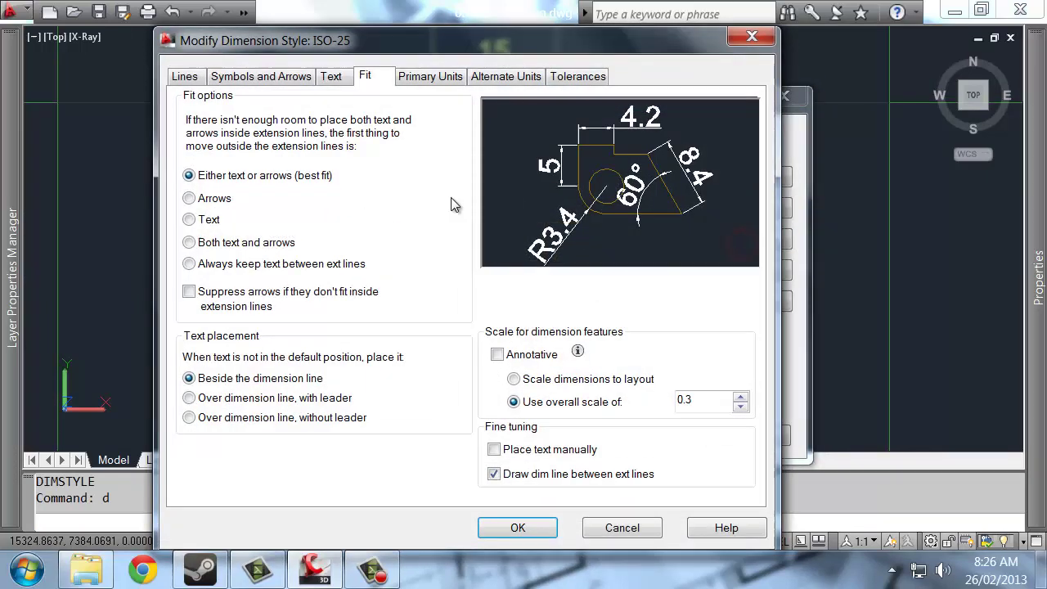
click(331, 78)
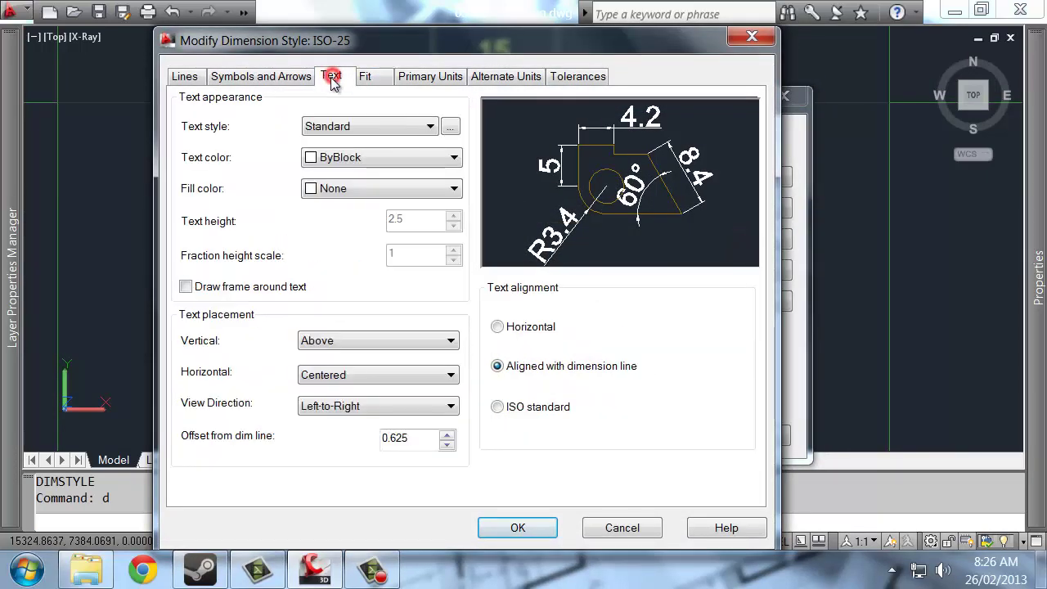
click(380, 128)
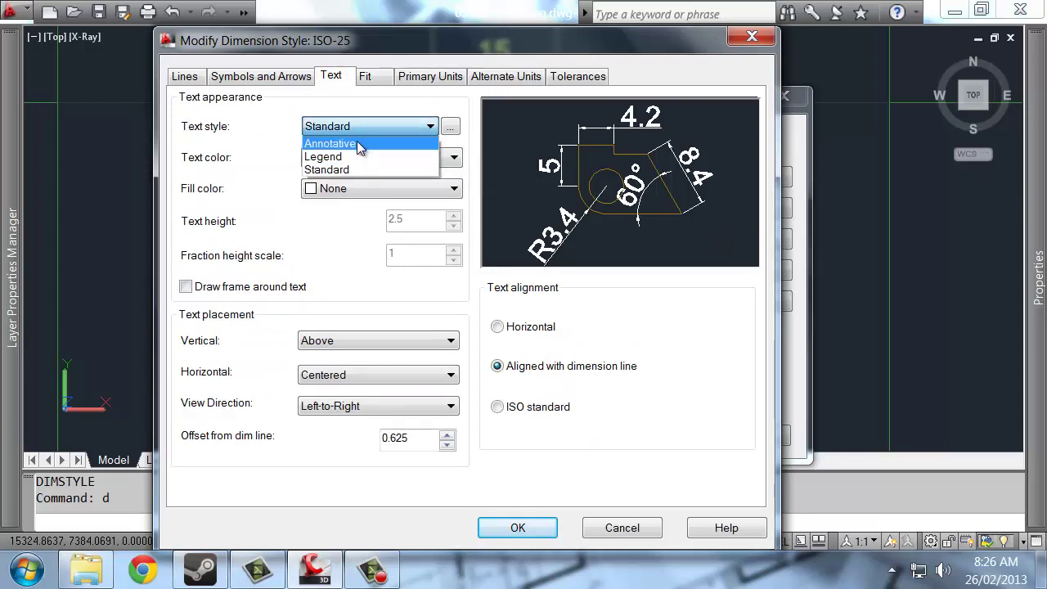
click(357, 143)
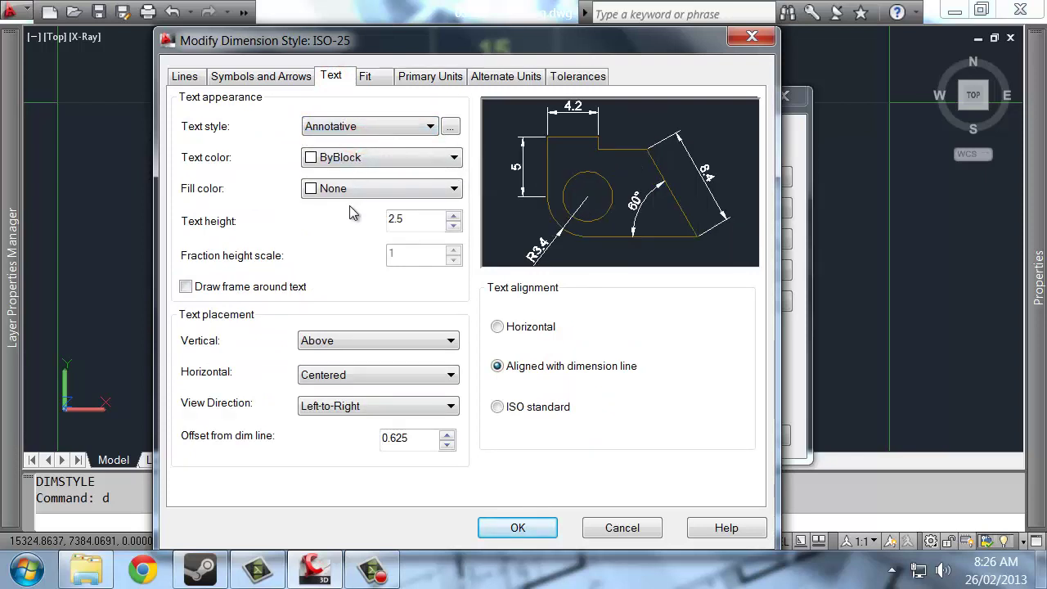
click(378, 78)
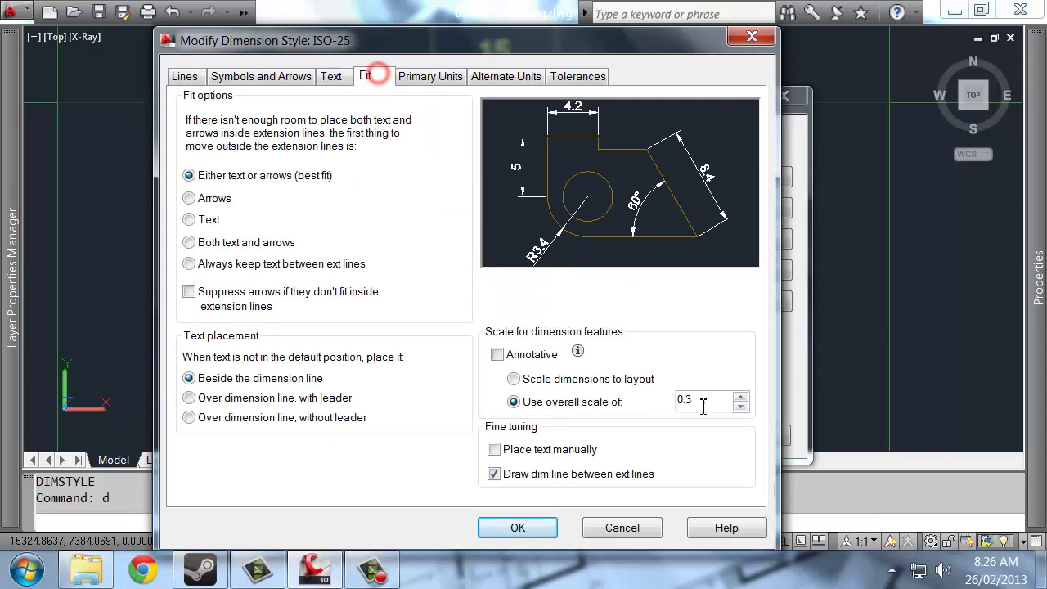
click(335, 77)
click(540, 531)
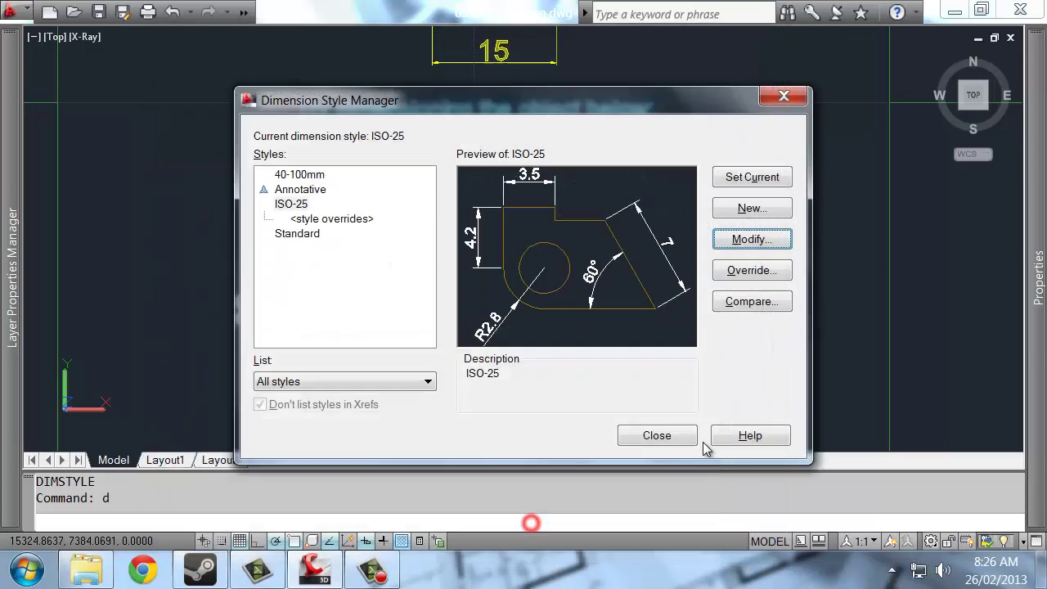
click(661, 434)
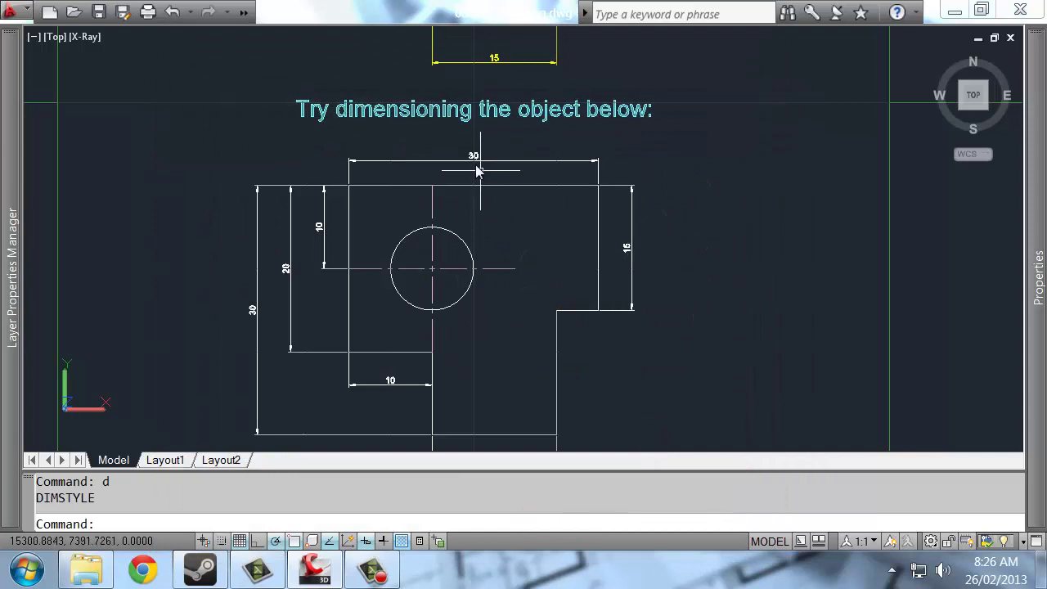
Examine the restyled dimension text and arrows on the practice object and across the neighbouring tutorial panels
scroll(475, 163, up, 4)
scroll(523, 179, down, 2)
scroll(703, 237, down, 3)
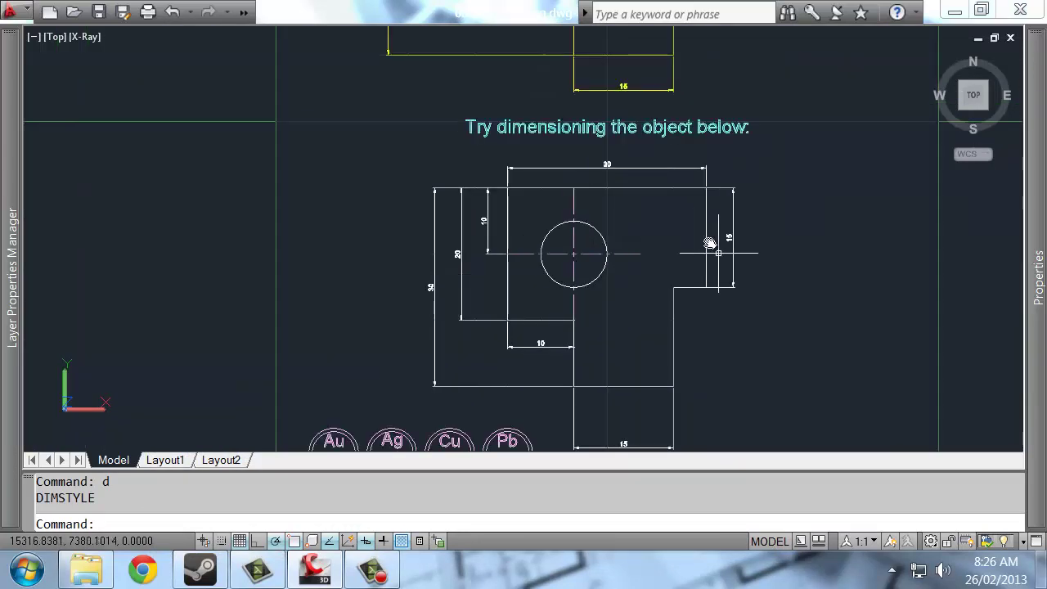
scroll(638, 180, up, 4)
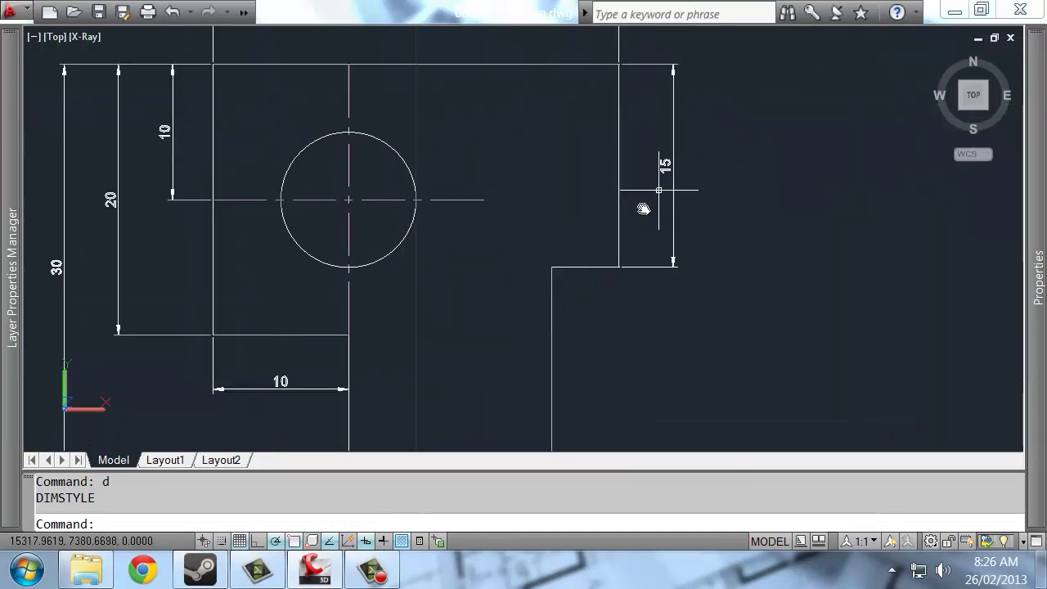
mouse_move(658, 190)
middle_down()
mouse_move(695, 243)
mouse_move(698, 270)
middle_up()
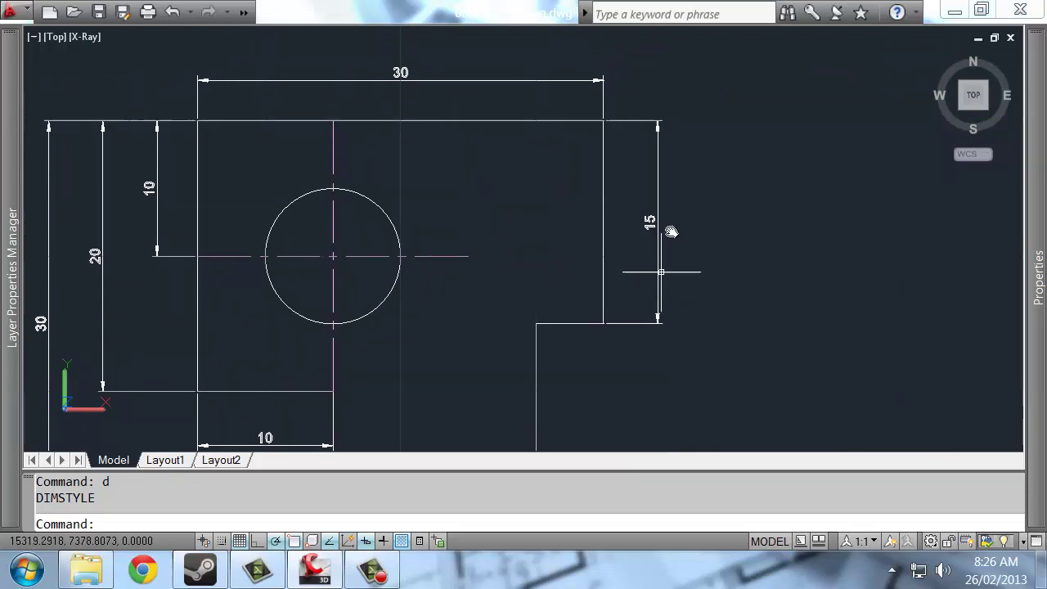
scroll(696, 287, down, 2)
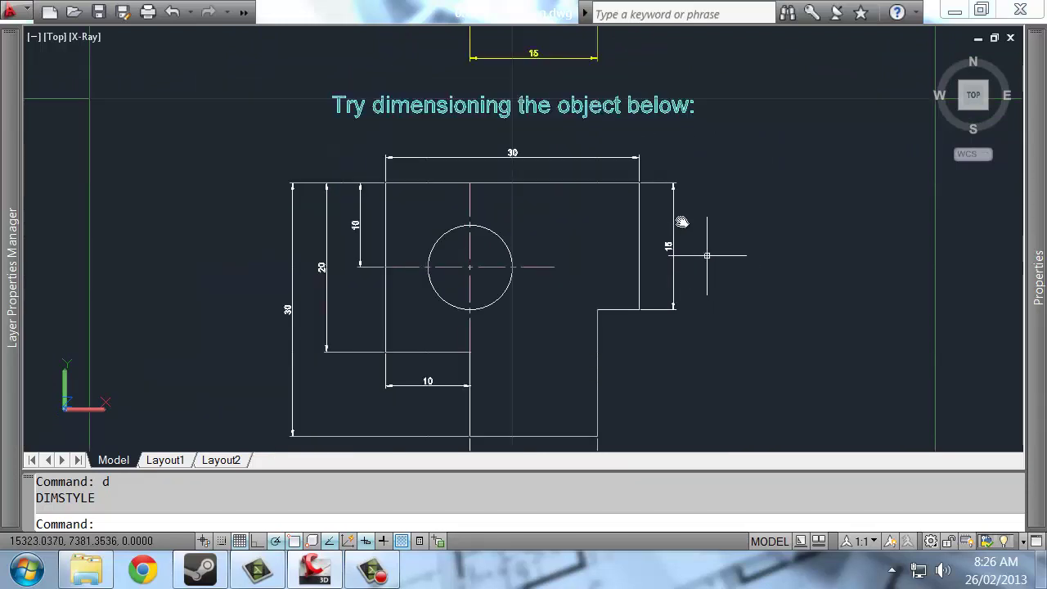
middle_drag(810, 213, 790, 196)
mouse_move(721, 242)
middle_down()
mouse_move(712, 145)
mouse_move(708, 204)
middle_up()
scroll(717, 164, down, 3)
scroll(661, 180, up, 6)
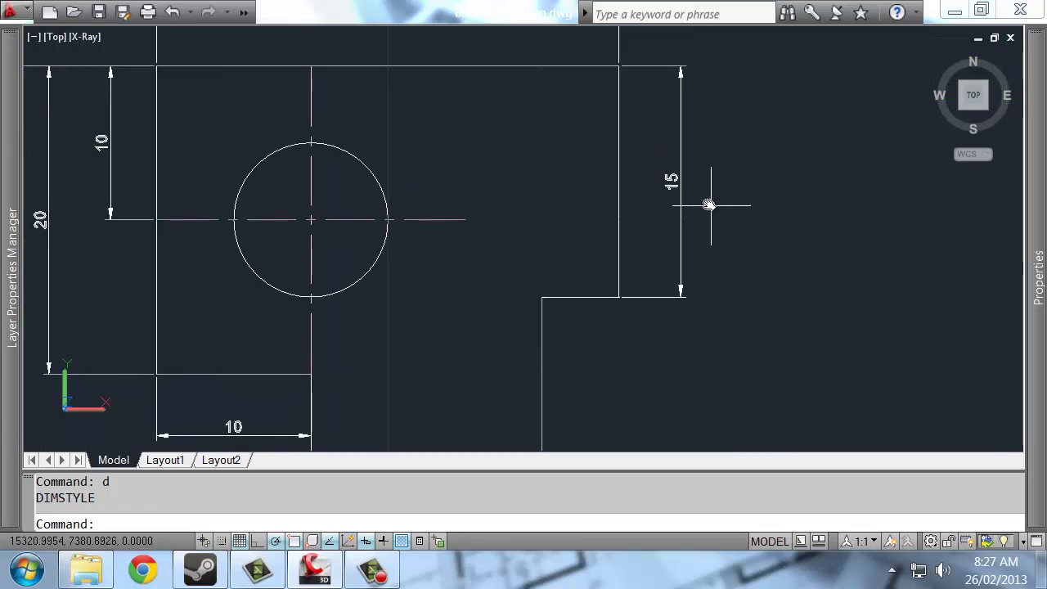
scroll(695, 194, down, 2)
scroll(718, 201, down, 2)
scroll(704, 172, down, 4)
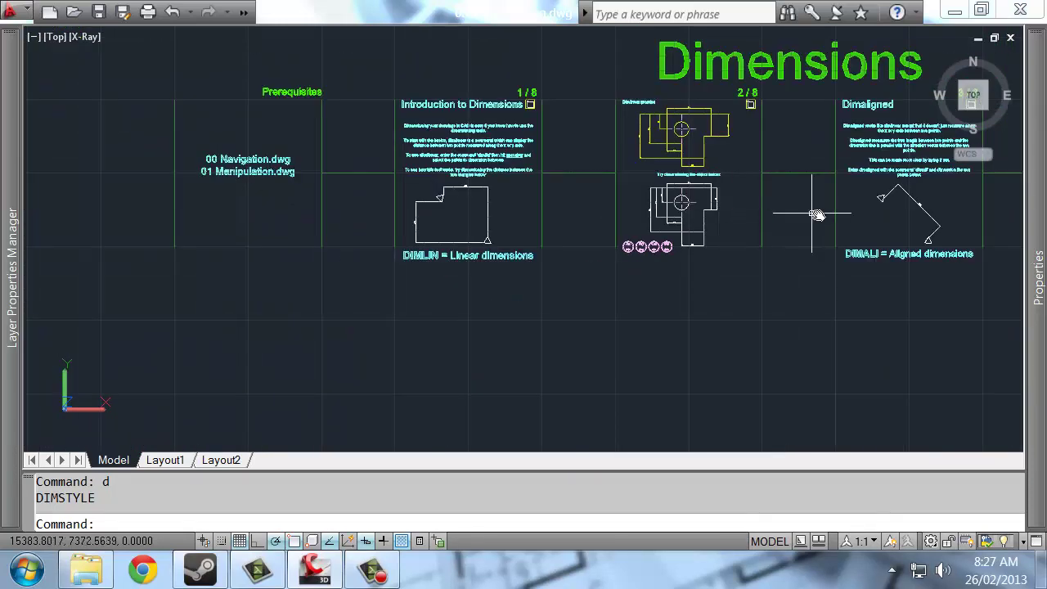
Modify the ISO-25 dimension style to use an overall scale of 1 for its dimension features
middle_drag(908, 223, 526, 225)
scroll(526, 225, up, 7)
scroll(576, 167, down, 2)
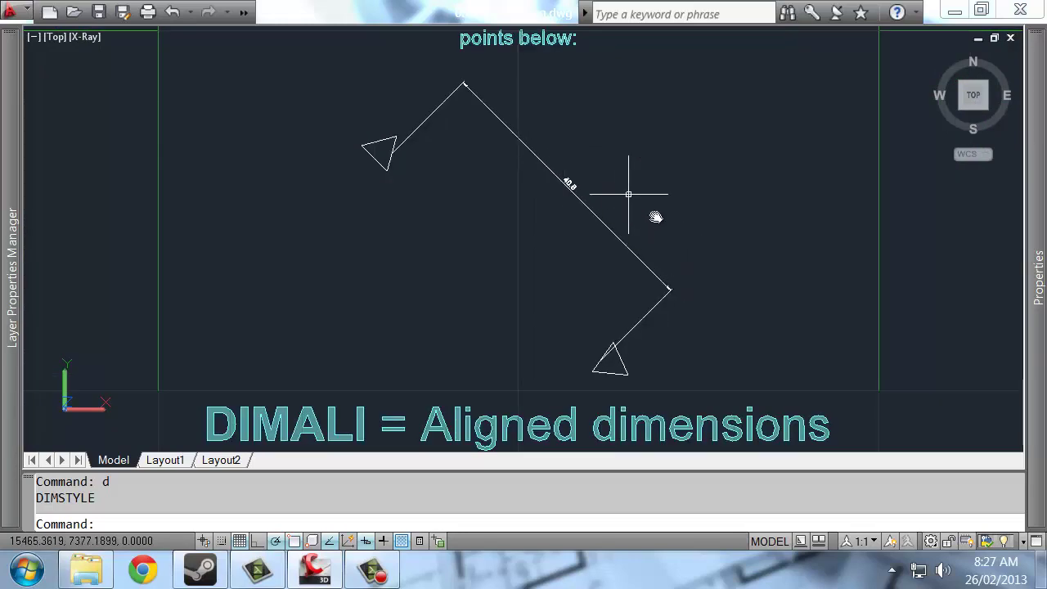
text(d)
key(Return)
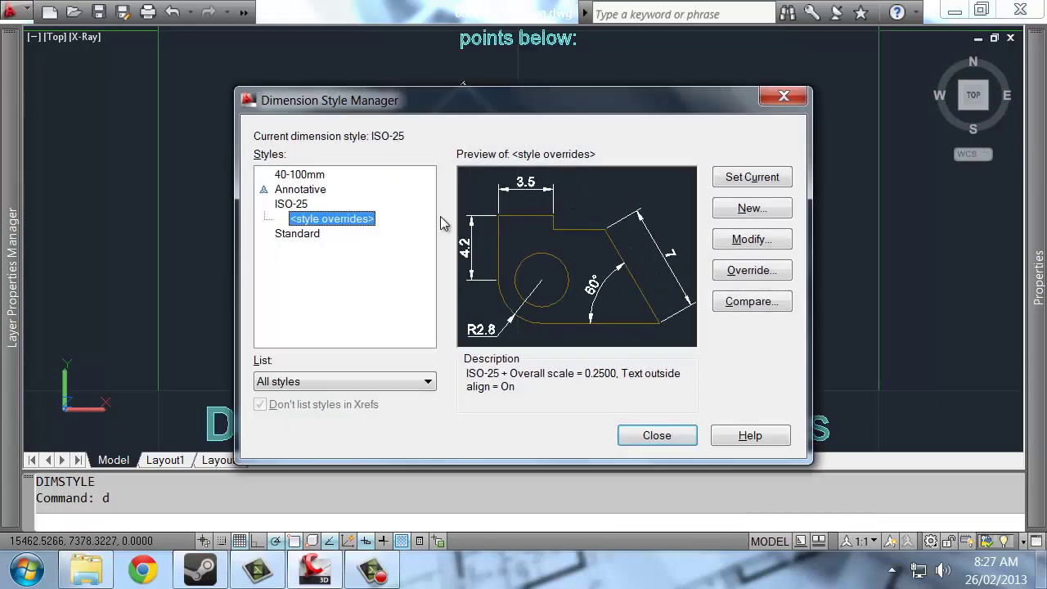
click(291, 204)
click(752, 239)
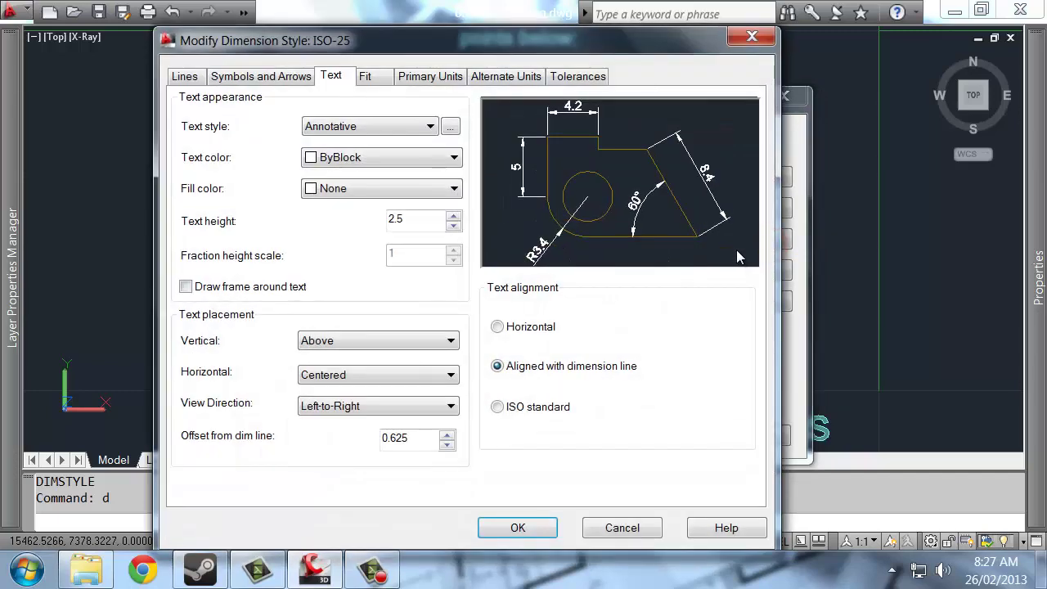
click(372, 78)
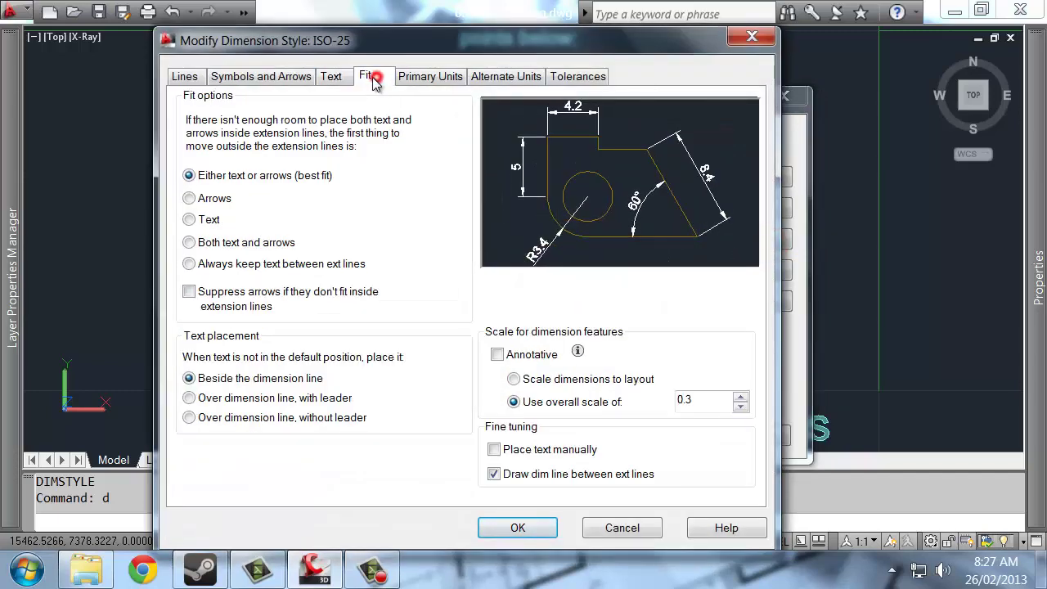
double_click(704, 400)
text(1)
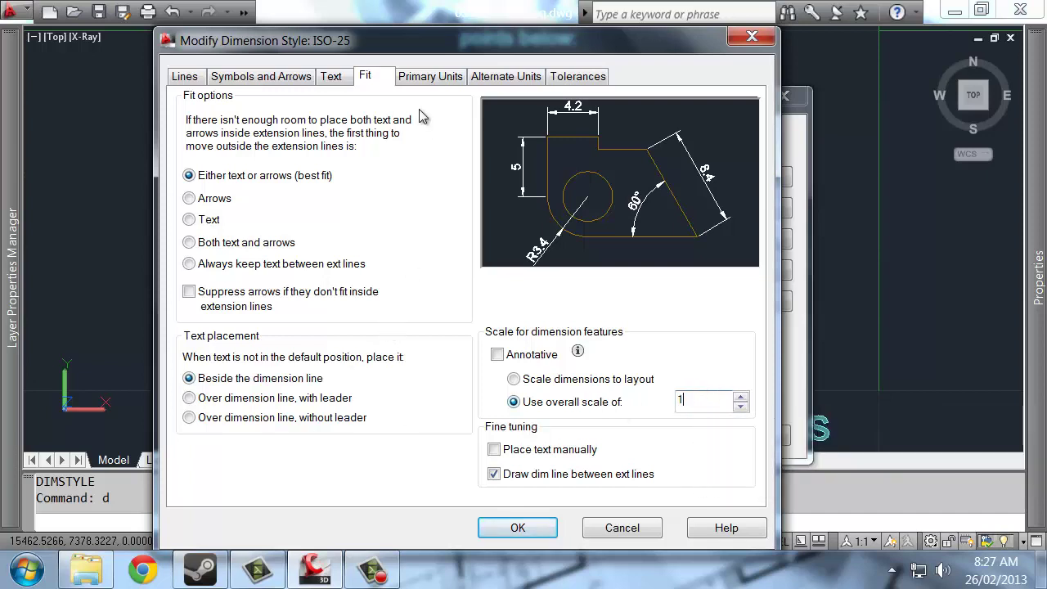
Give the ISO-25 style's linear dimensions the suffix m and a measurement scale factor of 0.001, and apply the changes
click(429, 76)
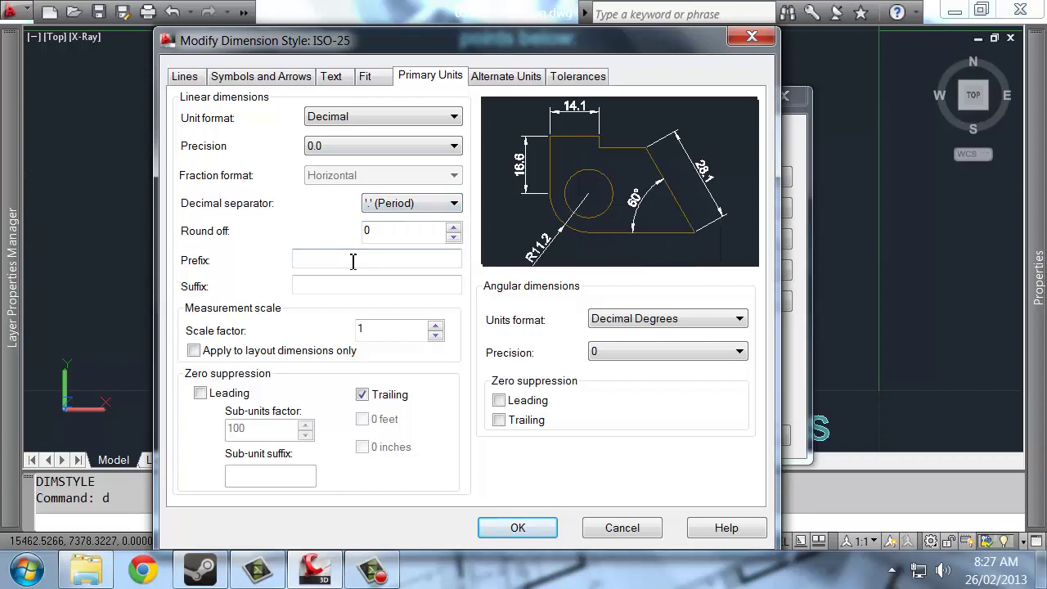
click(335, 285)
text(m)
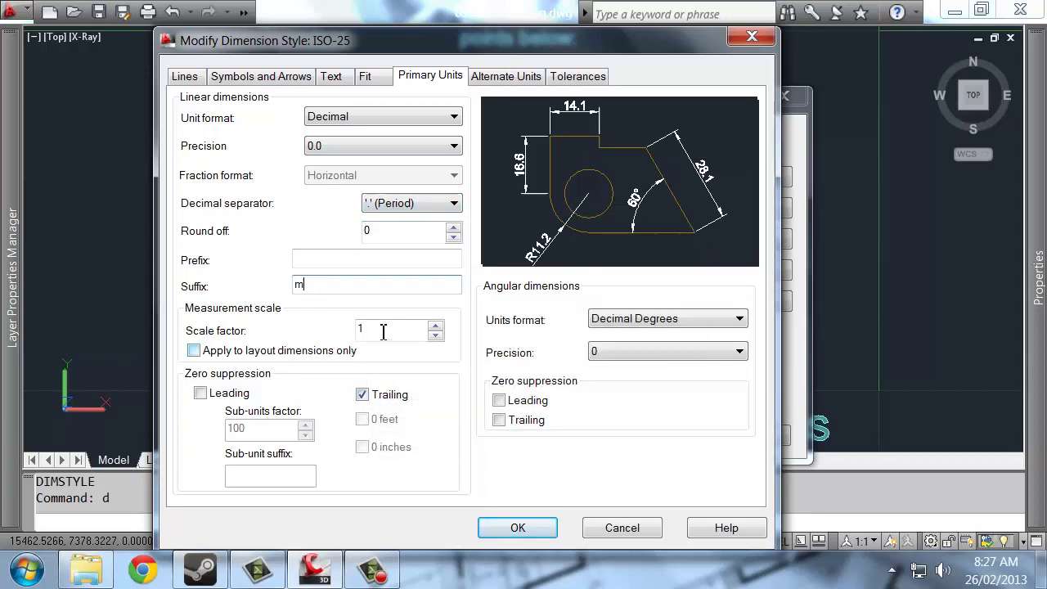
click(385, 328)
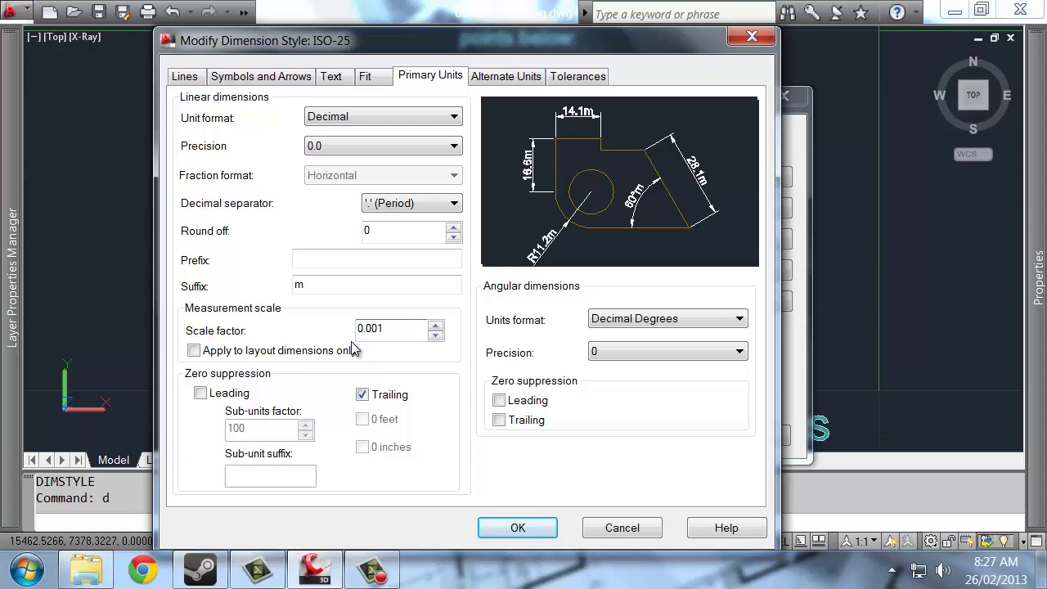
click(518, 530)
click(642, 432)
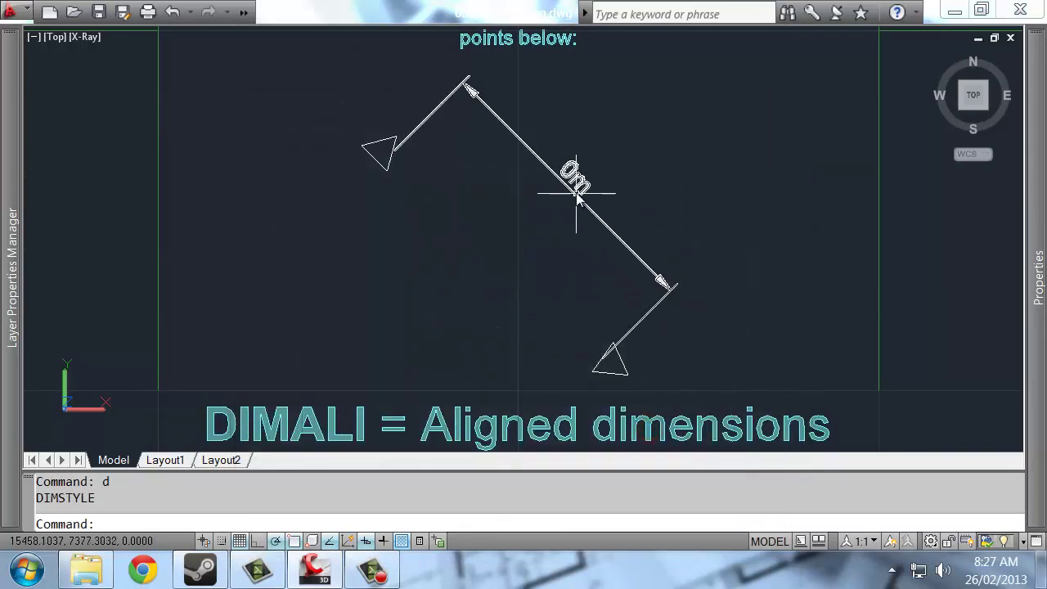
Set the linear dimension precision of the ISO-25 style to 0.000 and apply it to the drawing
scroll(608, 171, up, 2)
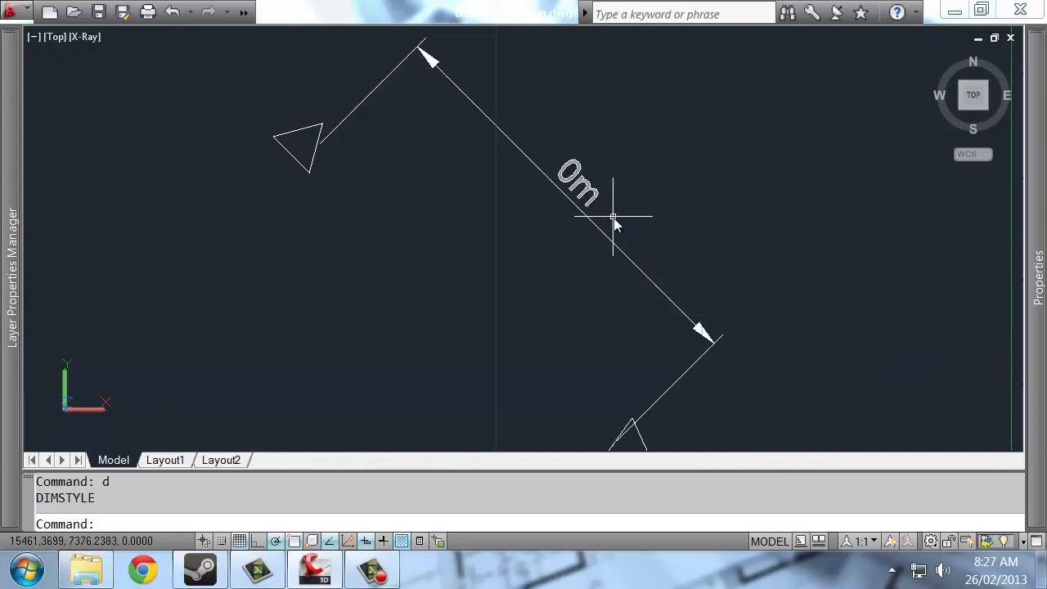
text(d)
key(Return)
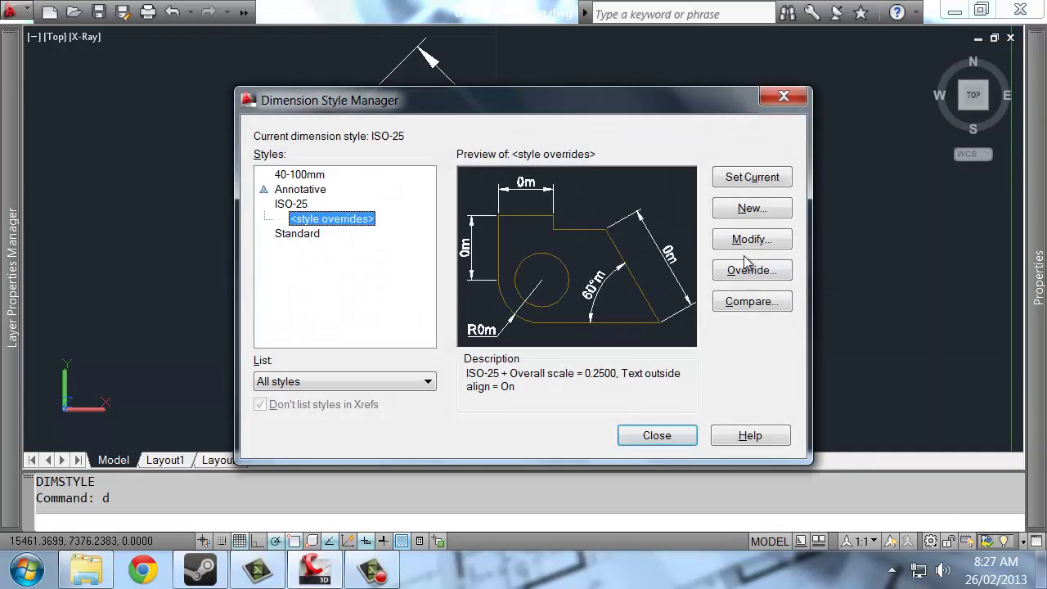
click(291, 203)
click(752, 239)
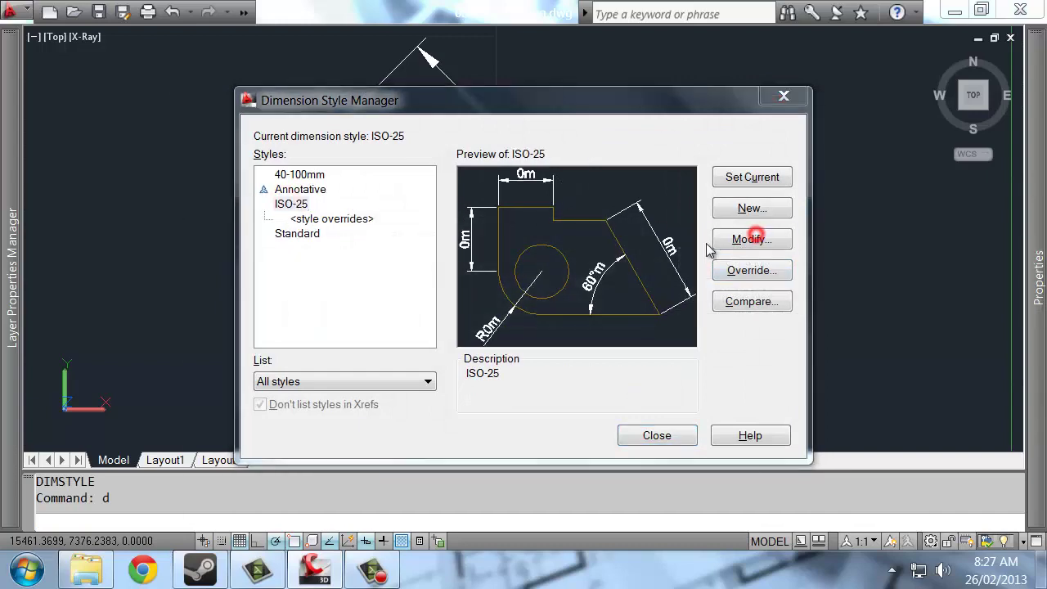
click(420, 145)
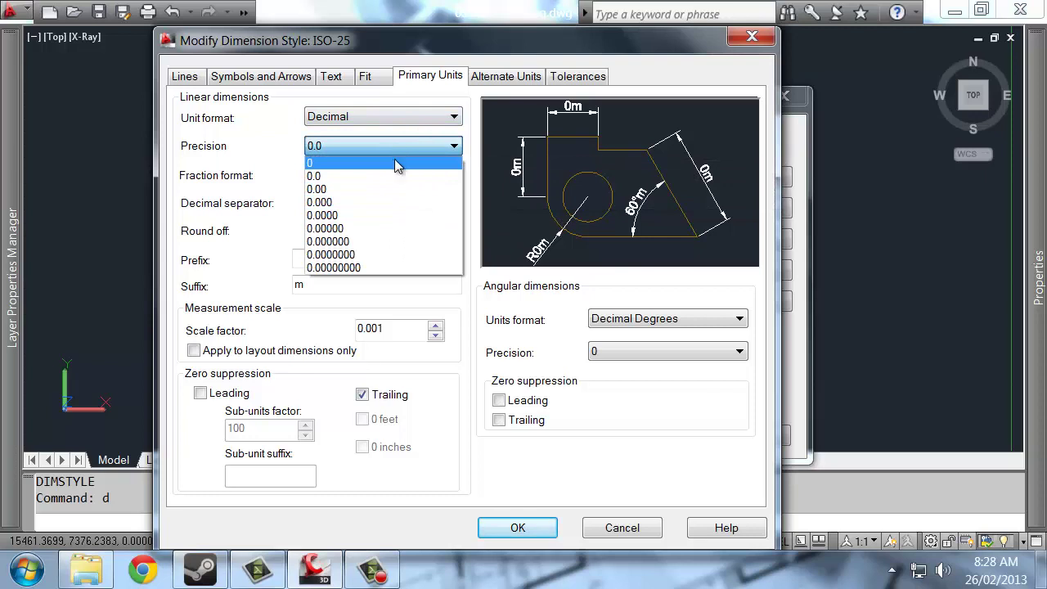
click(378, 204)
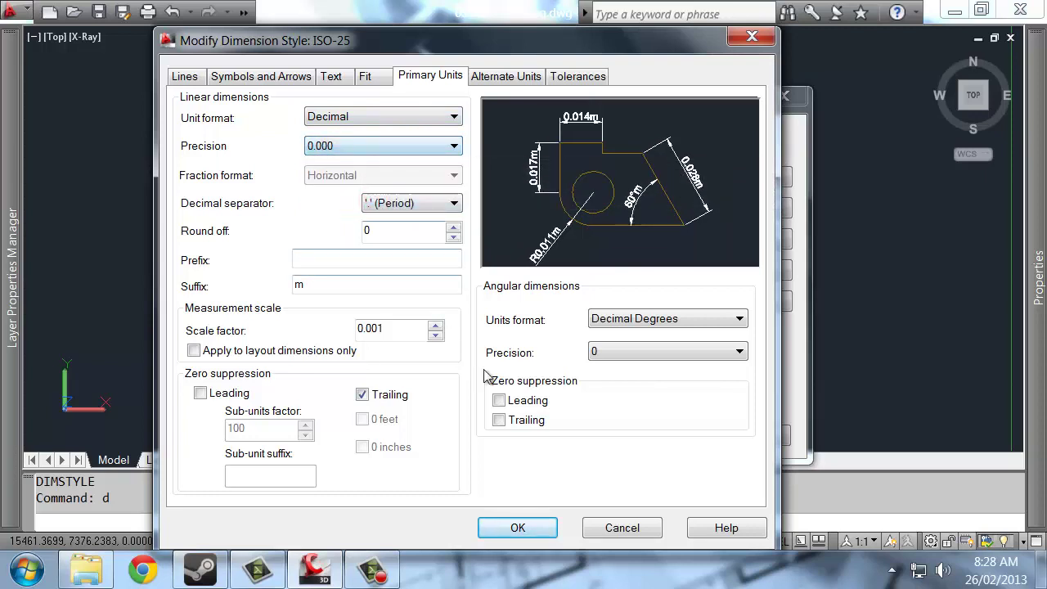
click(518, 528)
click(661, 435)
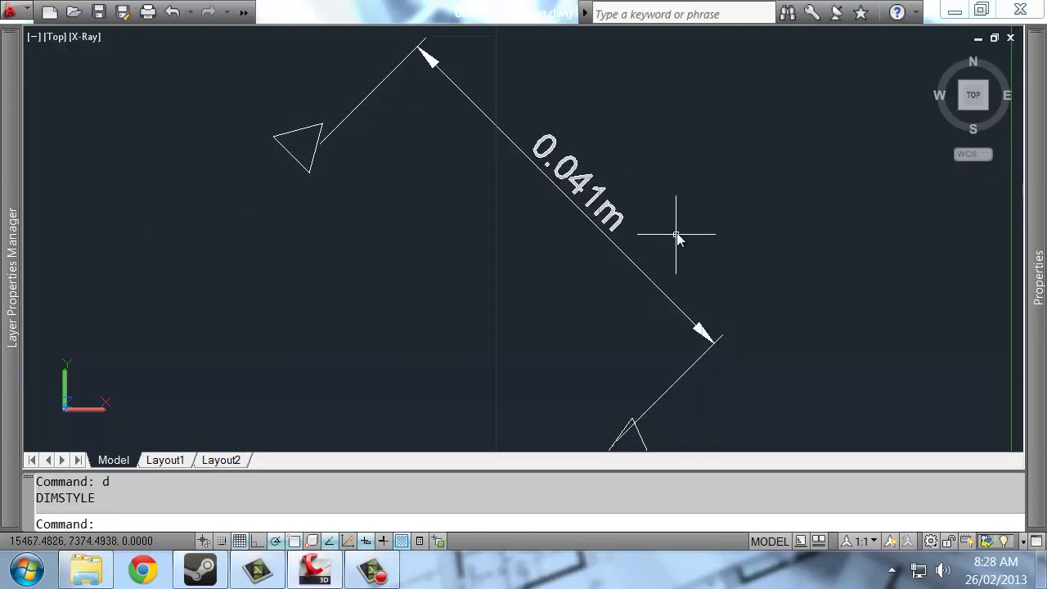
Review the ISO-25 style's line, arrow and primary unit settings without changing them, and close the Dimension Style Manager
mouse_move(677, 235)
middle_down()
mouse_move(625, 191)
mouse_move(550, 201)
middle_up()
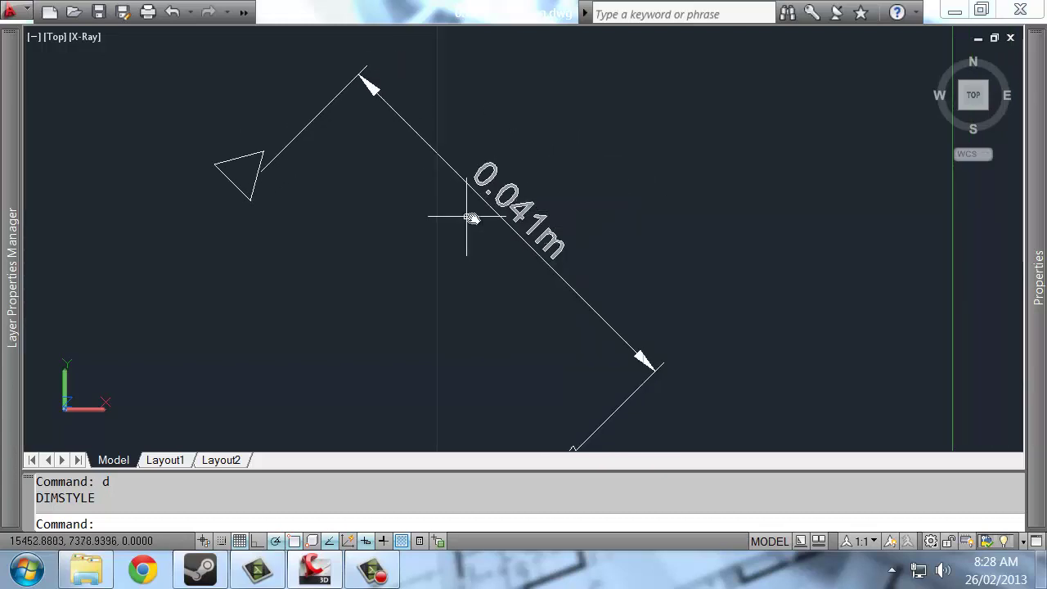
scroll(631, 246, down, 3)
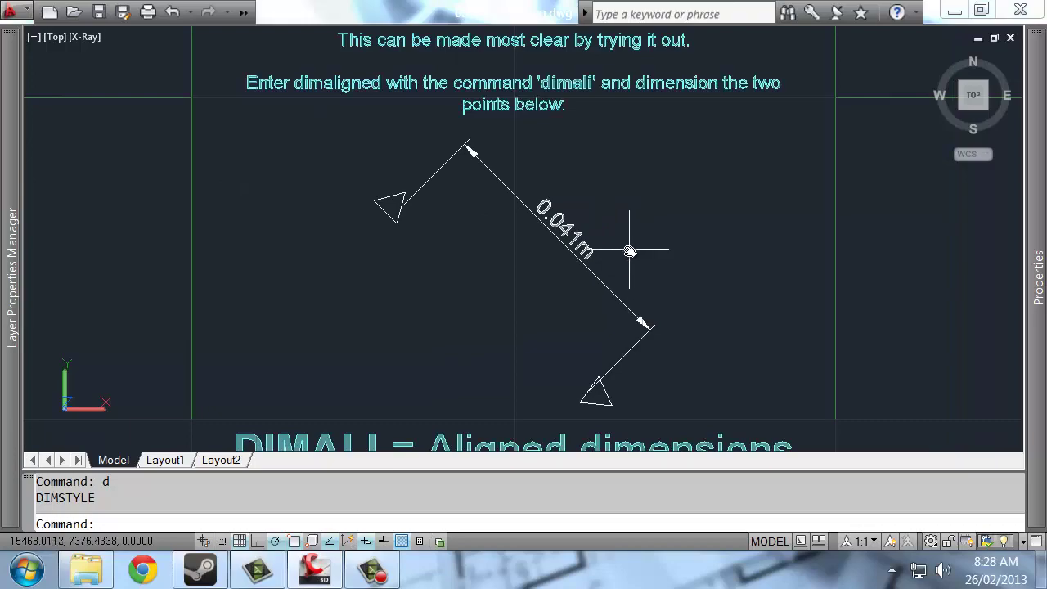
text(d)
key(Return)
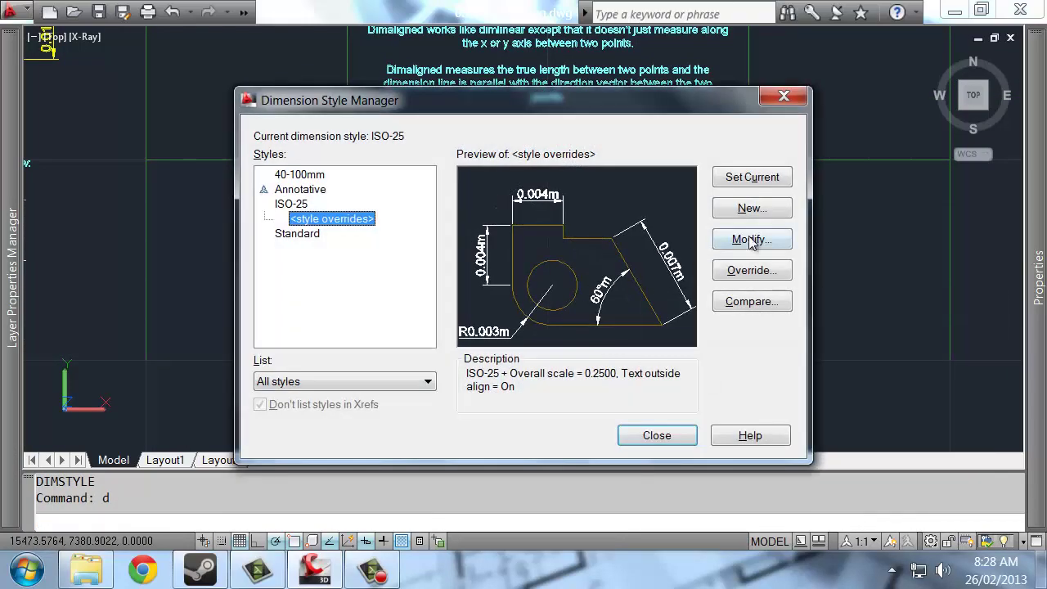
click(284, 203)
click(752, 239)
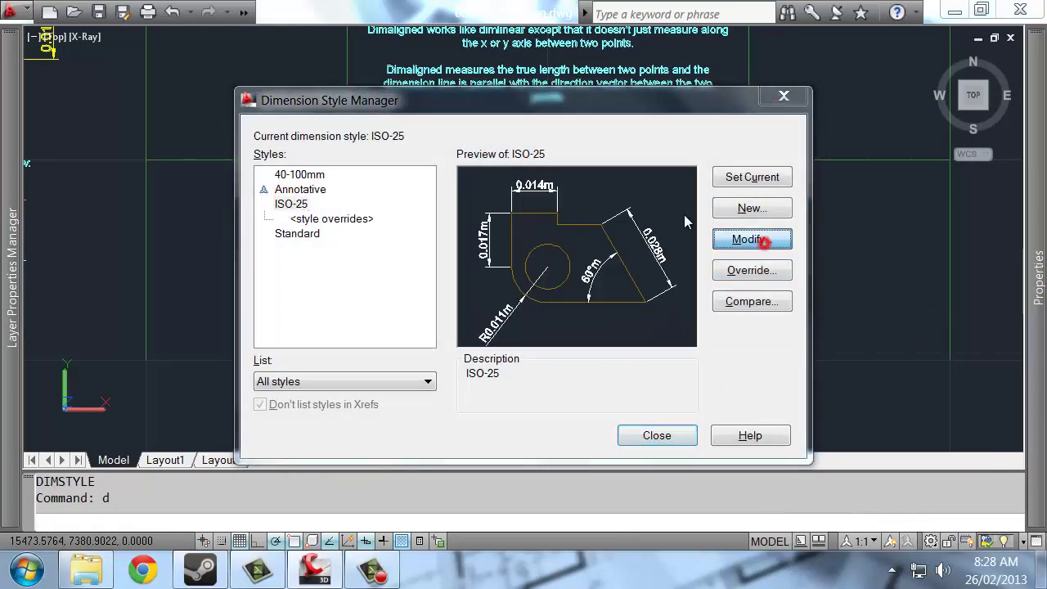
click(192, 79)
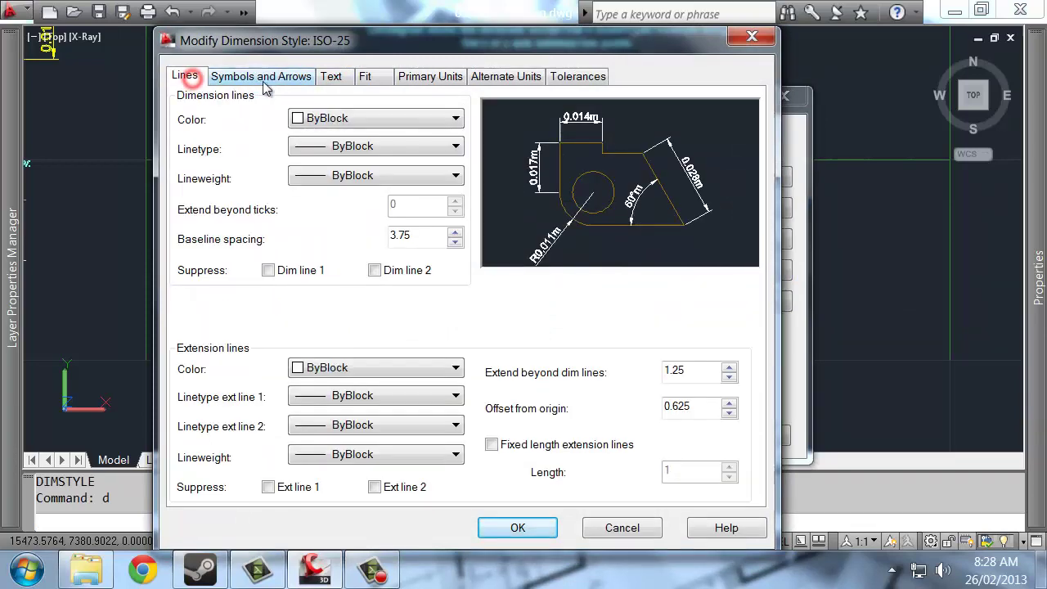
click(263, 76)
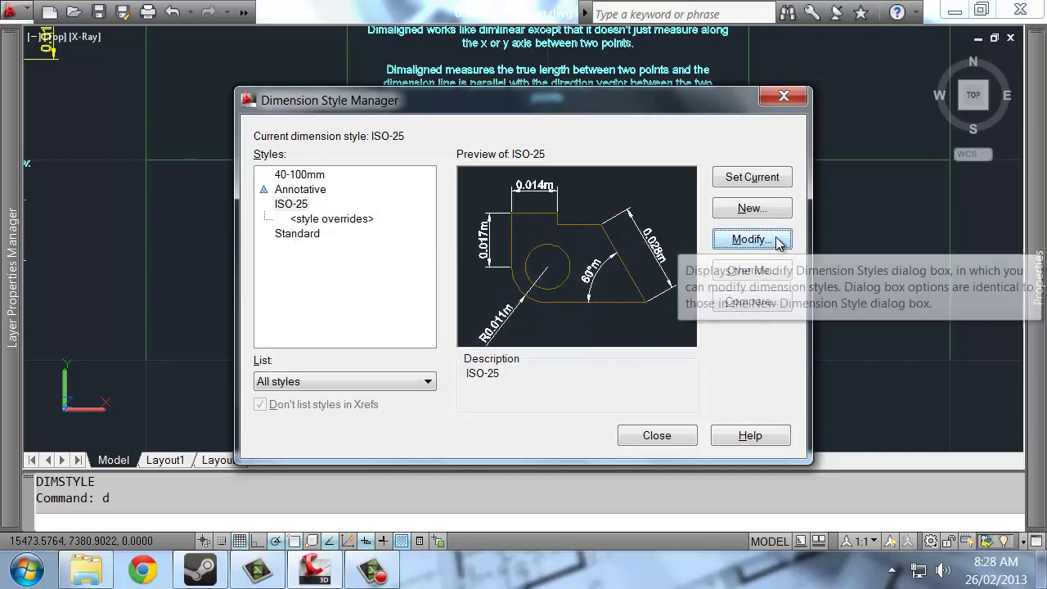
click(292, 206)
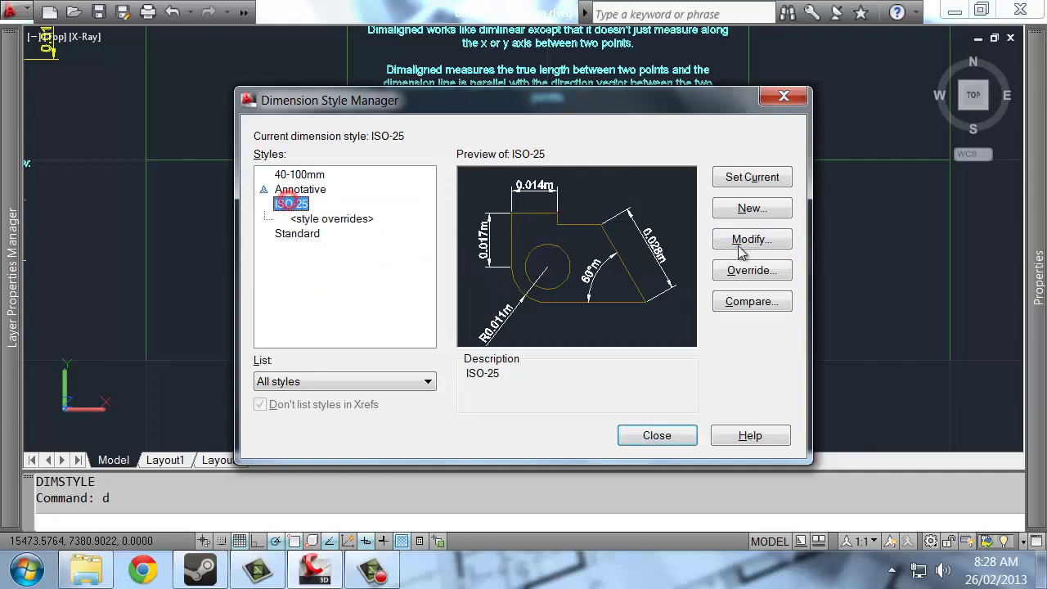
click(750, 240)
click(753, 37)
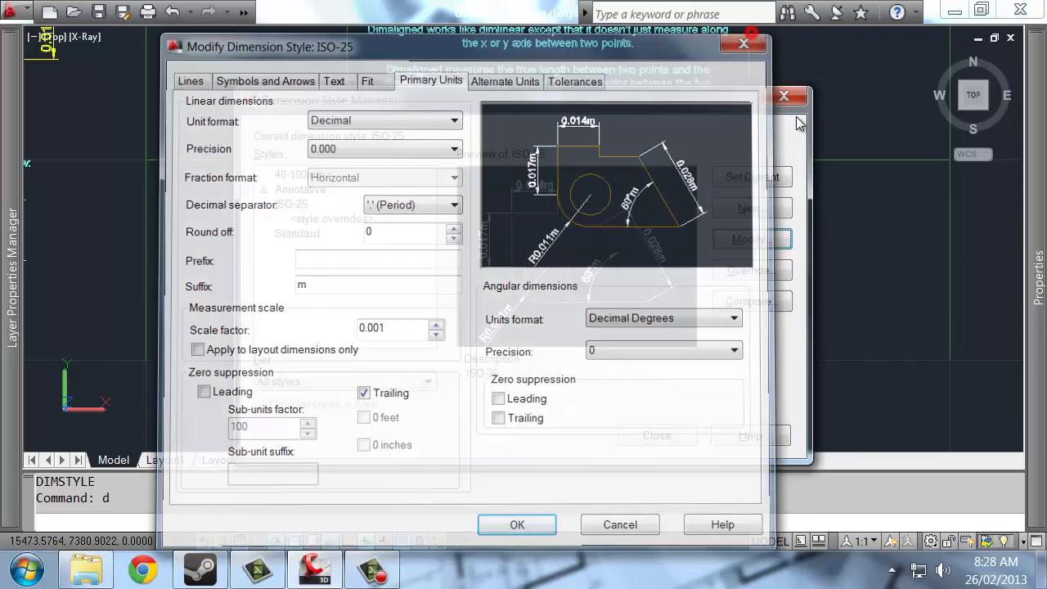
click(786, 96)
click(622, 237)
click(548, 246)
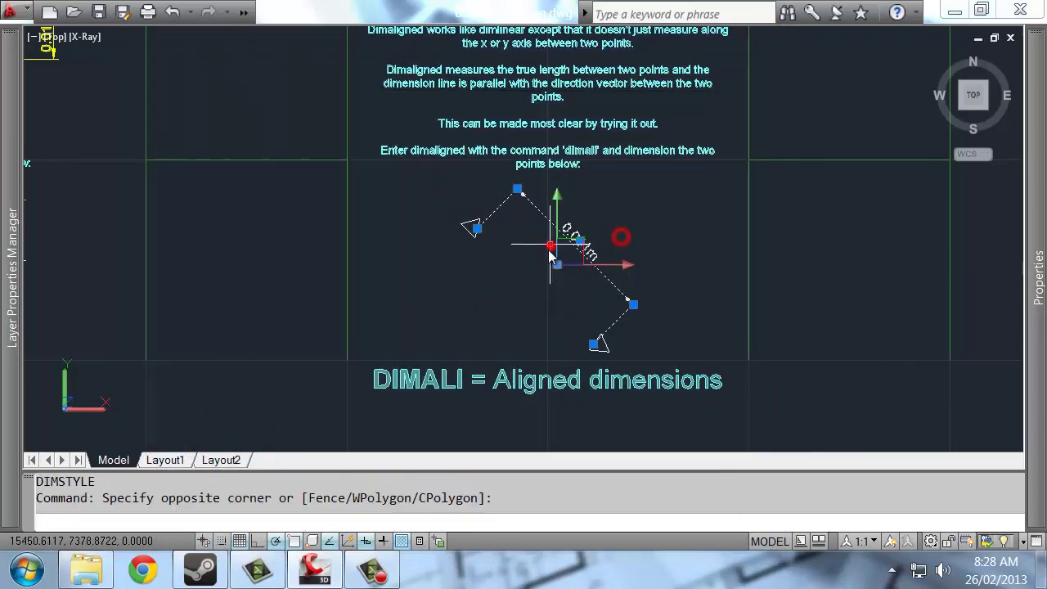
key(Escape)
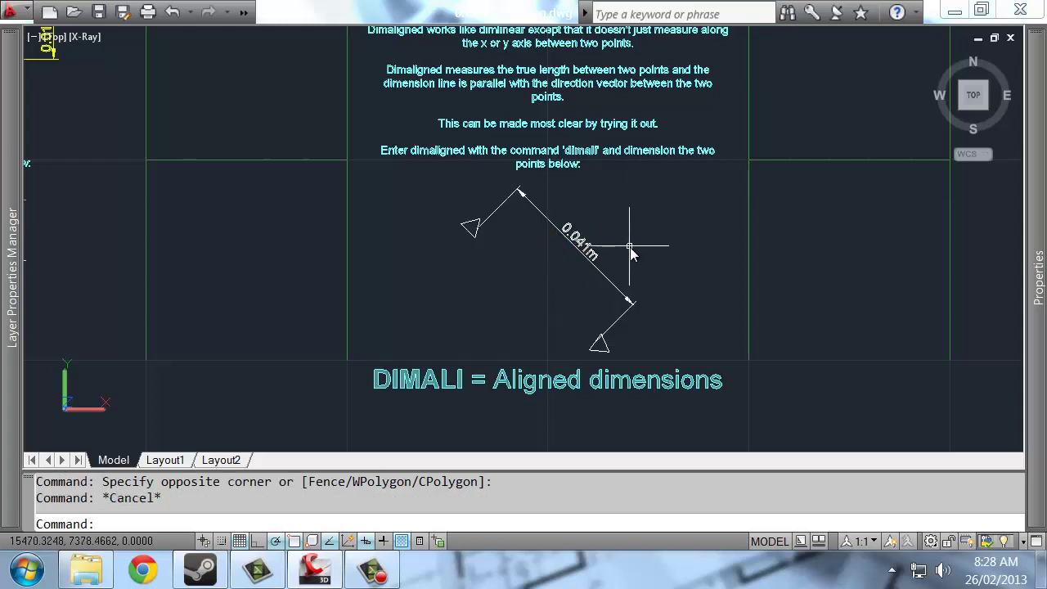
Examine the restyled linear and aligned dimensions across the Dimlinear practice, Dimaligned and Dimaligned practice panels
scroll(630, 252, down, 4)
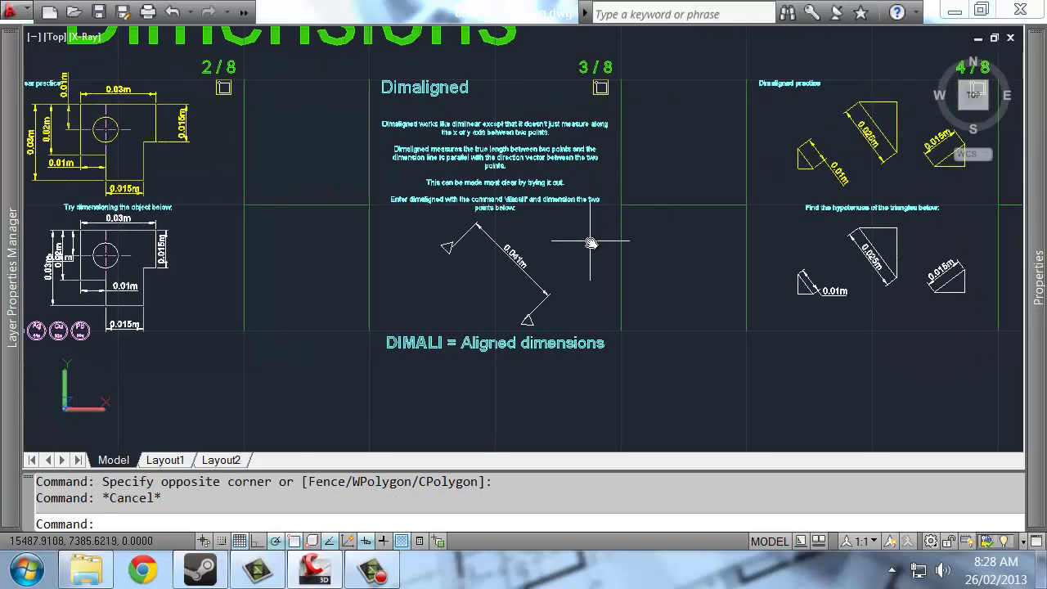
scroll(713, 251, up, 2)
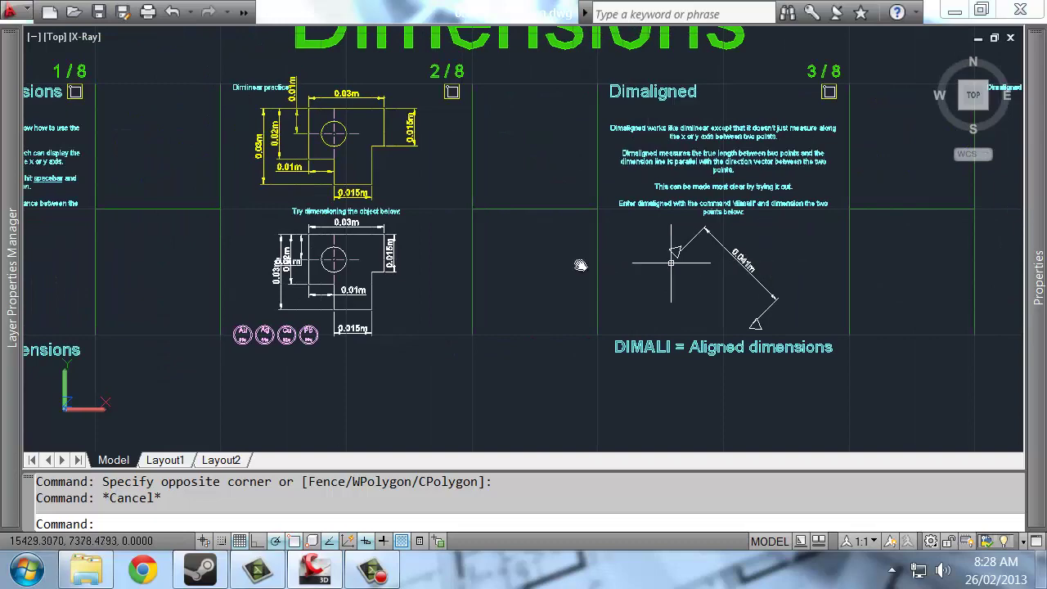
scroll(509, 344, down, 2)
scroll(508, 342, down, 2)
scroll(622, 376, up, 4)
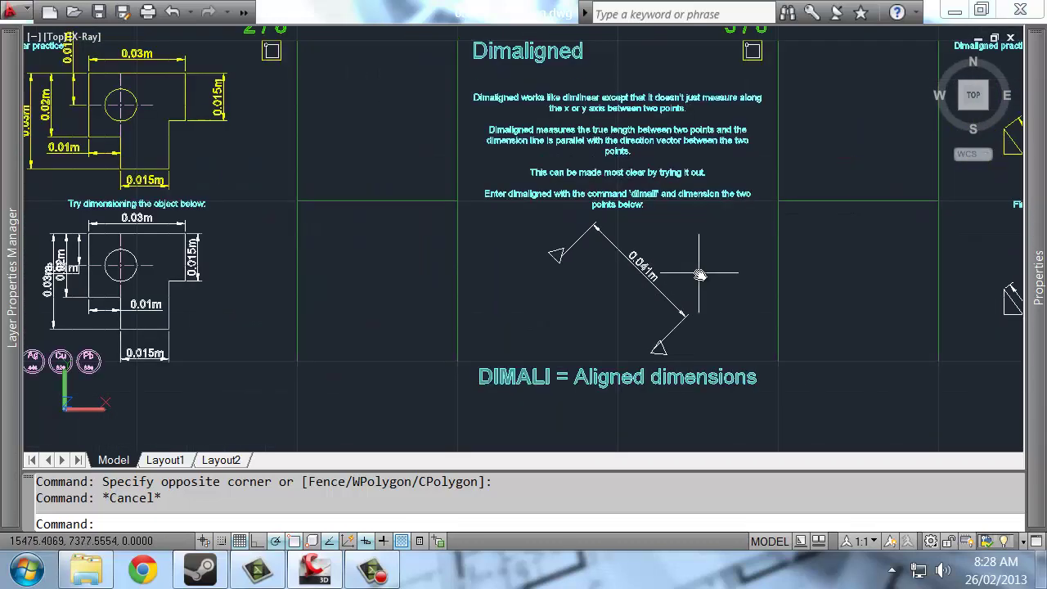
middle_drag(716, 274, 519, 270)
scroll(566, 280, down, 1)
scroll(613, 300, up, 1)
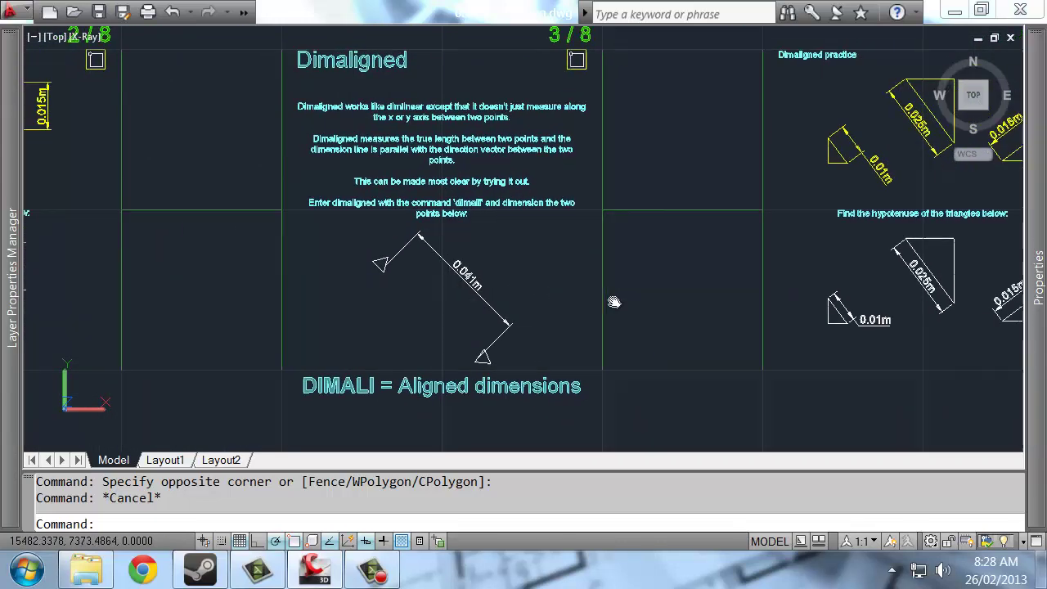
middle_drag(635, 300, 581, 286)
click(373, 570)
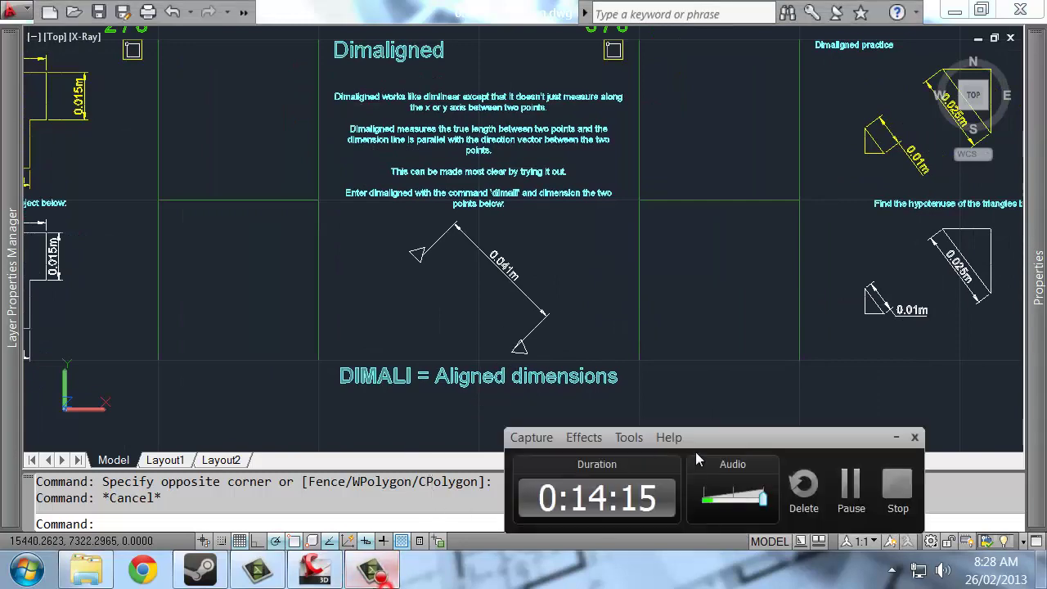